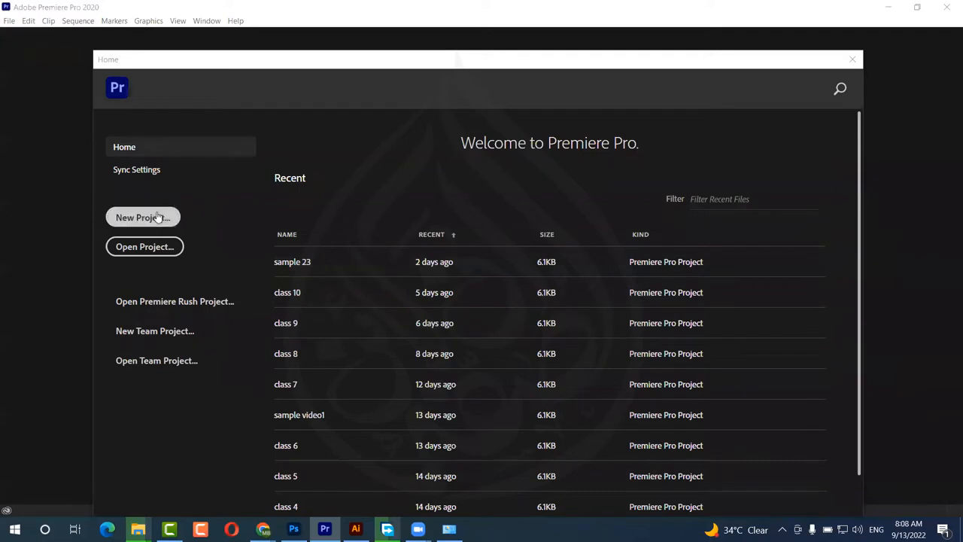
Step: Create a new project named "class 11" in the Al suffa online folder
left_click(154, 217)
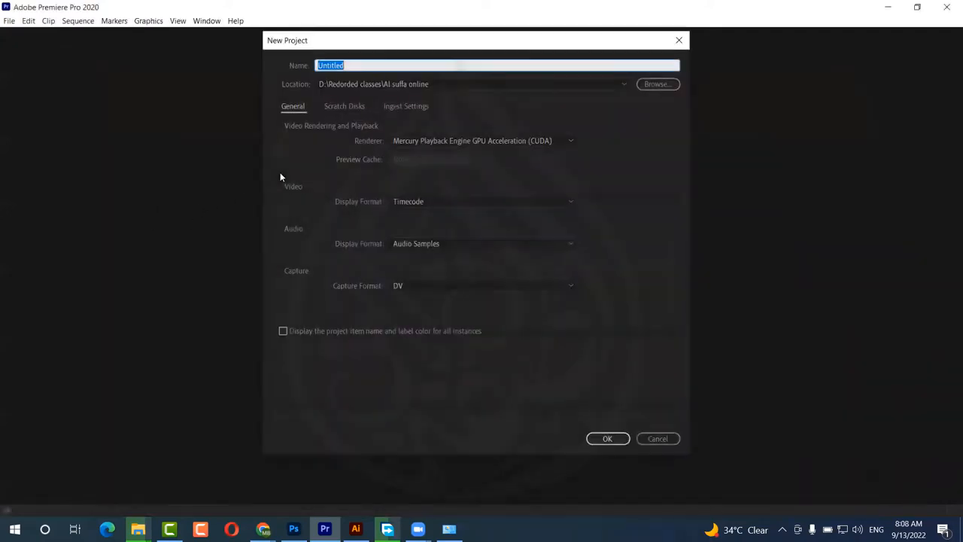
type("class 11")
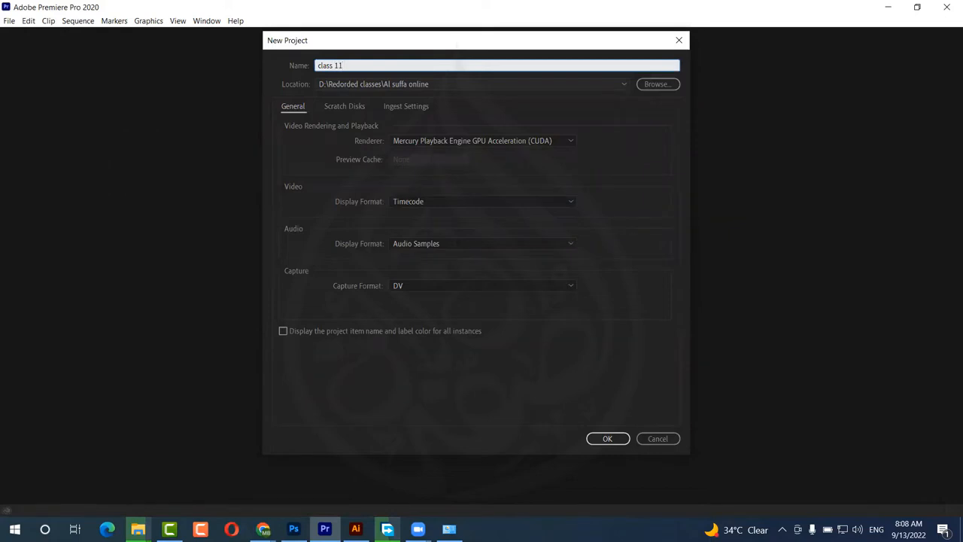
left_click(611, 438)
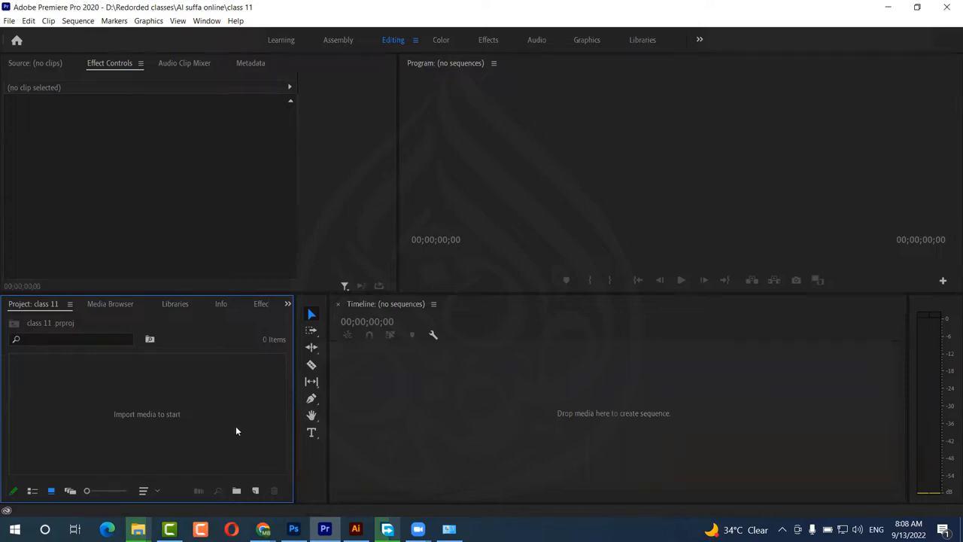
Step: Switch to Chrome, search Google for "instagram video ratio" in a new tab and examine the video aspect ratio chart image
mouse_move(263, 529)
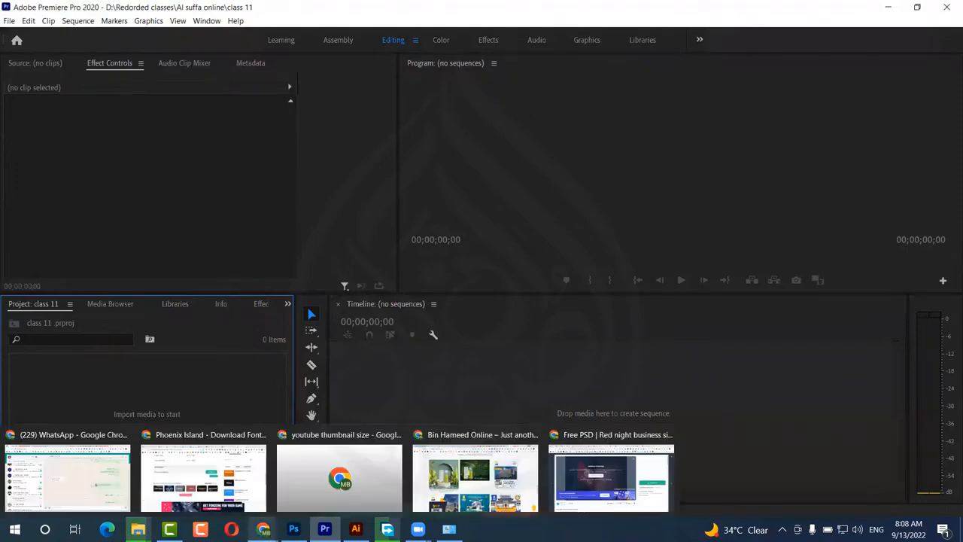
left_click(615, 452)
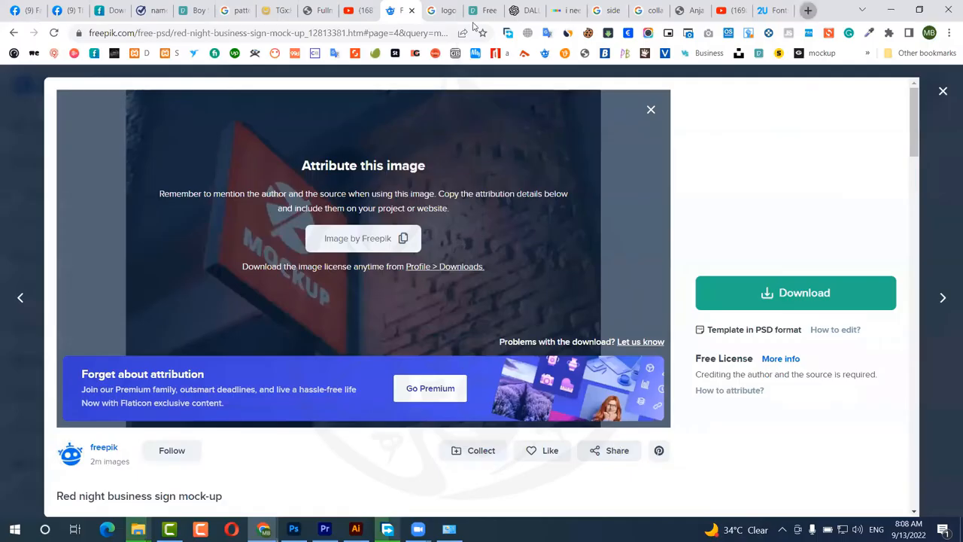
left_click(807, 10)
left_click(365, 28)
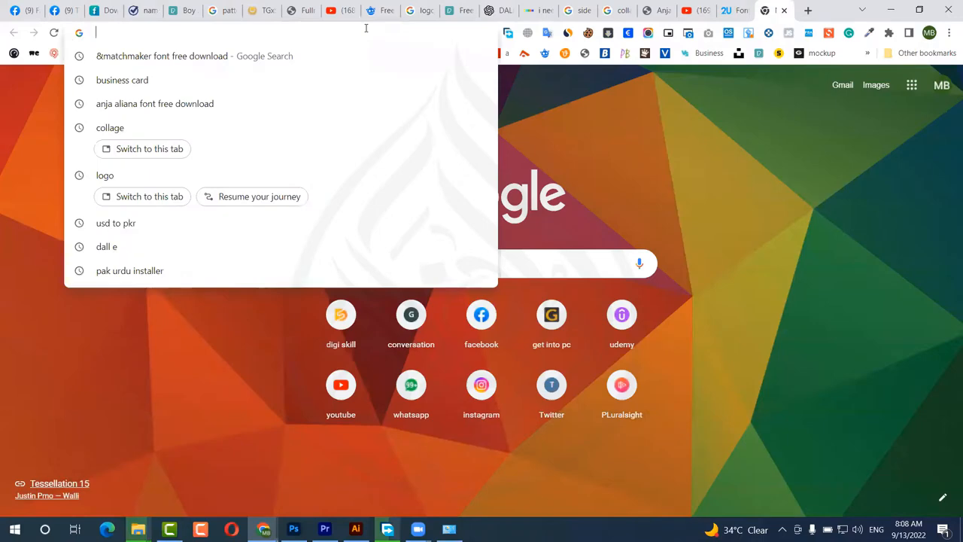
type("insta")
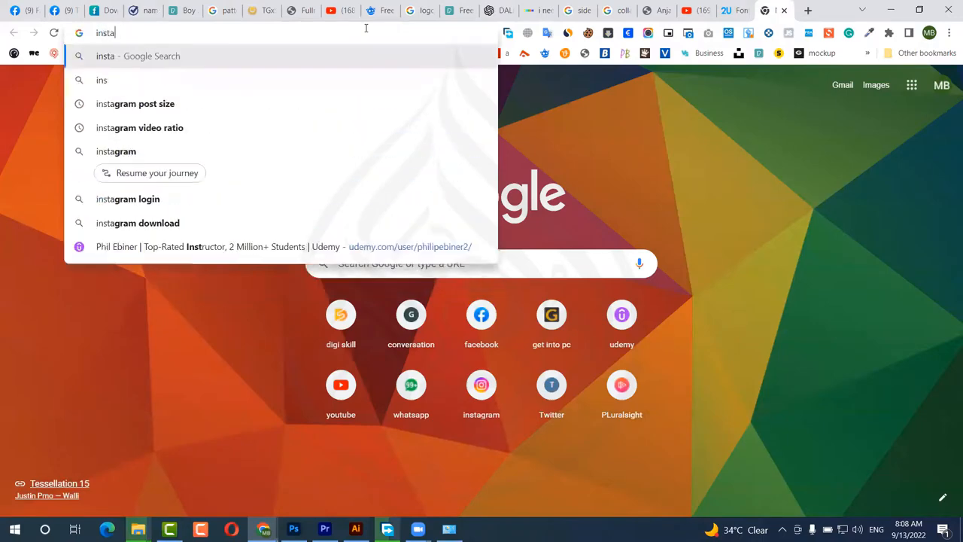
type("gram ")
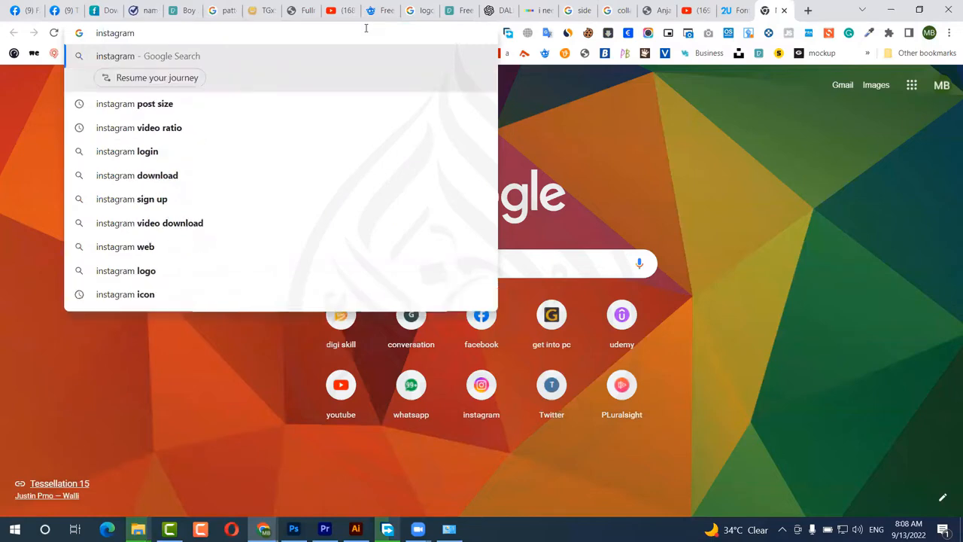
type("video ra")
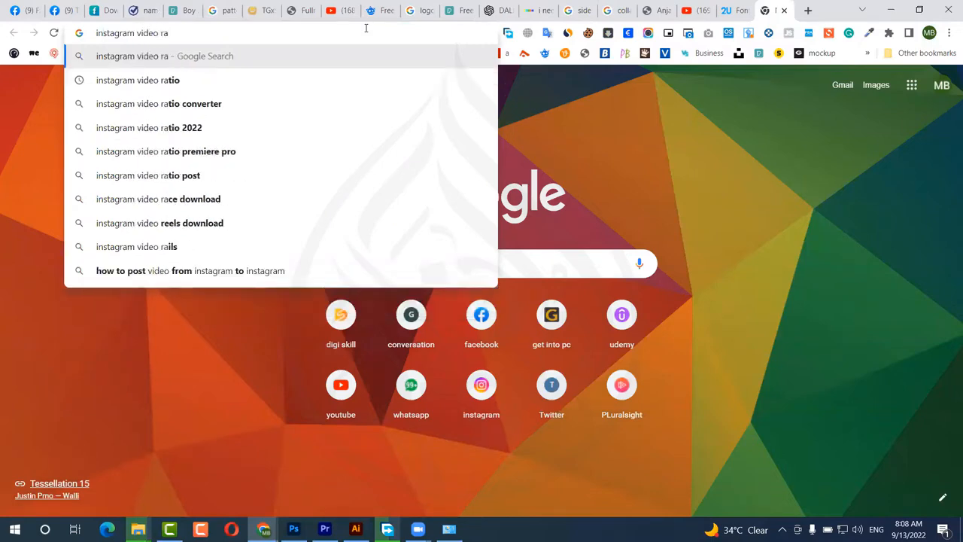
key("Down")
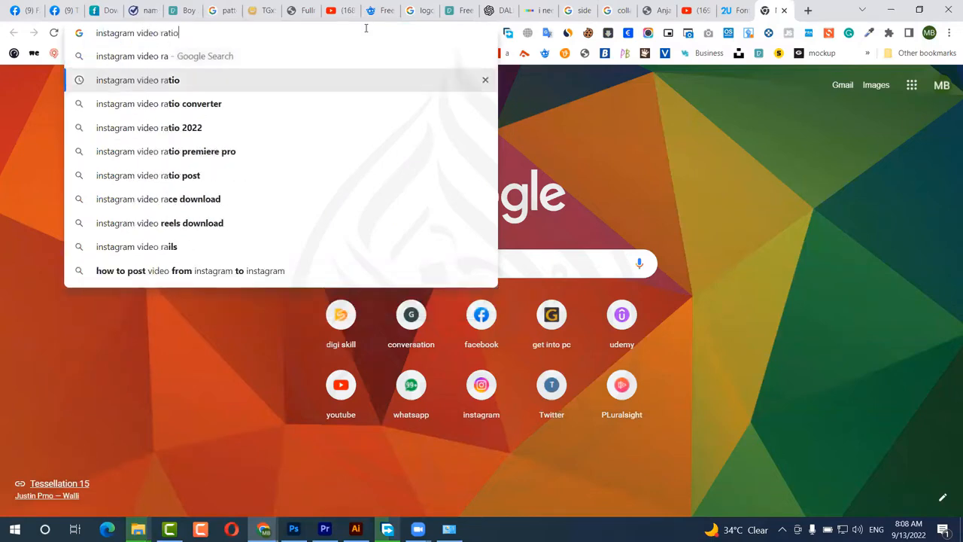
key("Return")
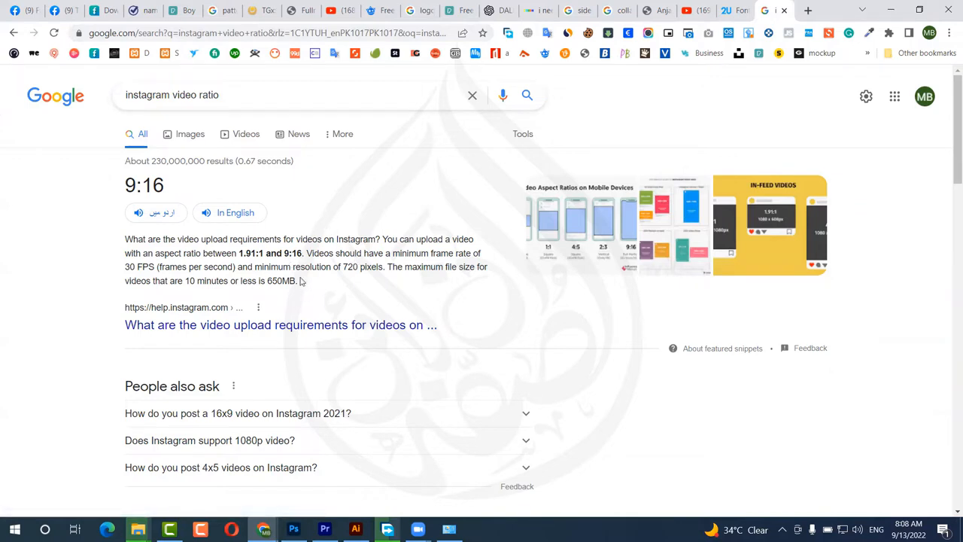
left_click(588, 239)
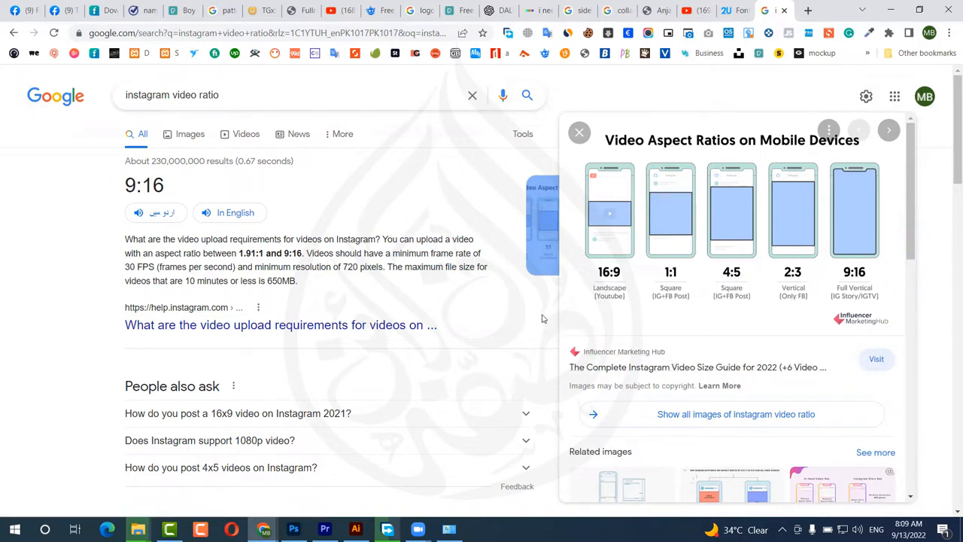
left_click(578, 132)
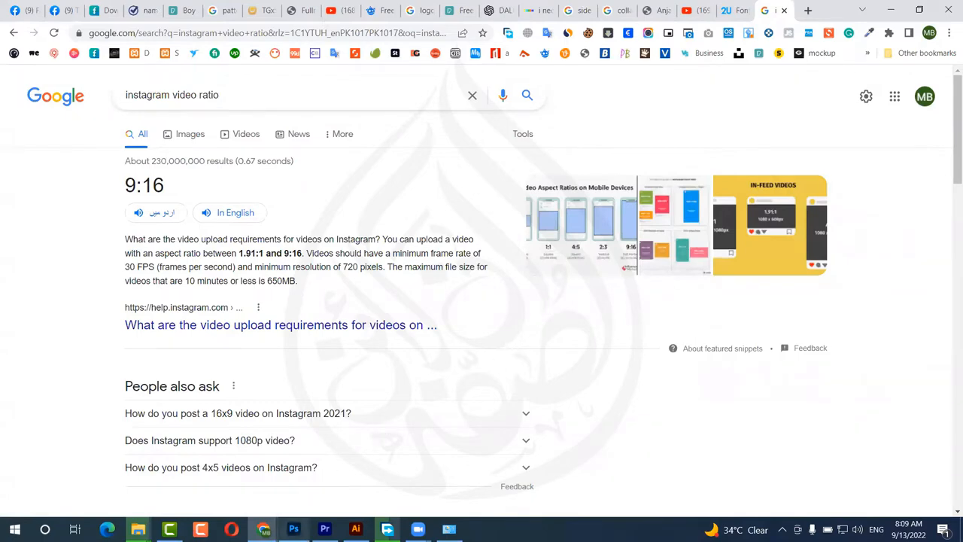
Step: Switch to Photoshop and create a new document from the 1080 x 1080 px, 300 ppi Social media size preset
left_click(293, 529)
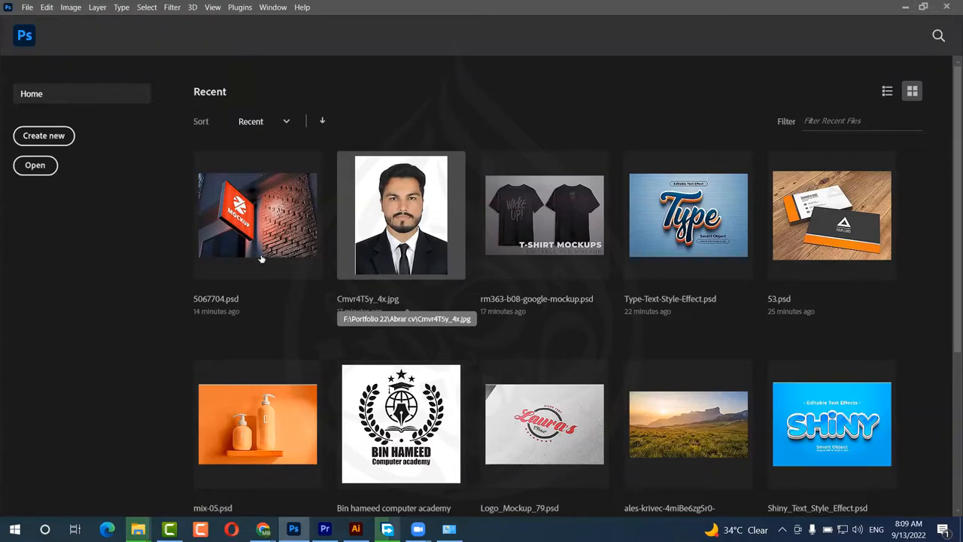
left_click(44, 137)
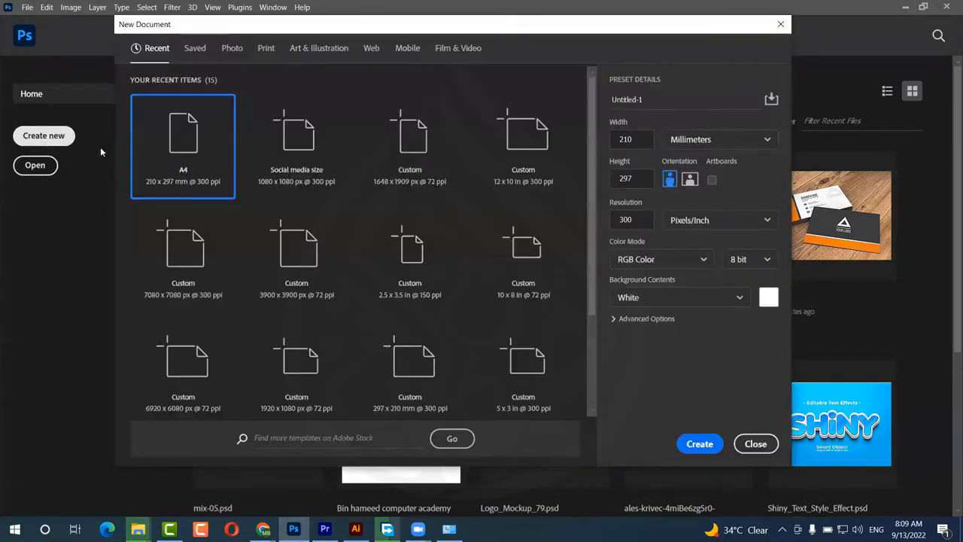
left_click(297, 173)
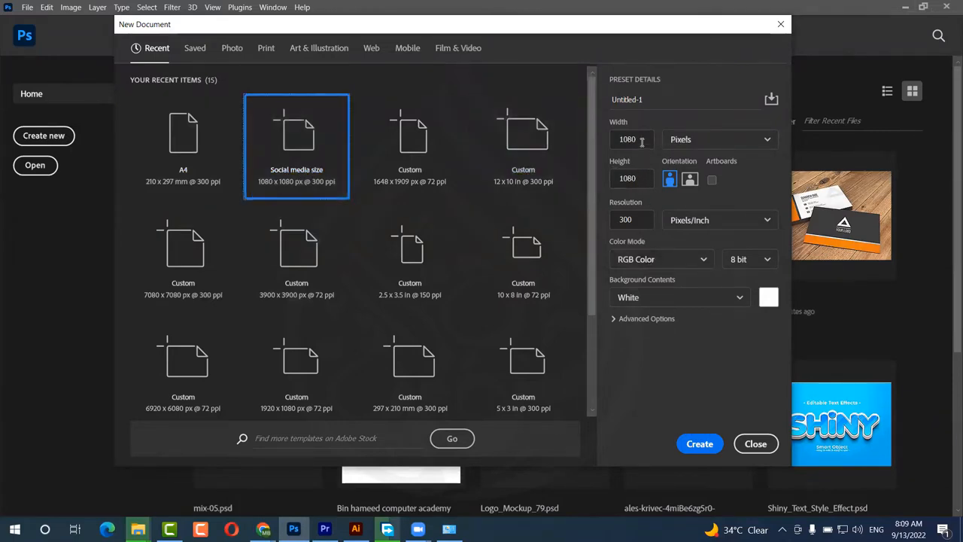
left_click_drag(641, 142, 600, 144)
left_click_drag(639, 178, 593, 148)
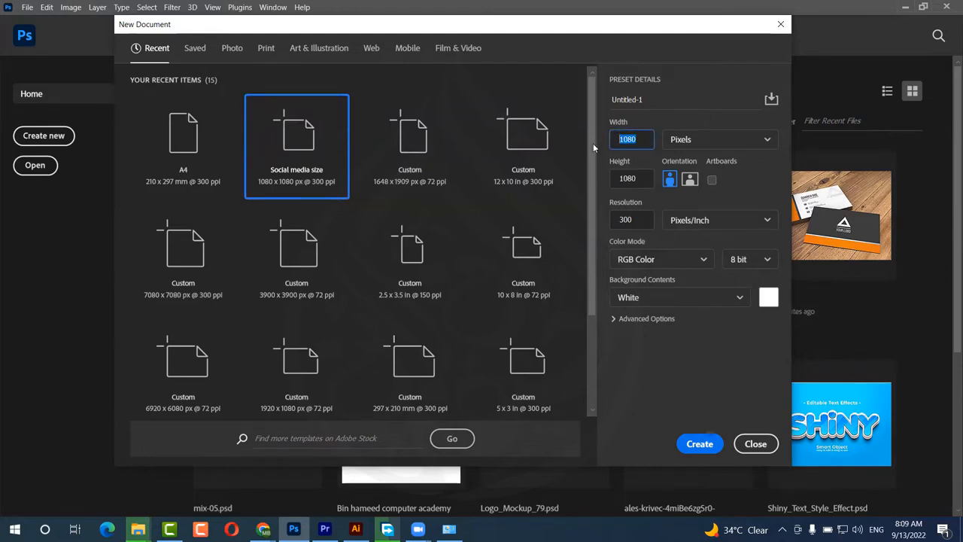
left_click(633, 179)
left_click(700, 443)
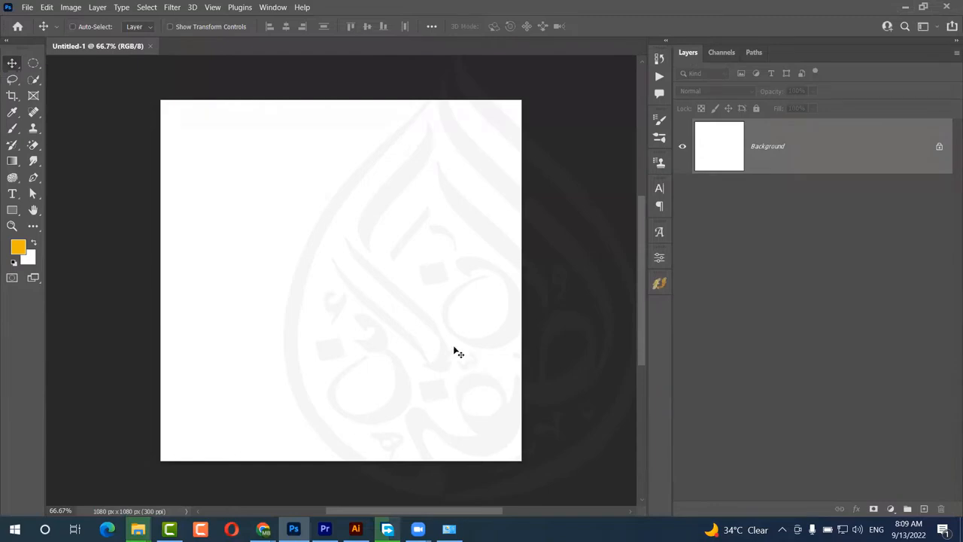
Step: Open the recent file Manipulation batch 1 class 10.psd
left_click(19, 27)
scroll(646, 420, "down", 3)
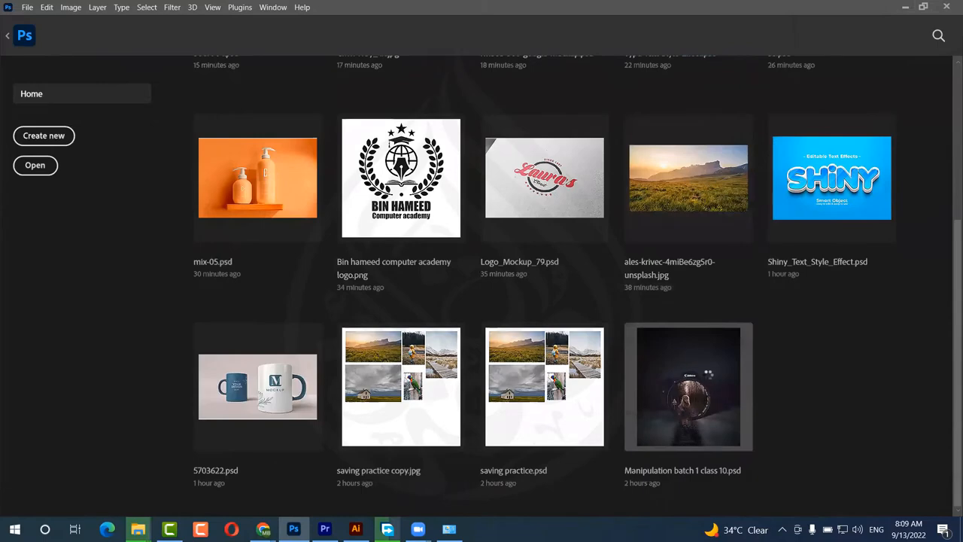
left_click(714, 375)
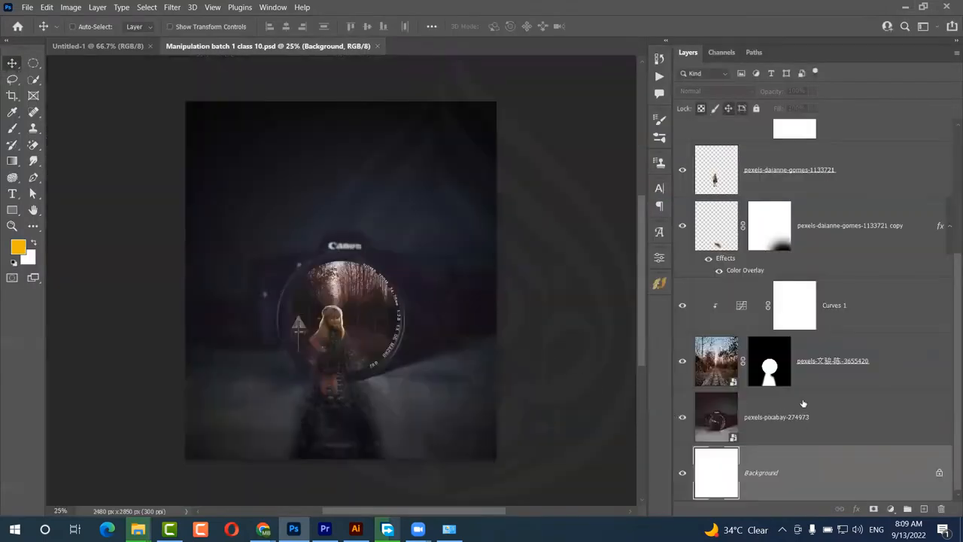
Step: Stamp all visible layers into a new layer above Gradient Fill 1 and copy it into the Untitled-1 document
scroll(818, 338, "up", 5)
left_click(811, 173)
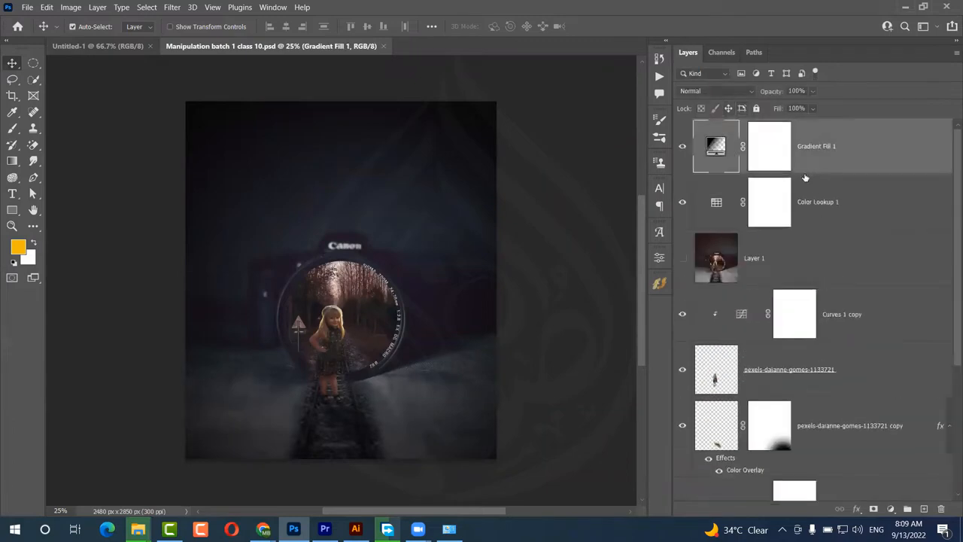
key("ctrl+shift+alt+e")
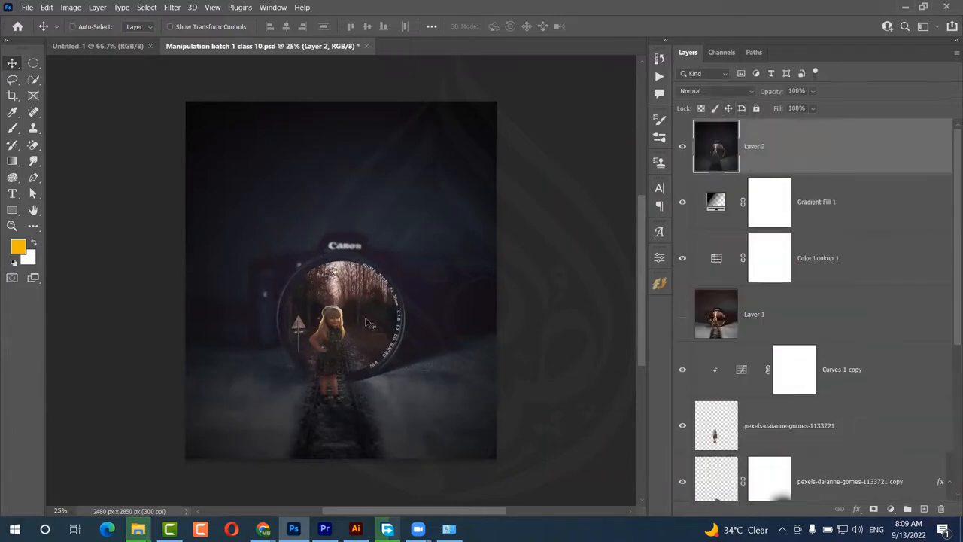
left_click_drag(384, 323, 314, 195)
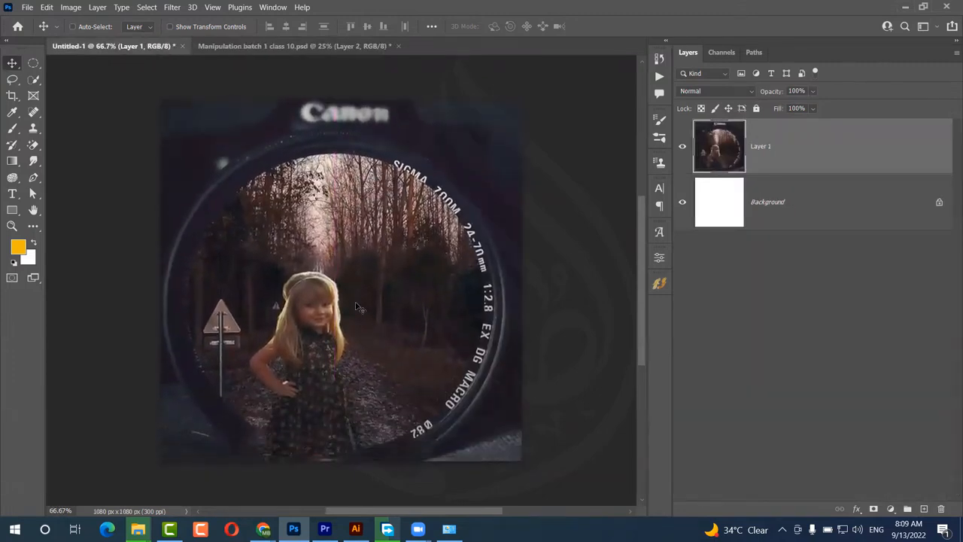
Step: Scale the copied camera image to about 53% and shift it down so it fills the square canvas
key("ctrl+t")
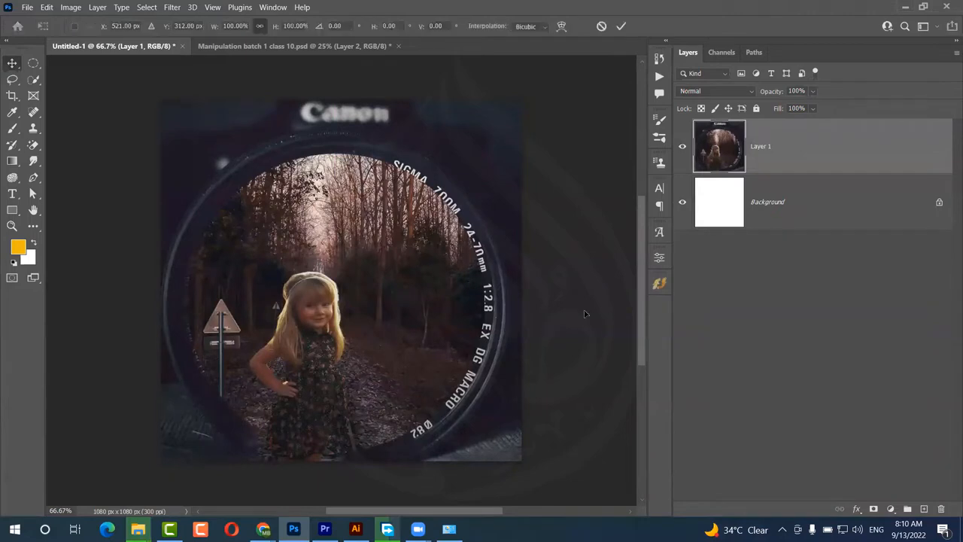
key("ctrl+0")
left_click_drag(535, 245, 443, 244)
left_click(620, 26)
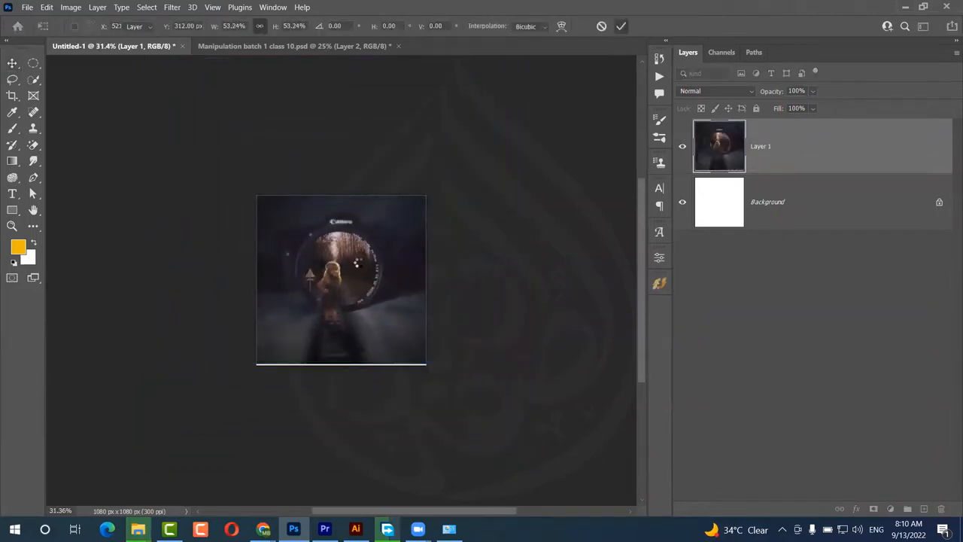
left_click_drag(361, 259, 360, 314)
scroll(364, 282, "up", 2)
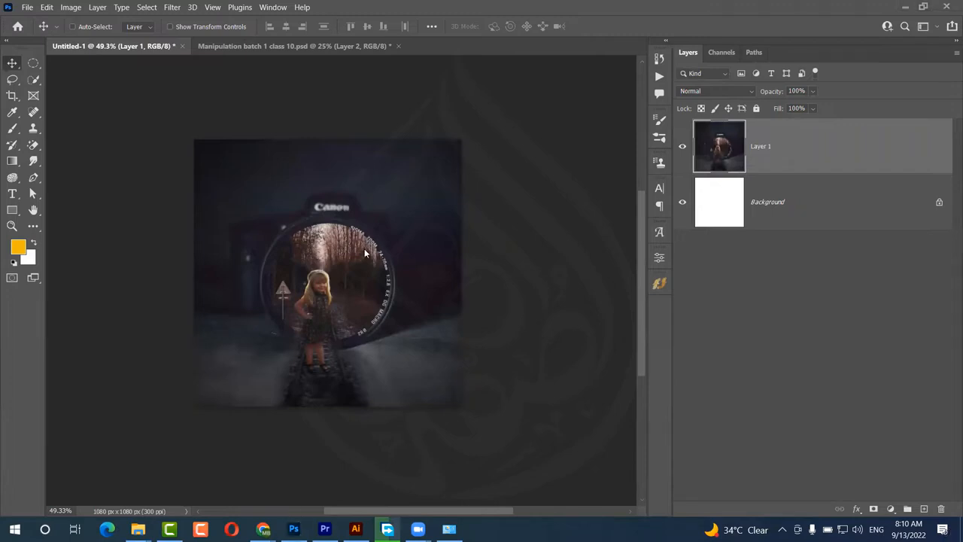
Step: Display the camera image's transform bounds, outline them and the square canvas for comparison, and leave the transform without applying it
scroll(364, 248, "down", 3)
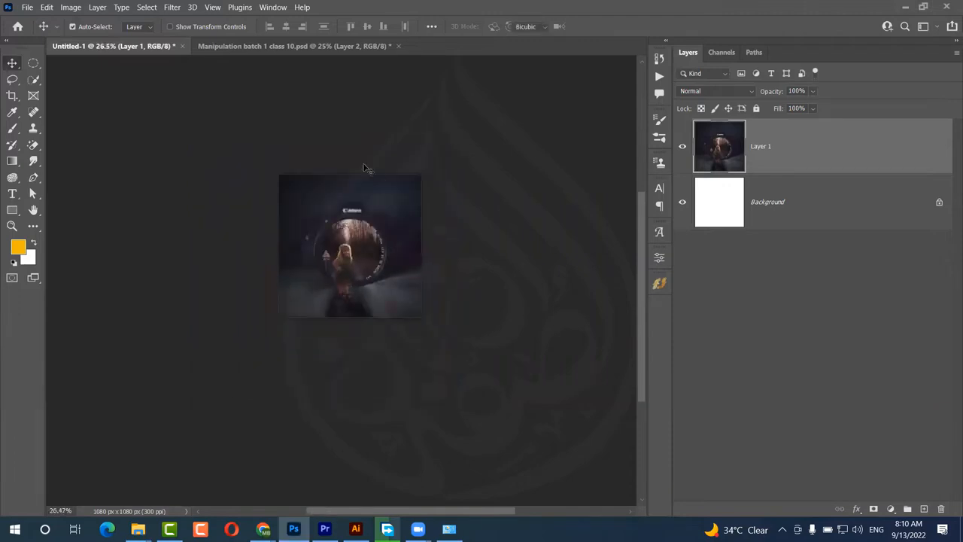
key("ctrl+t")
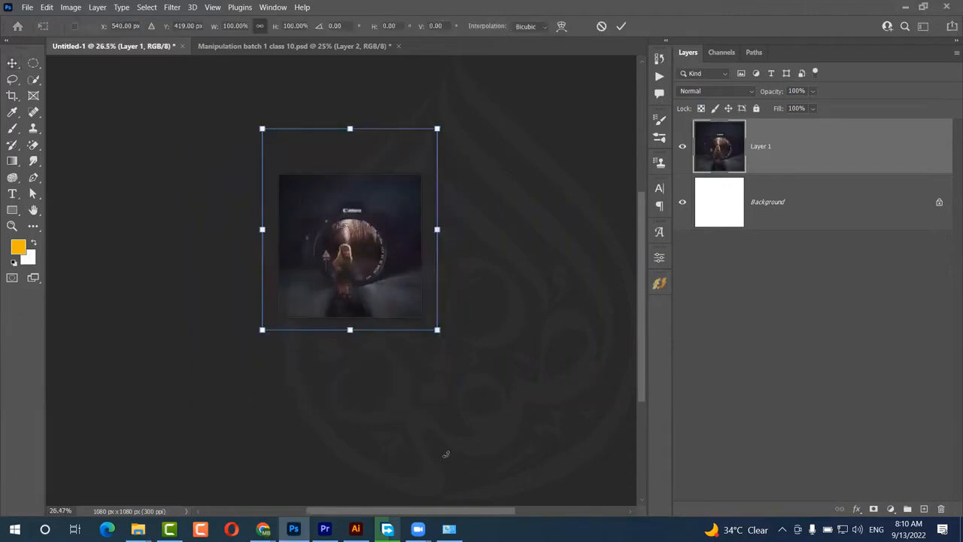
mouse_move(259, 129)
left_mouse_down()
mouse_move(440, 124)
mouse_move(439, 330)
mouse_move(258, 331)
mouse_move(251, 122)
left_mouse_up()
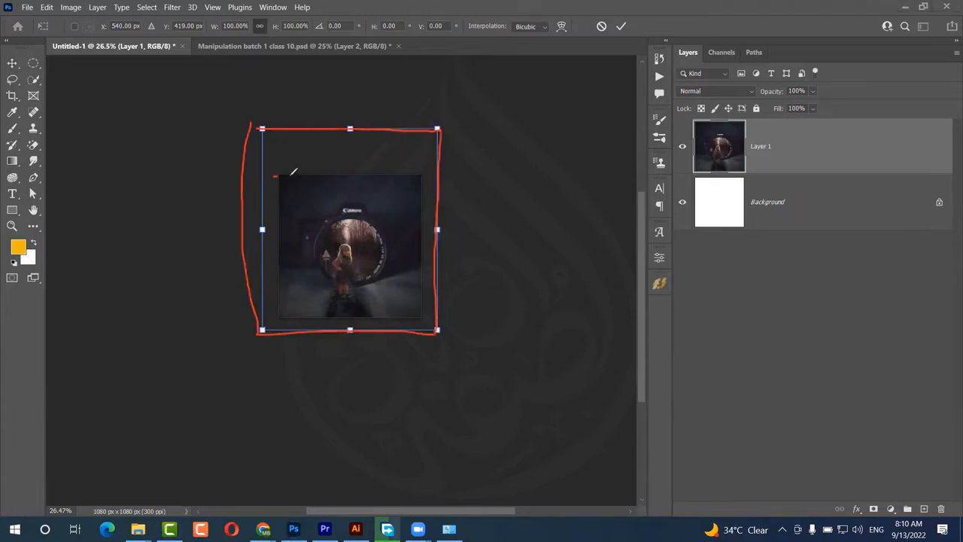
mouse_move(292, 171)
left_mouse_down()
mouse_move(420, 170)
mouse_move(425, 301)
mouse_move(416, 314)
mouse_move(286, 316)
mouse_move(280, 276)
mouse_move(291, 197)
mouse_move(281, 173)
left_mouse_up()
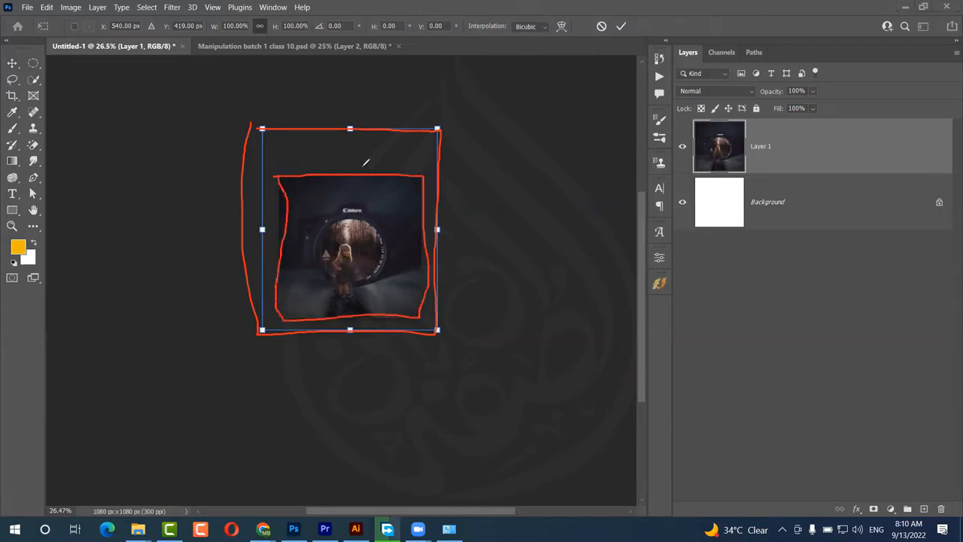
scroll(340, 211, "up", 3)
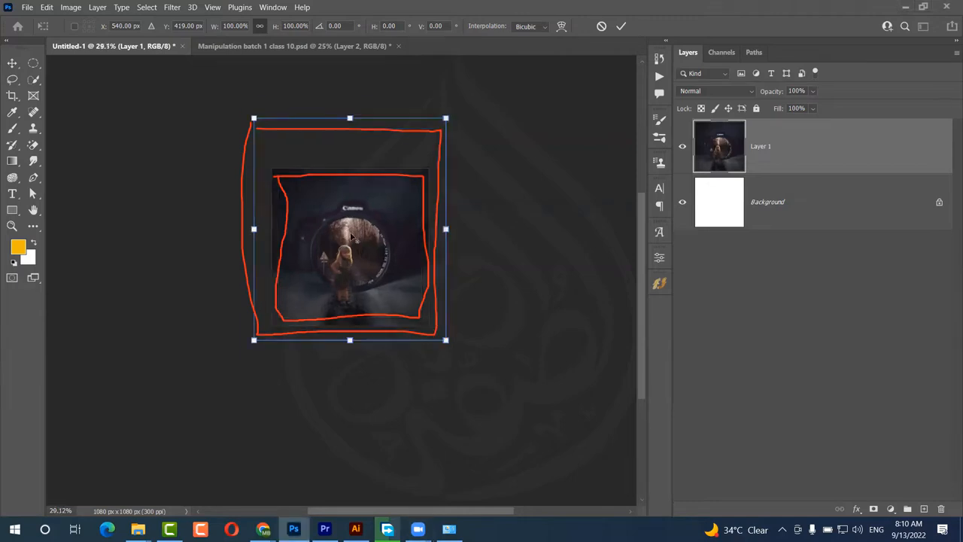
scroll(340, 209, "down", 1)
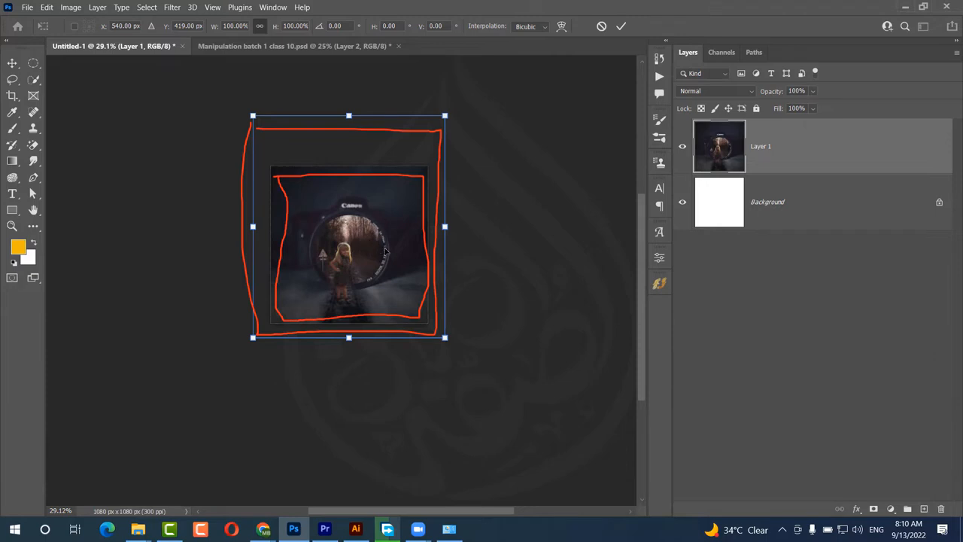
left_click(27, 8)
left_click(599, 27)
left_click(600, 28)
Step: Create a new document from the iPhone 8/7/6 Plus mobile preset, 1242 x 2208 px at 72 ppi
left_click(27, 9)
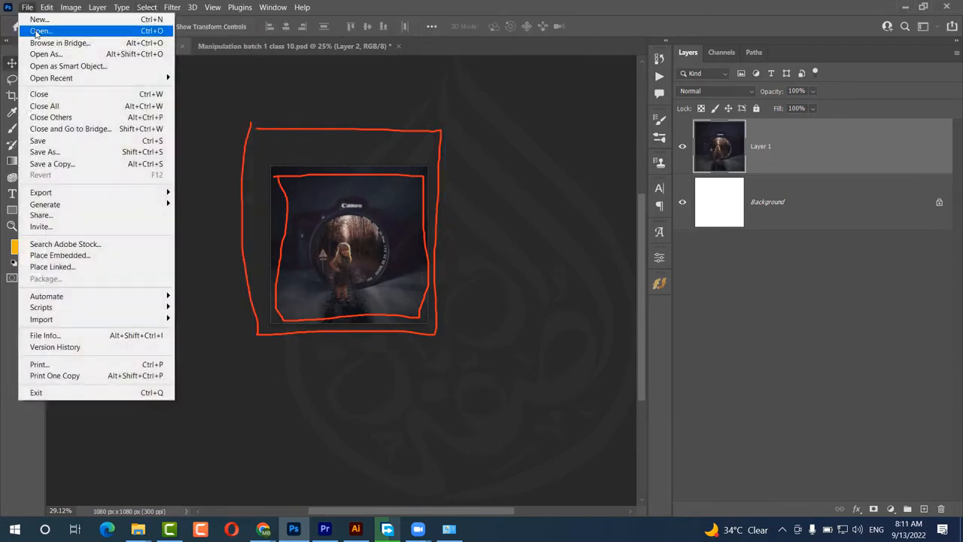
left_click(37, 20)
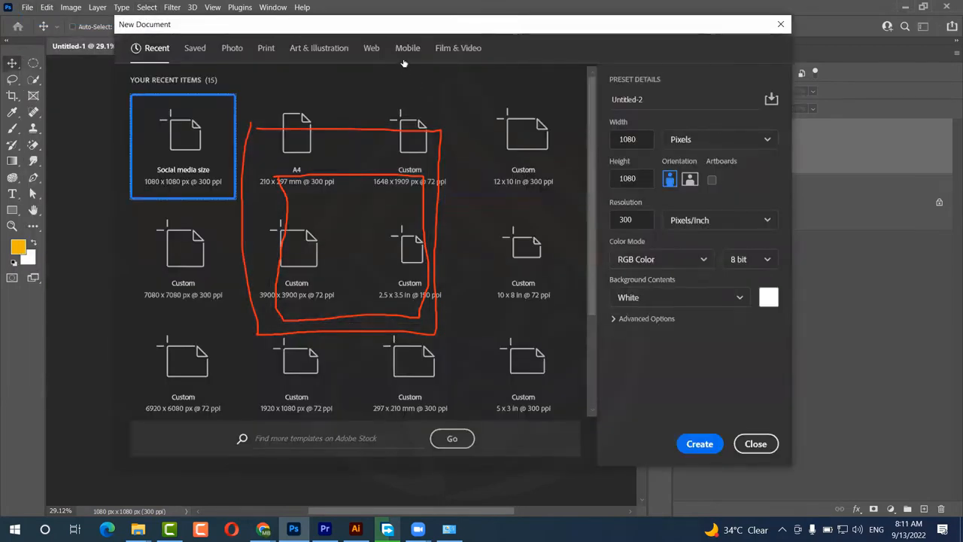
left_click(404, 49)
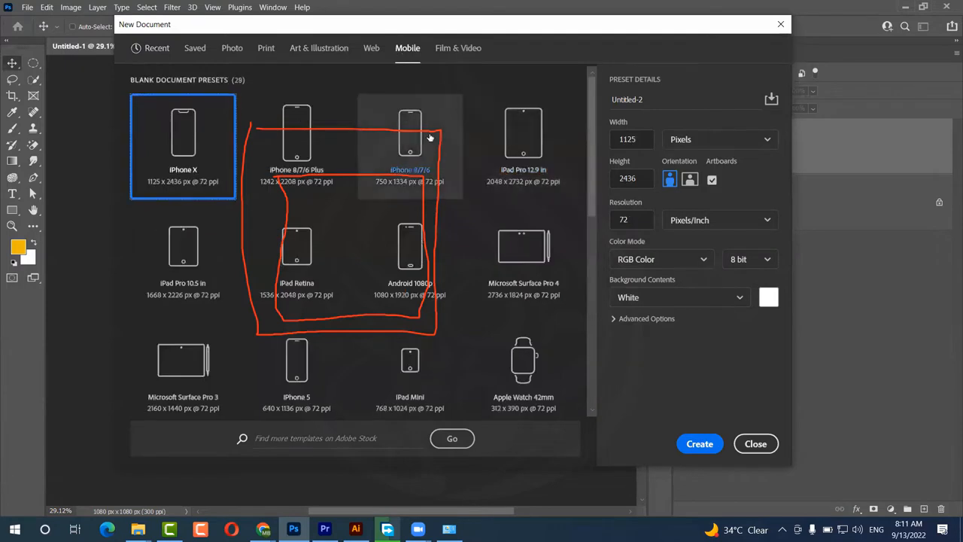
left_click(419, 137)
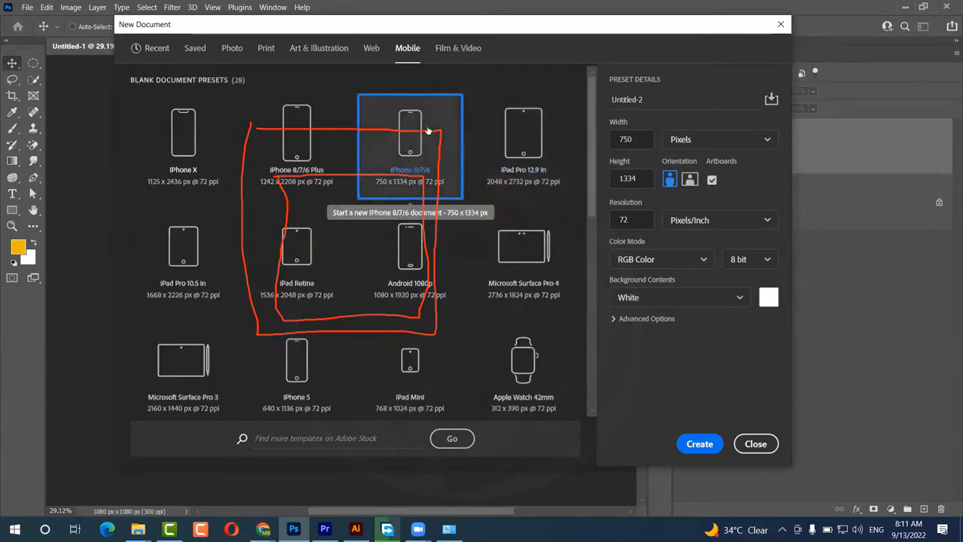
left_click(308, 158)
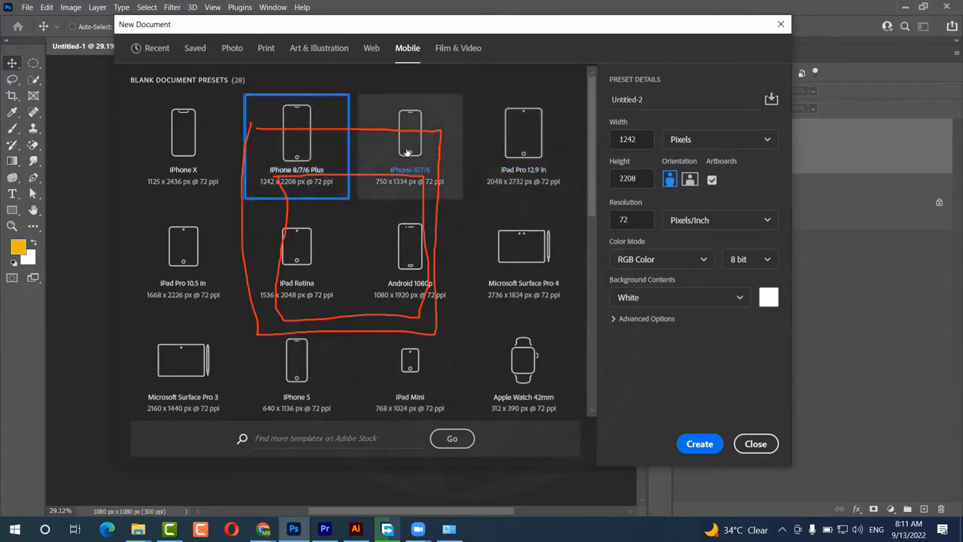
left_click(632, 139)
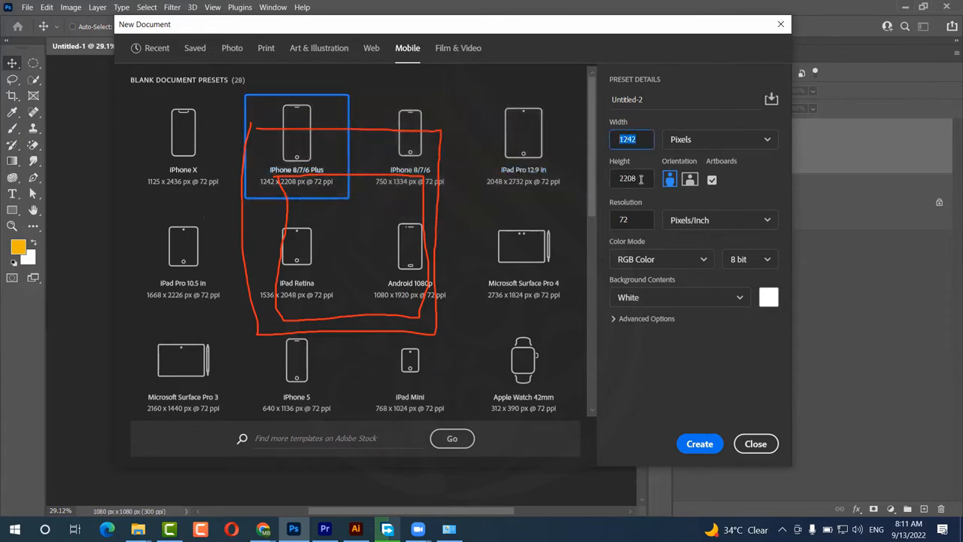
left_click(641, 178)
left_click(641, 181)
left_click(698, 443)
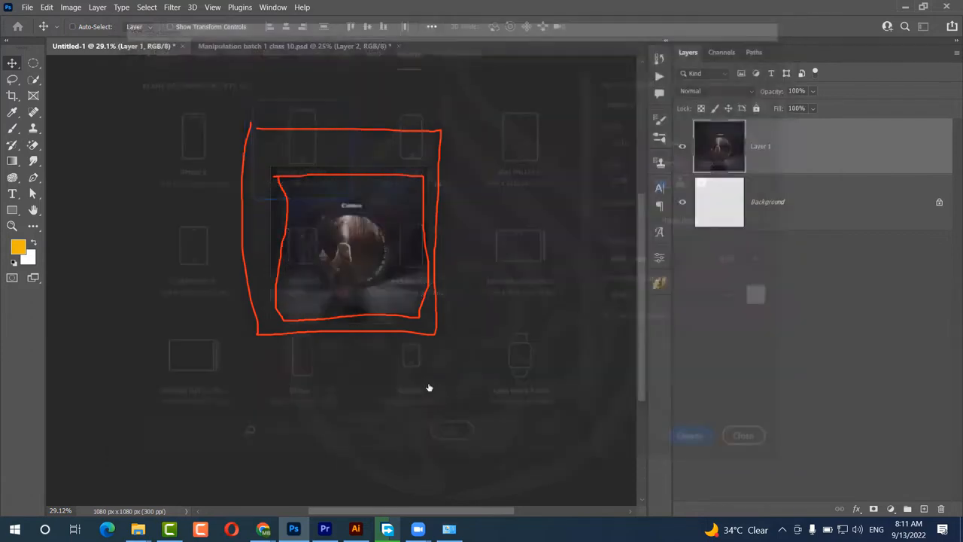
Step: Copy the camera image from Manipulation batch 1 class 10.psd into Untitled-2, position it to fill the portrait artboard, and clear the drawn outlines
left_click(297, 47)
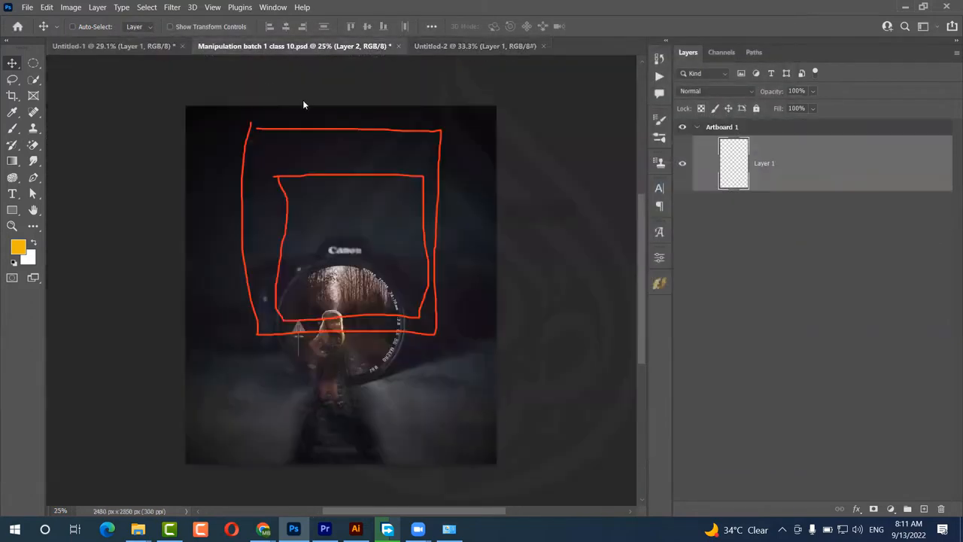
left_click_drag(422, 304, 368, 237)
left_click_drag(372, 240, 343, 249)
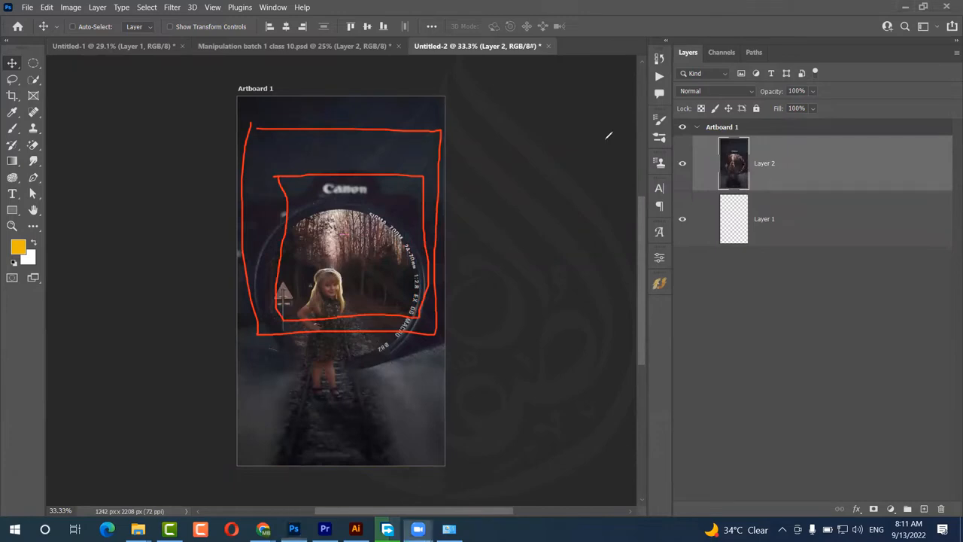
key("Escape")
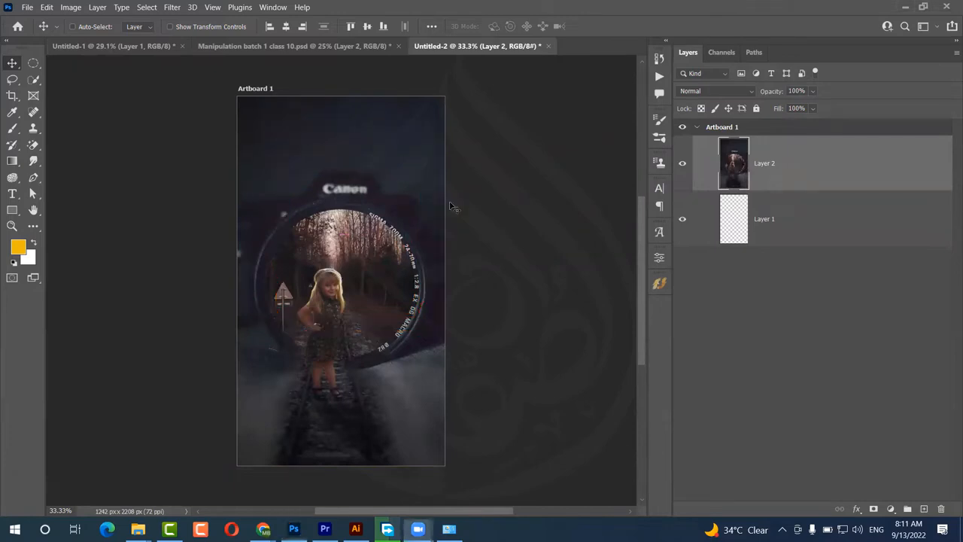
Step: Compare the camera image's framing in the original document, the square Untitled-1 canvas and the portrait Untitled-2 artboard
left_click(365, 45)
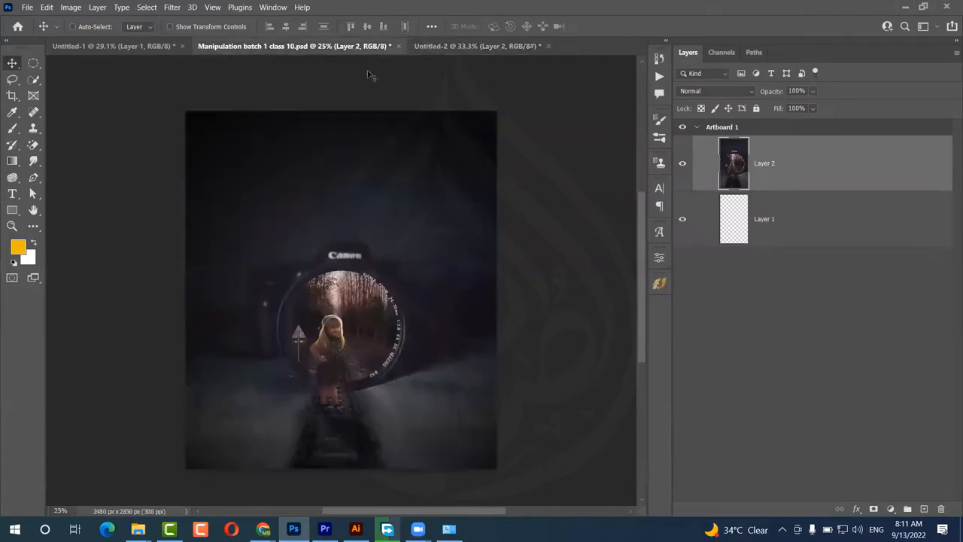
left_click(156, 45)
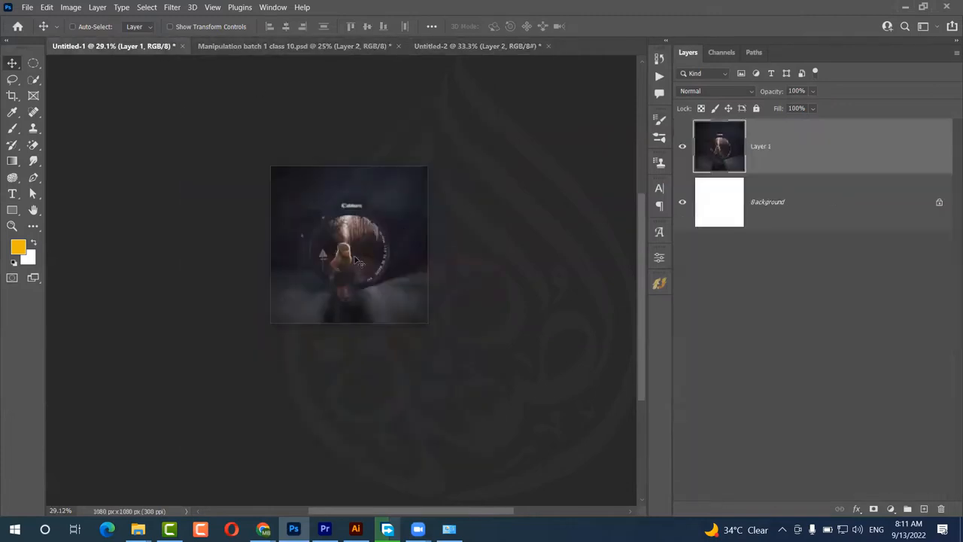
scroll(359, 261, "up", 3)
scroll(359, 261, "up", 3)
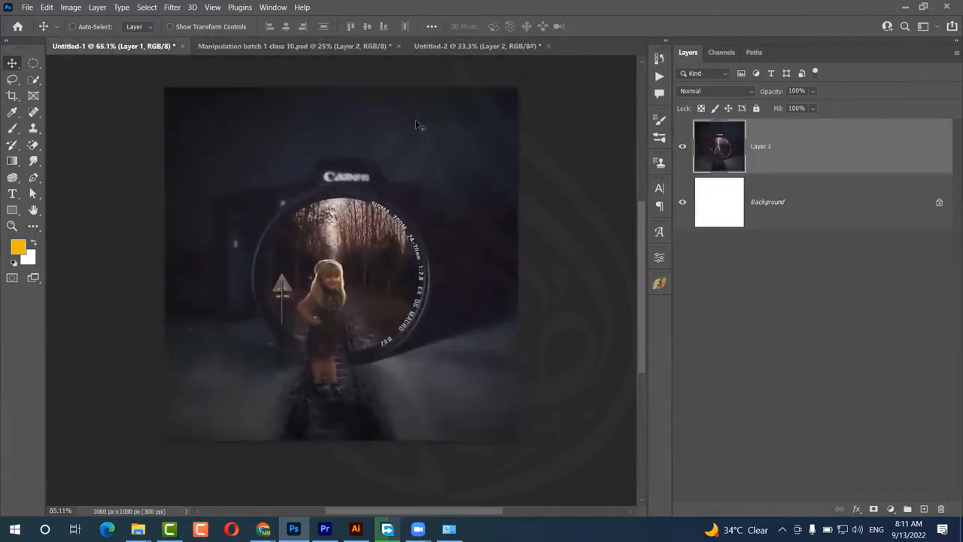
left_click(453, 47)
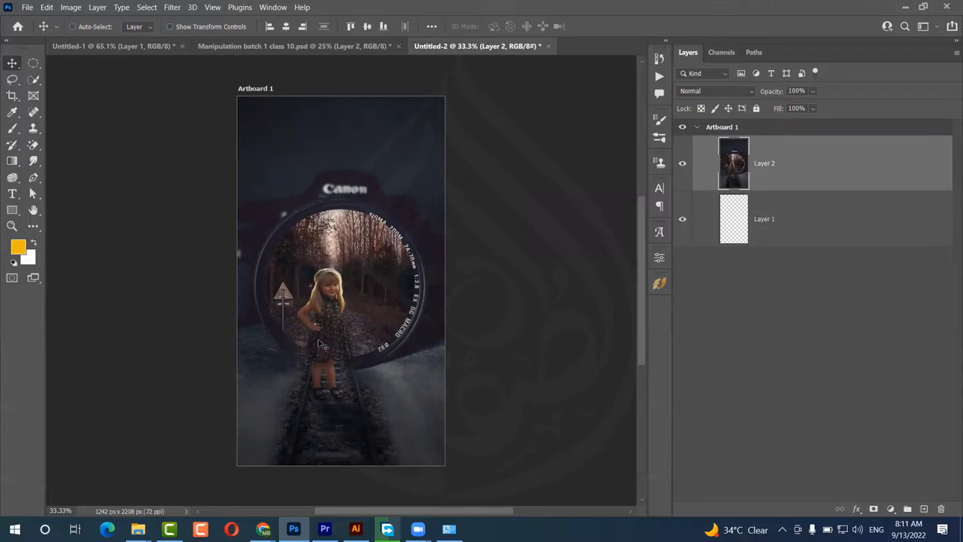
Step: Switch to Premiere Pro, start a new sequence in the class 11 project and examine the HDV sequence presets
left_click(325, 529)
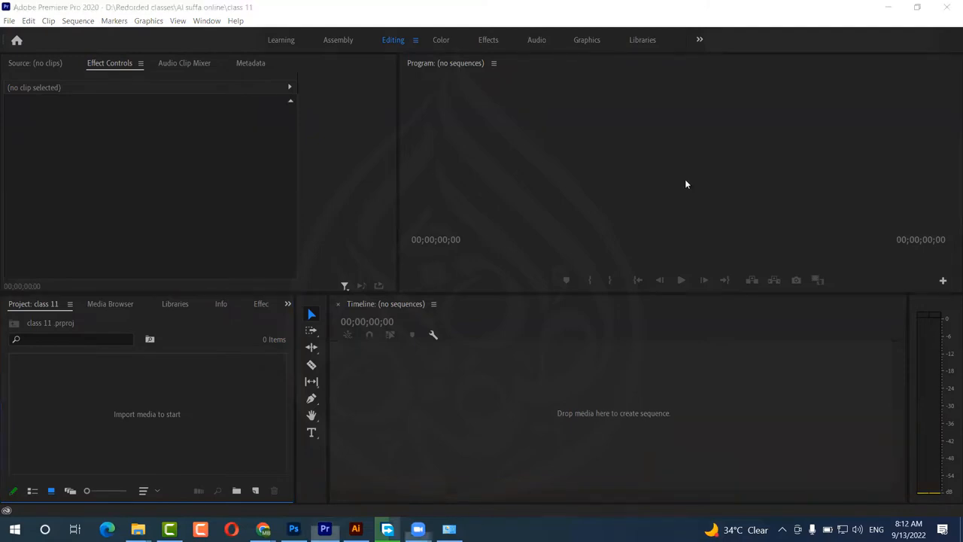
left_click(257, 491)
left_click(287, 337)
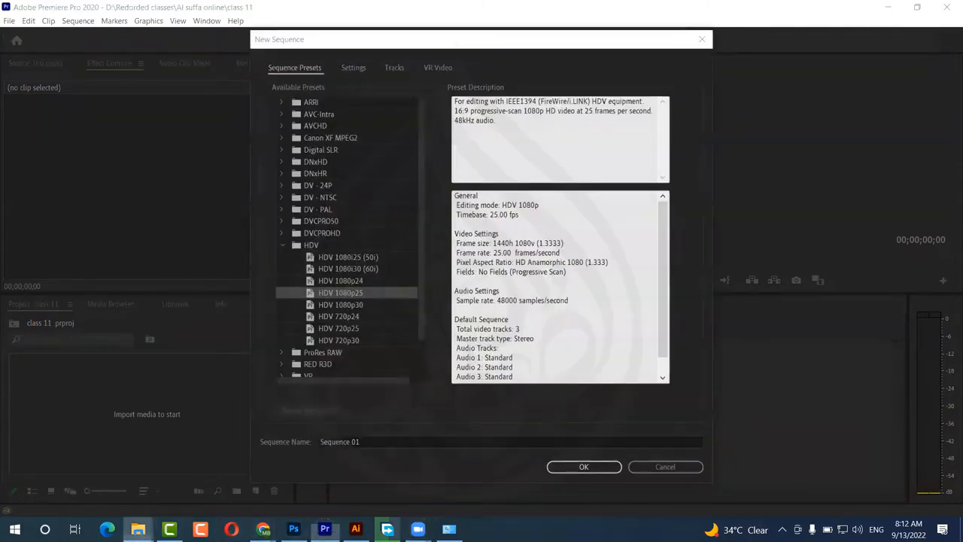
mouse_move(137, 529)
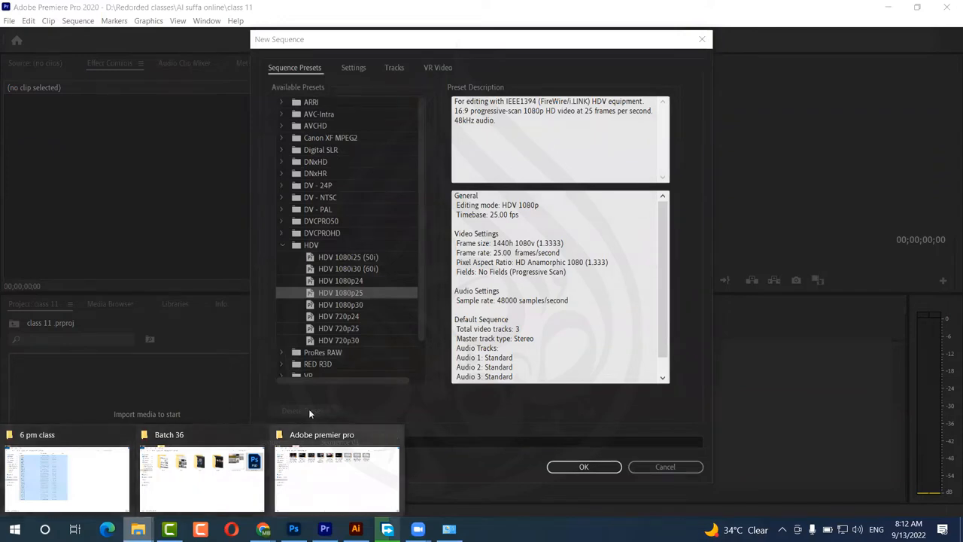
left_click(282, 245)
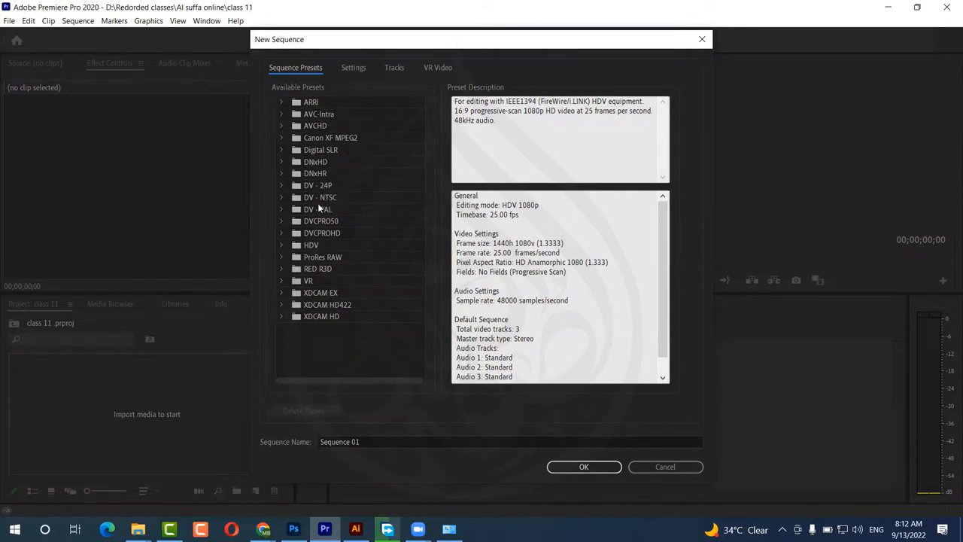
left_click(283, 246)
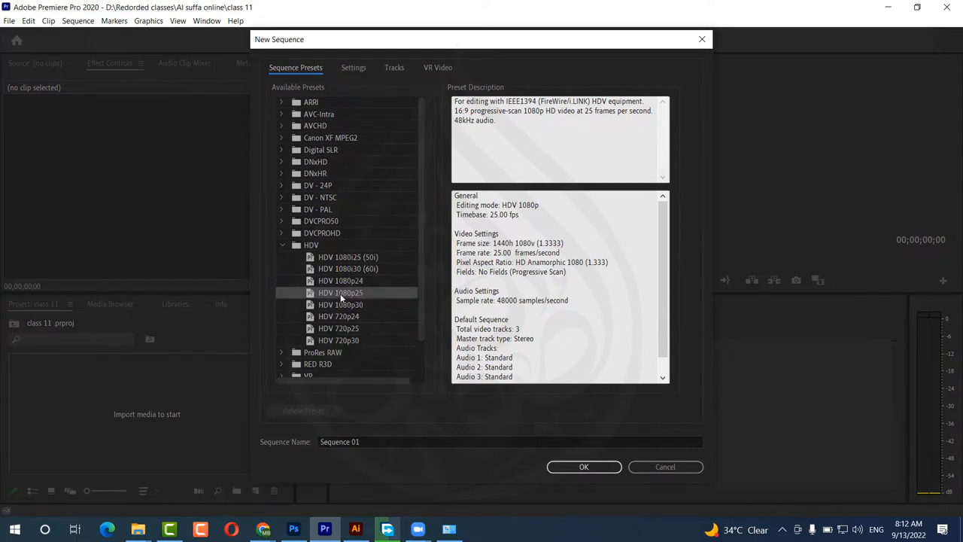
left_click(283, 246)
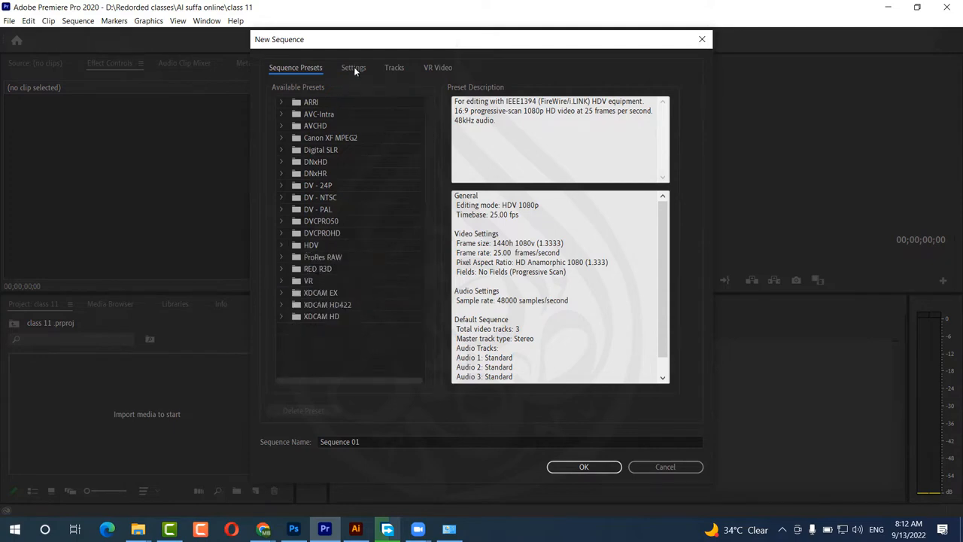
Step: Set the new sequence's editing mode to Custom and review the timebase options, keeping 25.00 frames/second
left_click(353, 68)
left_click(419, 89)
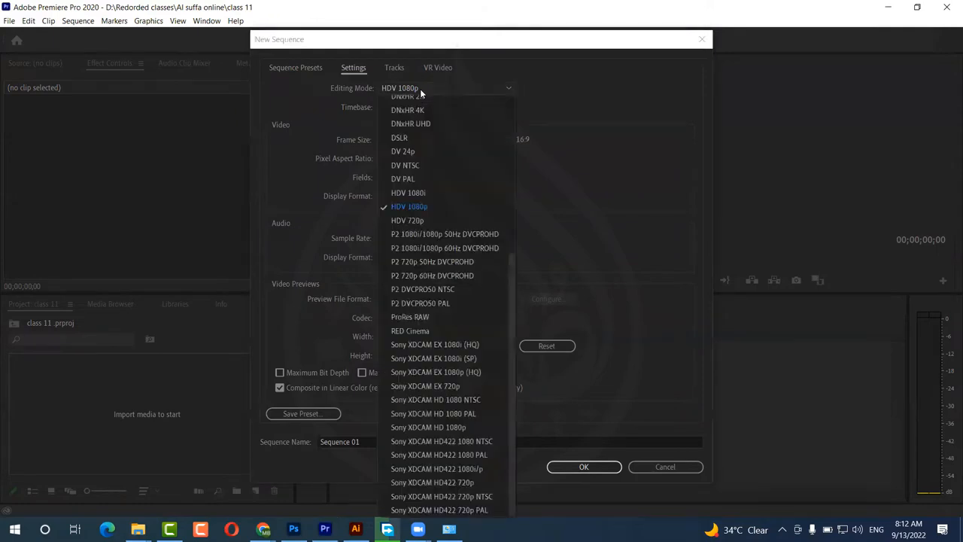
scroll(404, 170, "up", 6)
left_click(416, 102)
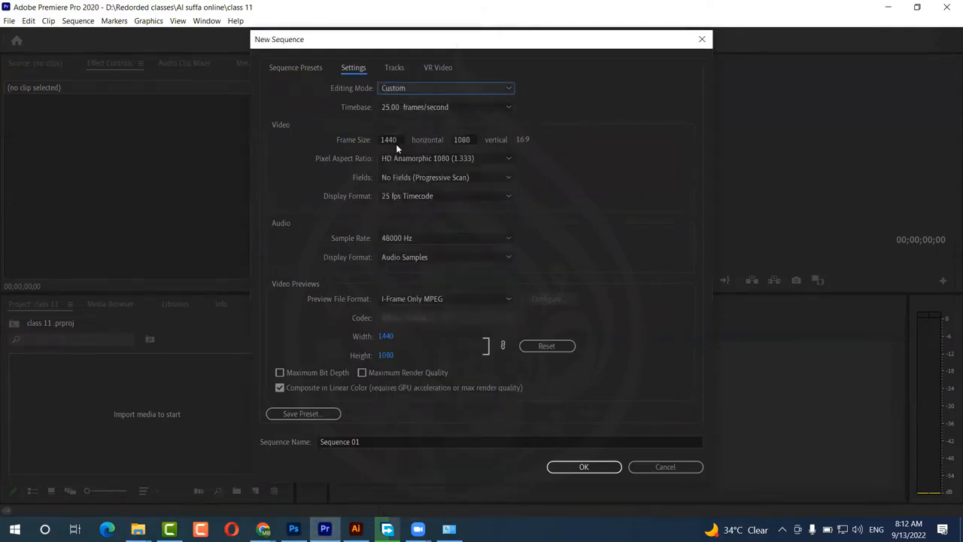
left_click(428, 111)
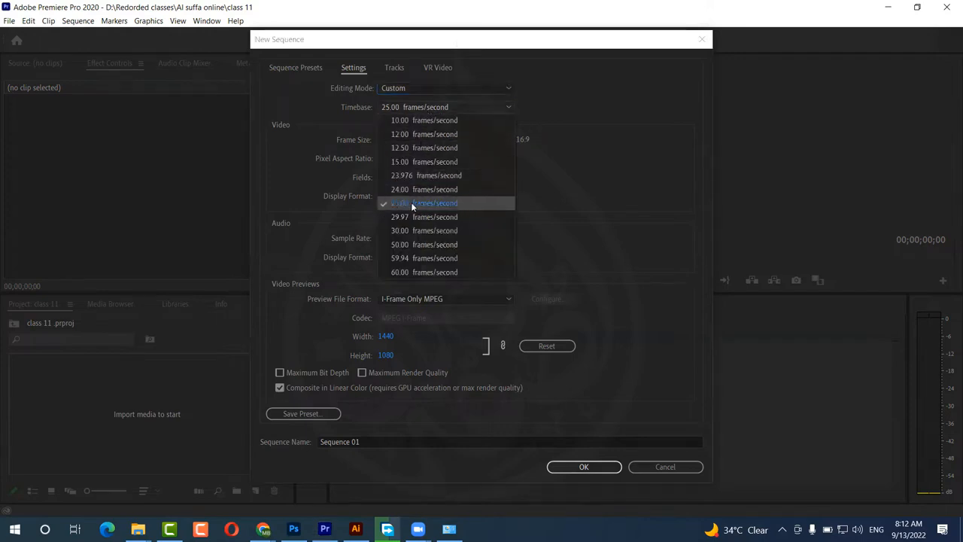
left_click(569, 176)
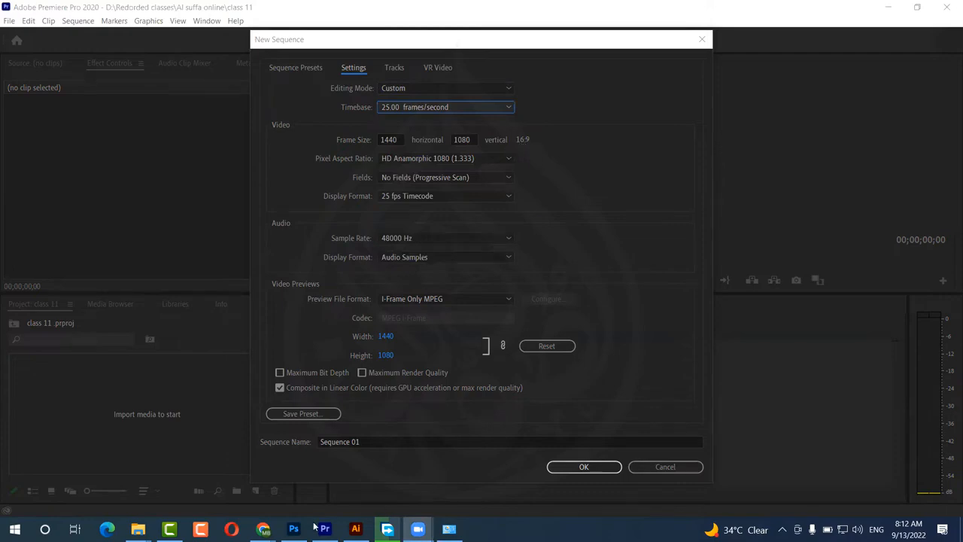
Step: Switch to Chrome, examine the mobile video aspect ratios image in the "instagram video ratio" results, and return to Premiere Pro
mouse_move(263, 529)
left_click(604, 467)
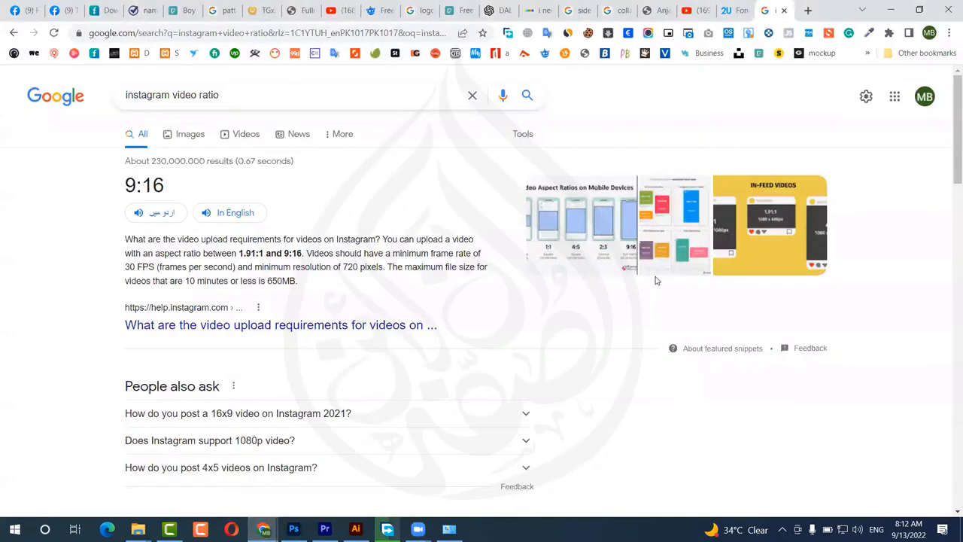
left_click(621, 230)
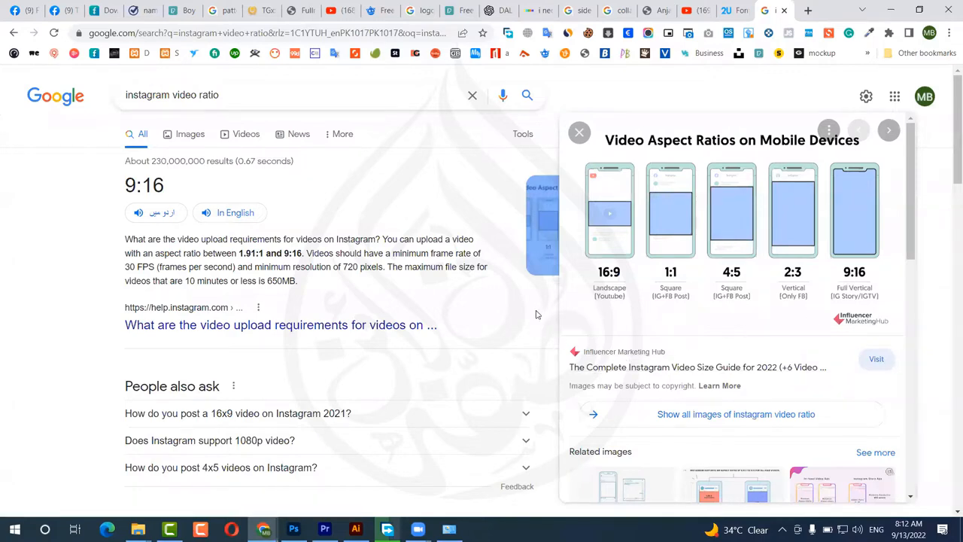
left_click(324, 529)
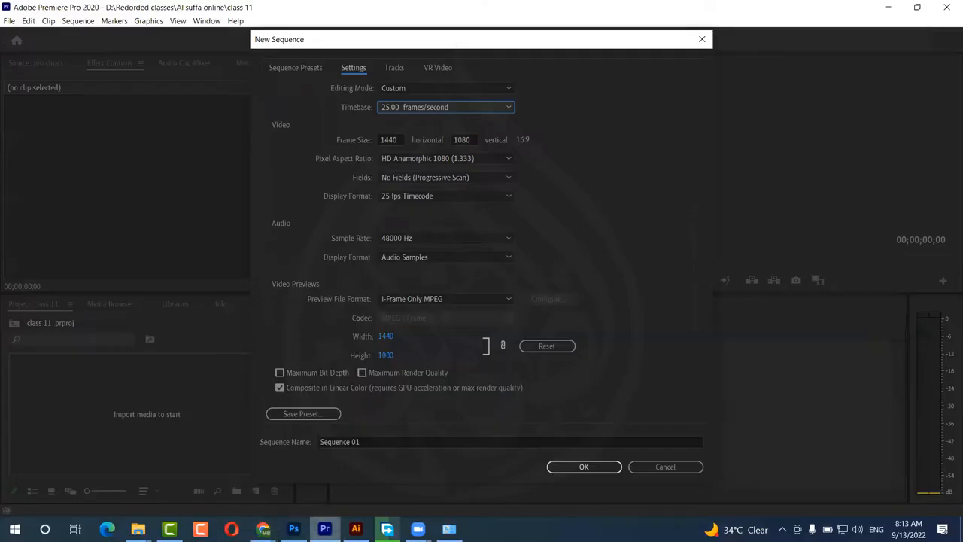
Step: Set the new sequence's vertical frame size to 1440
left_click(397, 140)
double_click(396, 140)
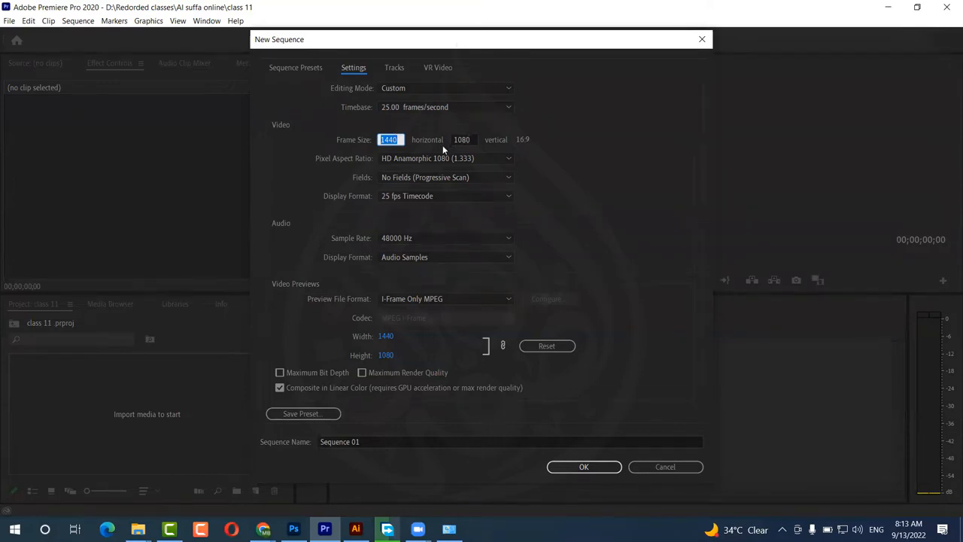
double_click(472, 140)
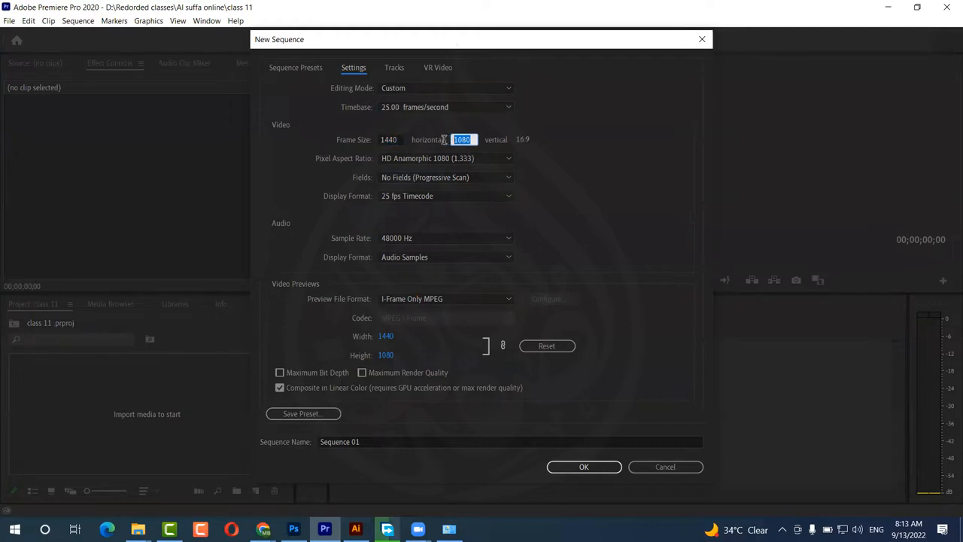
type("1440")
Step: Set the frame size to 1080 horizontal by 1920 vertical and create the sequence with the name Sequence 01
left_click_drag(403, 140, 370, 140)
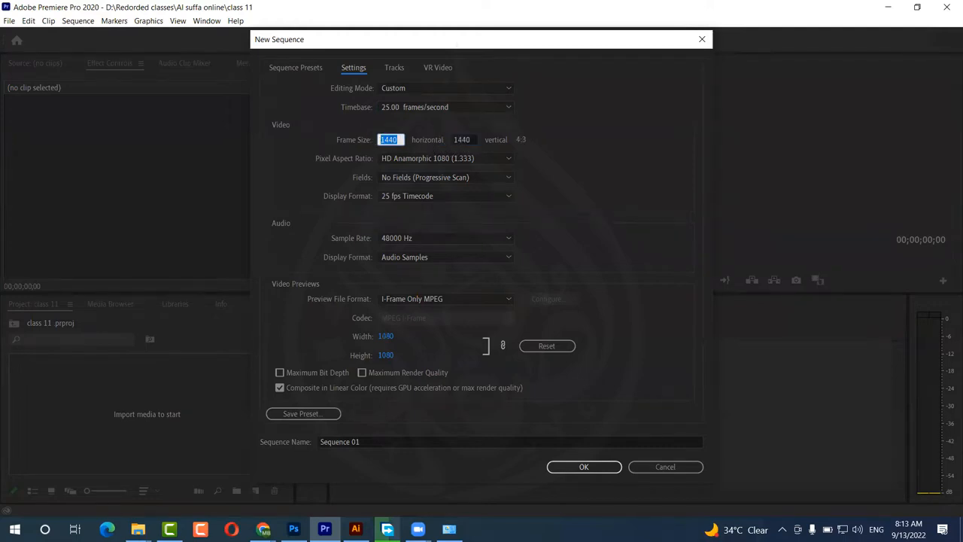
type("1080")
left_click(573, 147)
left_click(465, 140)
type("1920")
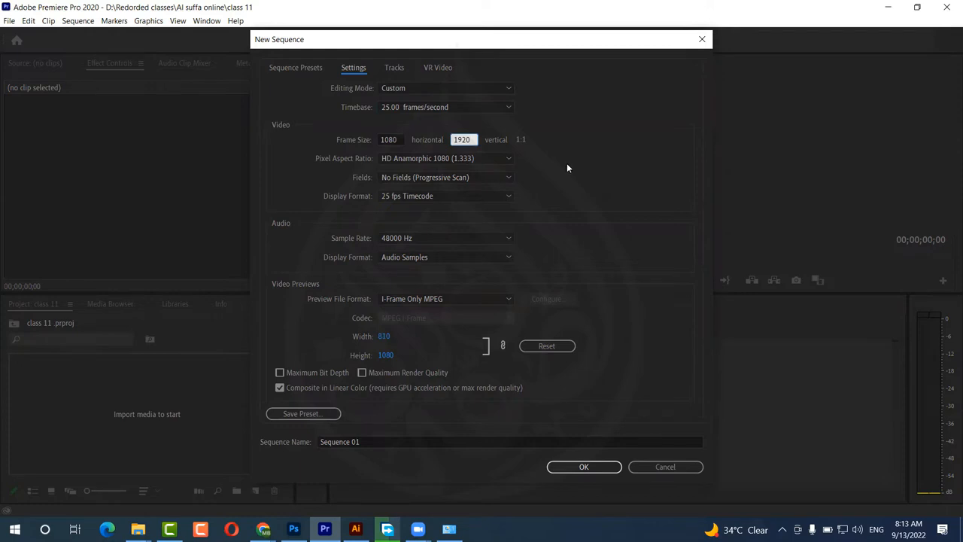
key("Tab")
left_click(585, 466)
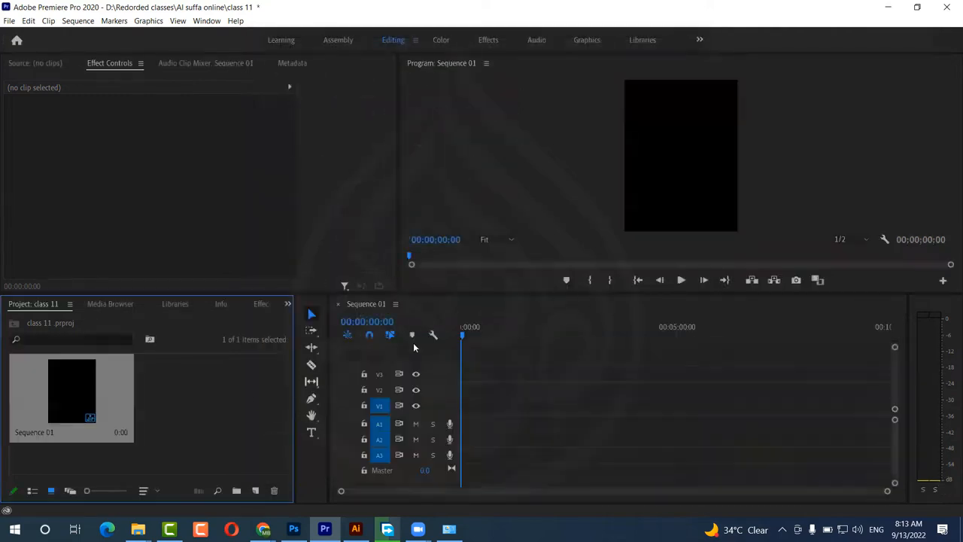
Step: Start a media import and browse to the Downloads folder
double_click(228, 408)
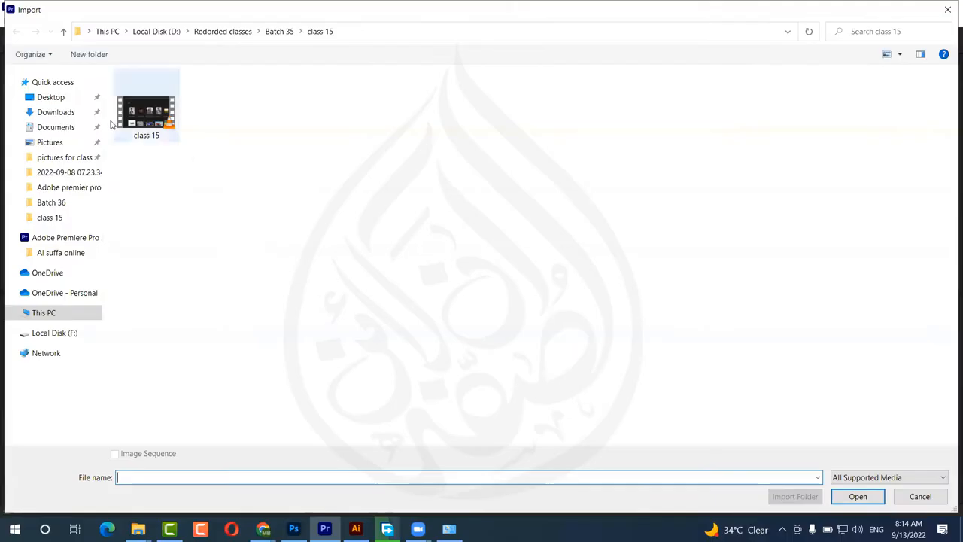
left_click(64, 192)
left_click(50, 204)
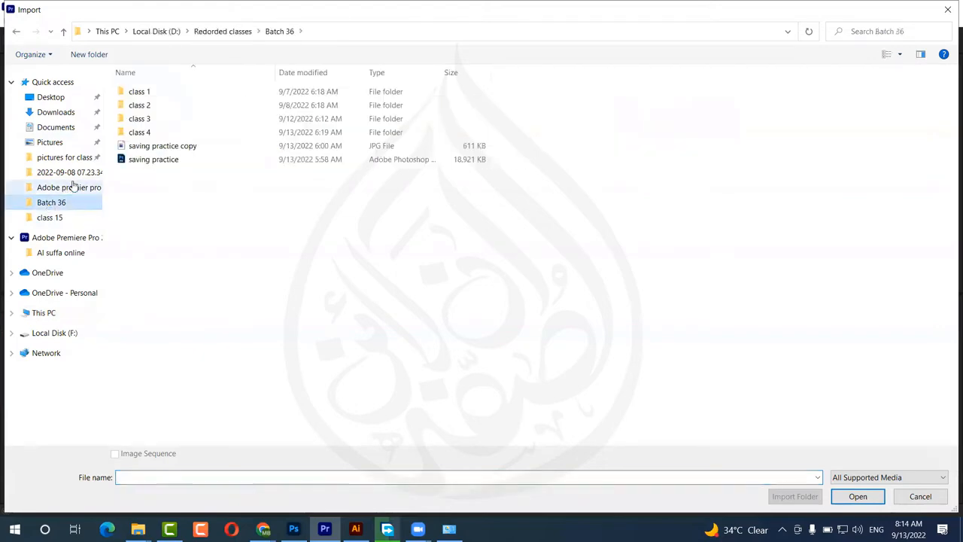
left_click(65, 159)
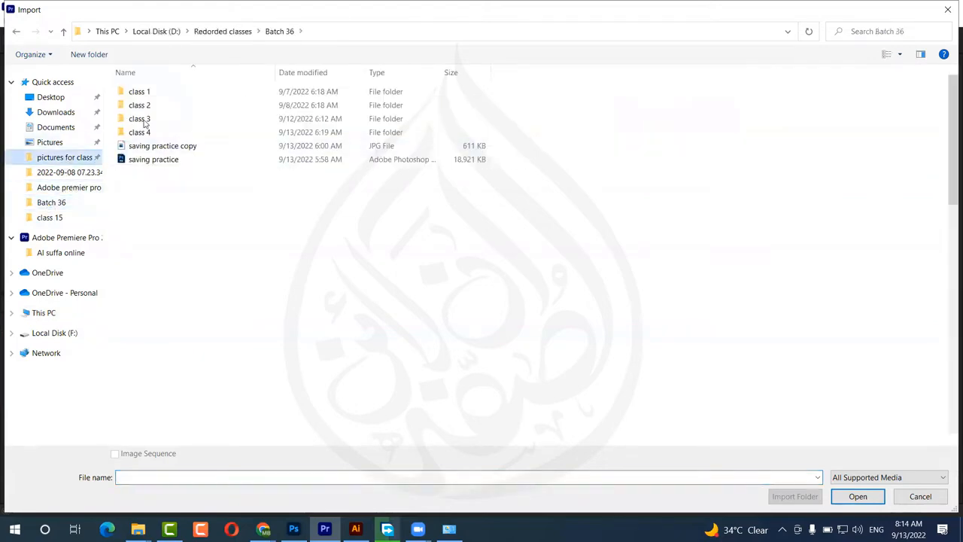
left_click(64, 34)
left_click(64, 34)
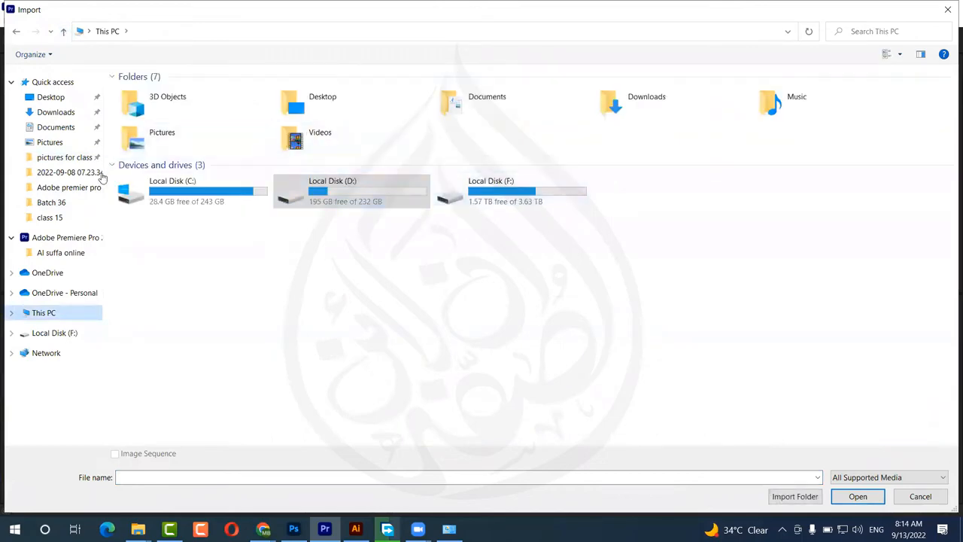
left_click(49, 113)
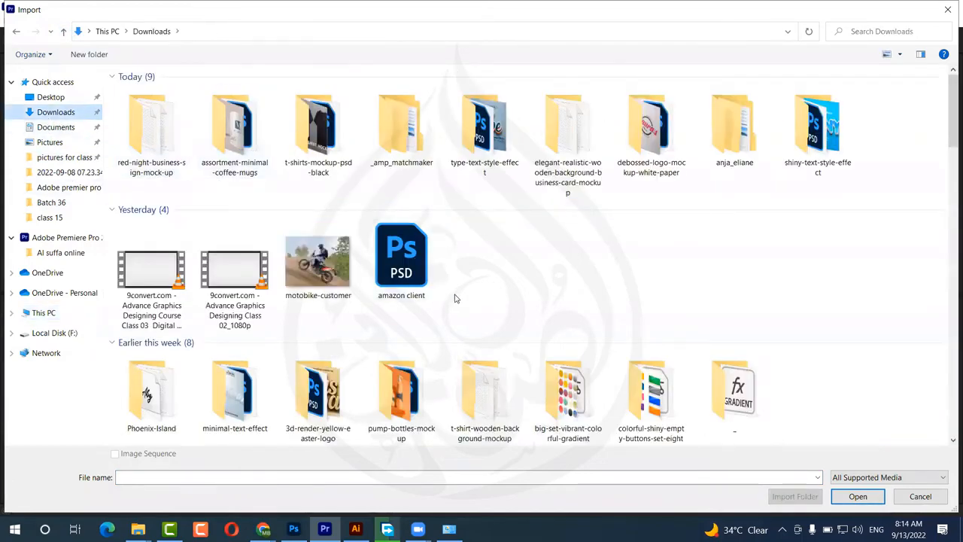
Step: Import the last four video clips from the Premiere+Pro+Course+Resources folder into the project
scroll(455, 299, "down", 5)
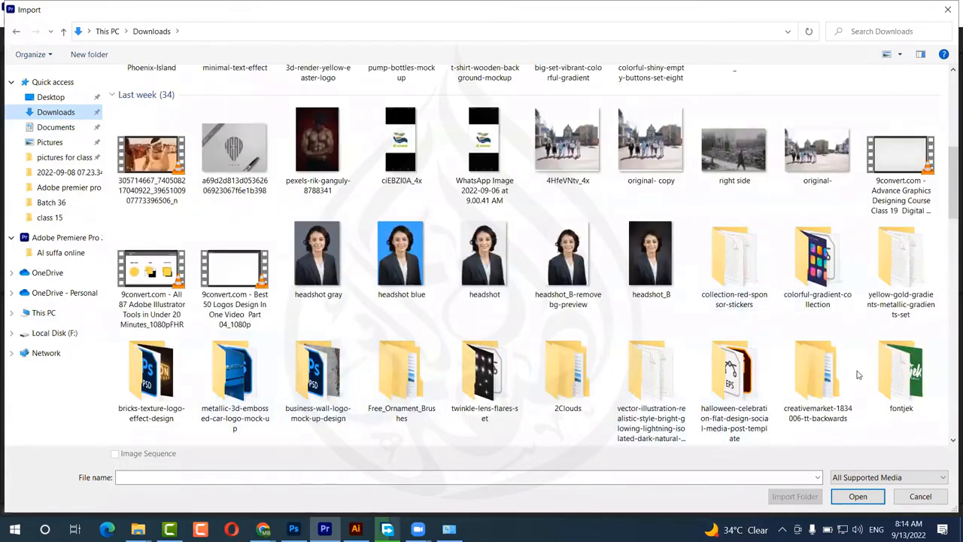
scroll(557, 331, "down", 3)
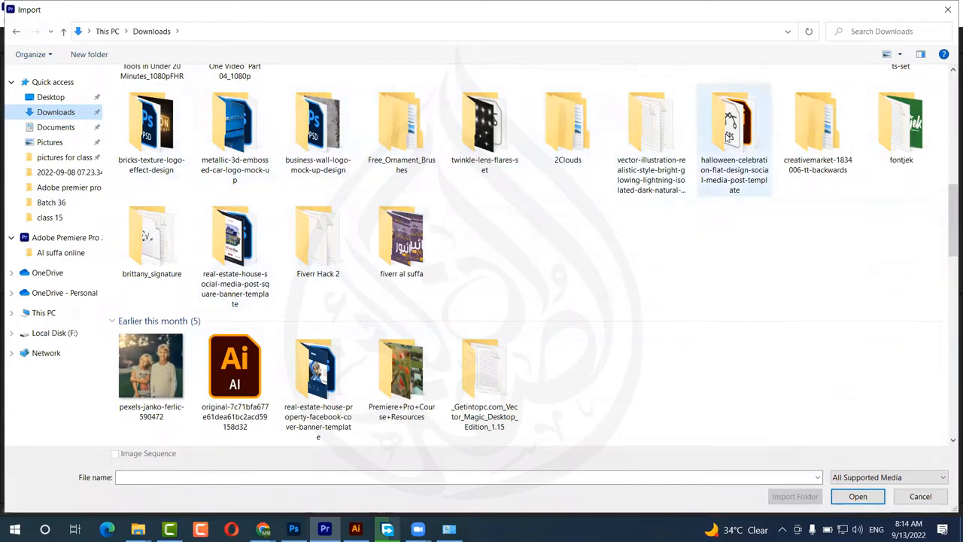
scroll(547, 173, "down", 3)
double_click(402, 143)
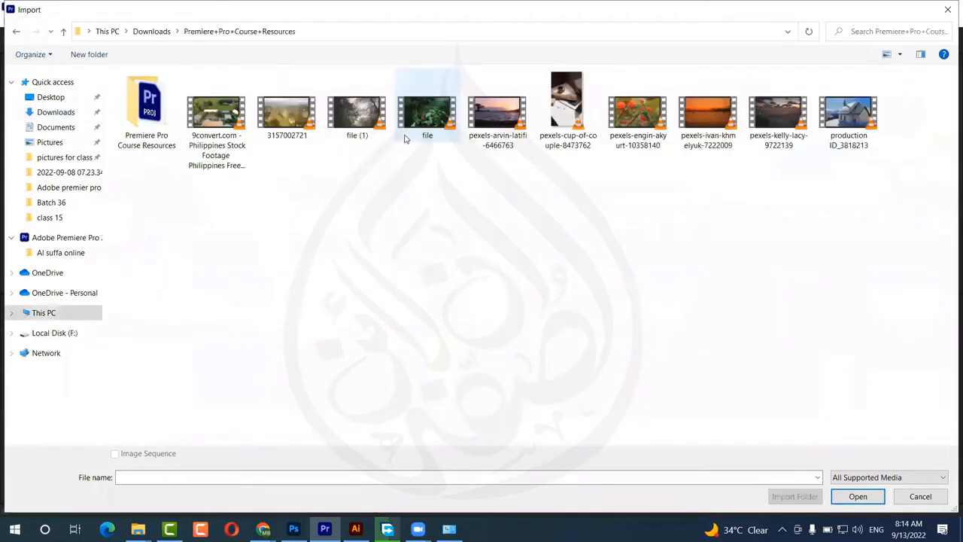
left_click_drag(634, 171, 854, 114)
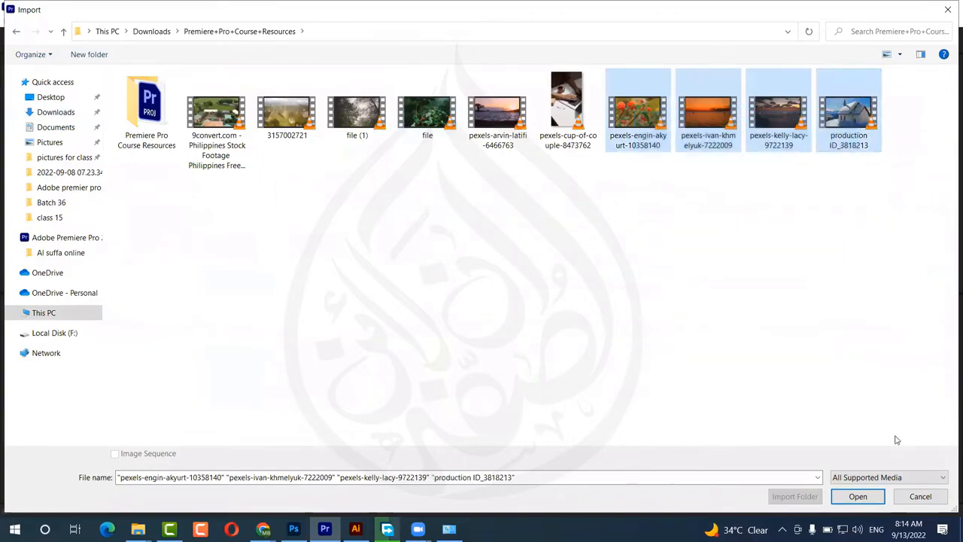
left_click(858, 496)
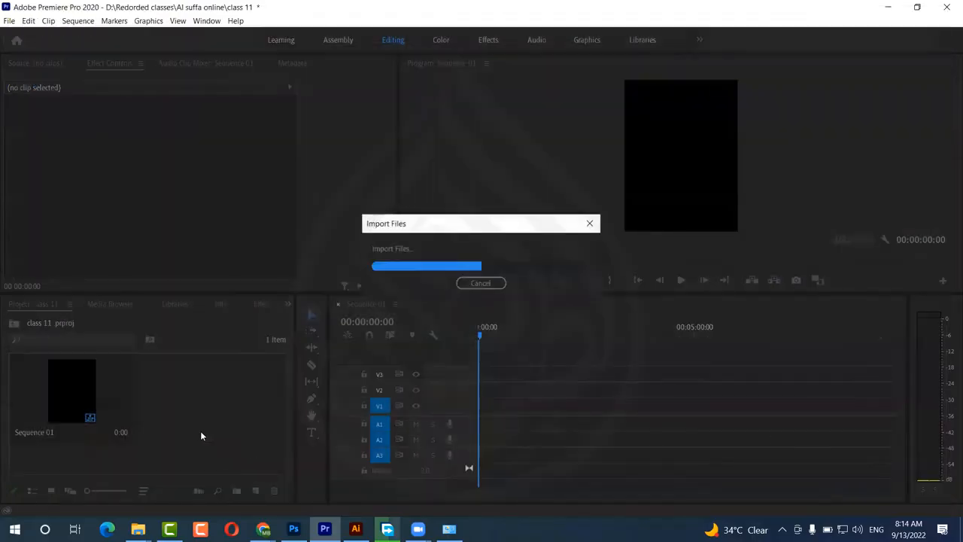
Step: Place the orange flower clip at the start of V1, keeping the existing sequence settings, and scale it to the frame size
double_click(156, 381)
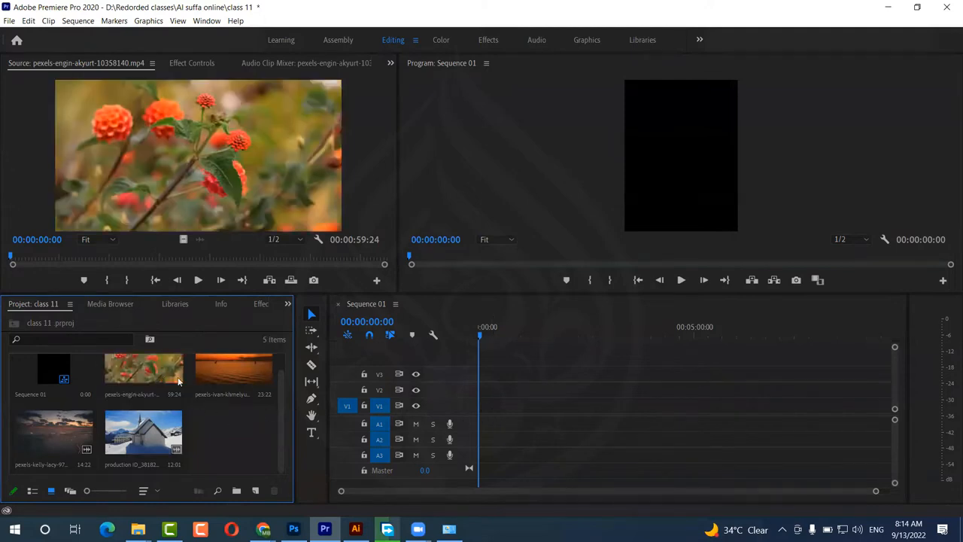
left_click_drag(161, 379, 503, 415)
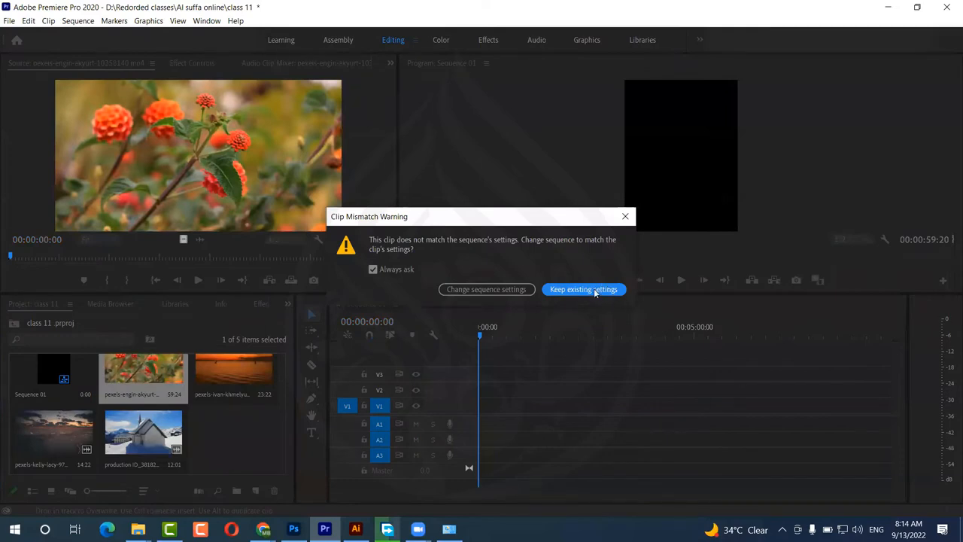
left_click(594, 291)
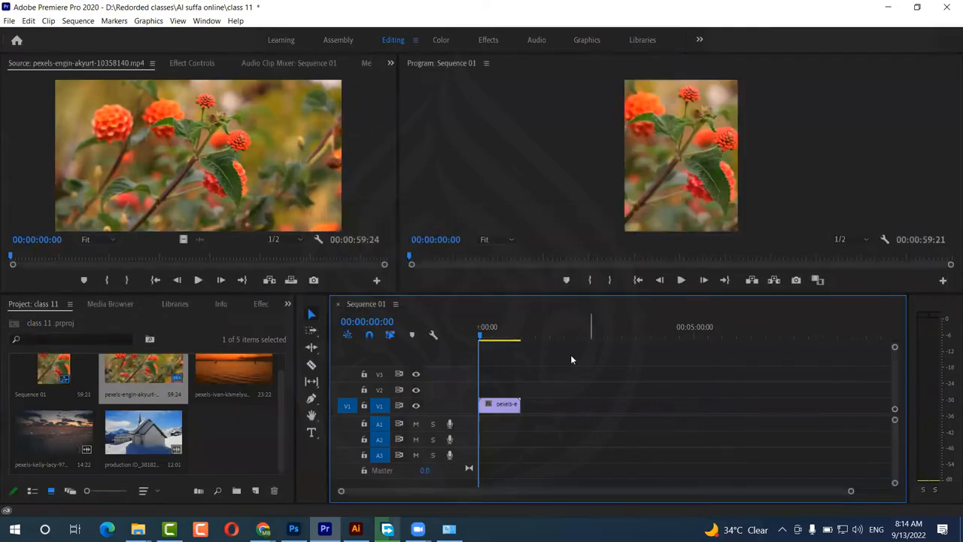
right_click(501, 408)
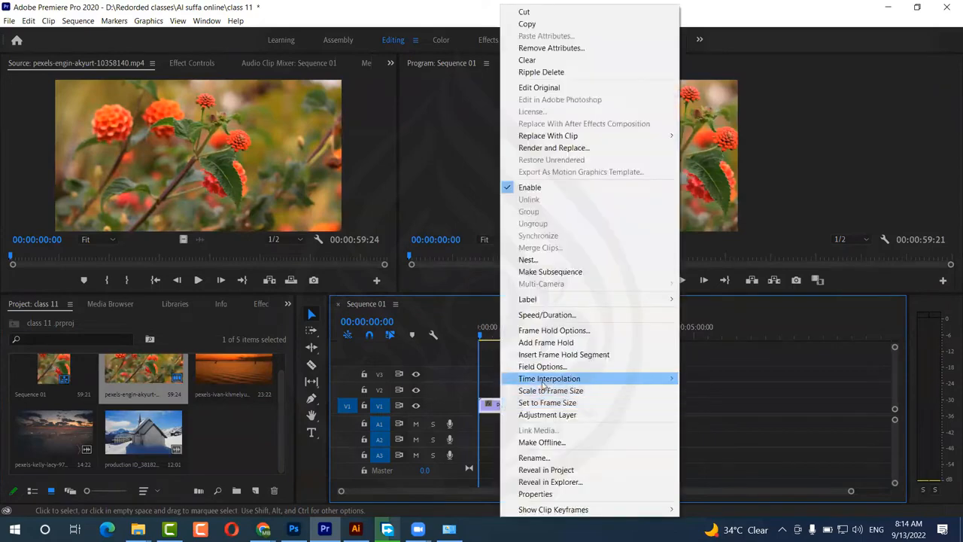
left_click(544, 392)
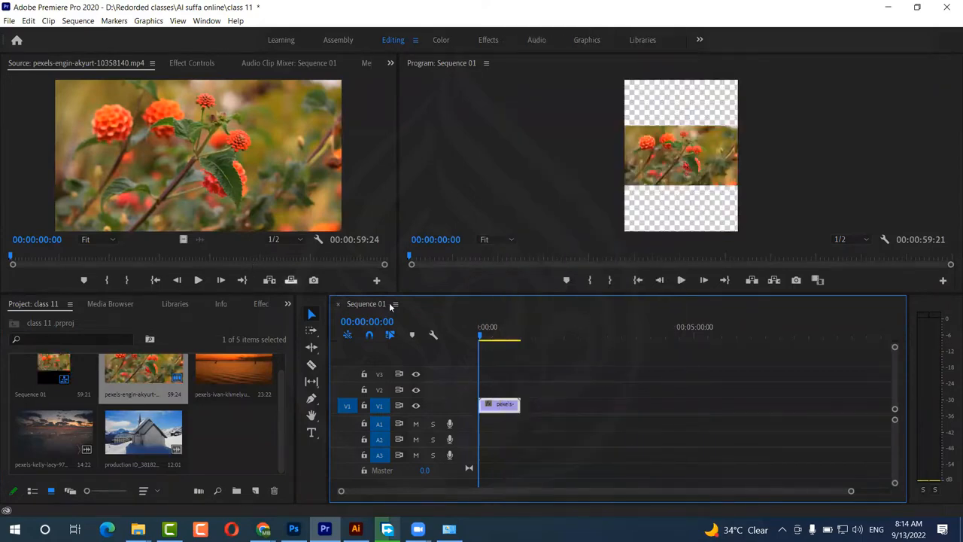
Step: Set the flower clip's scale to 256 and its horizontal position to 508 so it fills the vertical frame
left_click(194, 63)
left_click_drag(156, 144, 273, 144)
left_click_drag(180, 128, 159, 126)
key("ctrl+z")
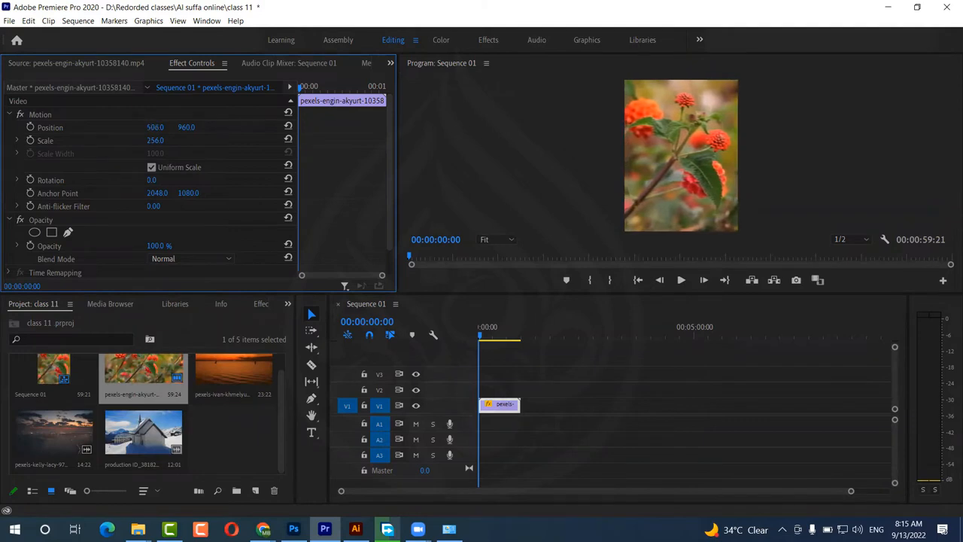
Step: Place the orange sunset clip directly after the flower clip on V1 and move the playhead to 00:01:04:11
left_click(230, 383)
left_click_drag(232, 378, 523, 406)
left_click_drag(479, 338, 525, 395)
left_click(532, 406)
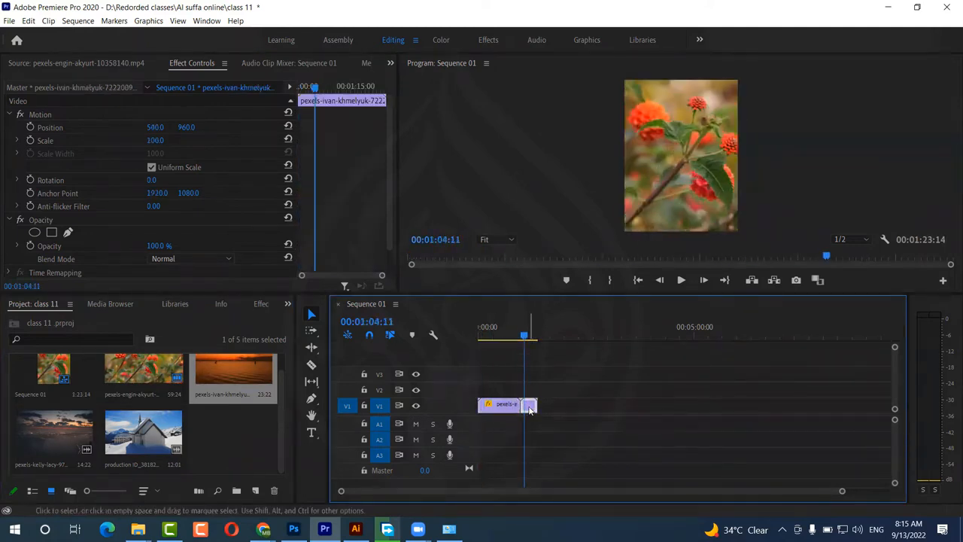
right_click(531, 406)
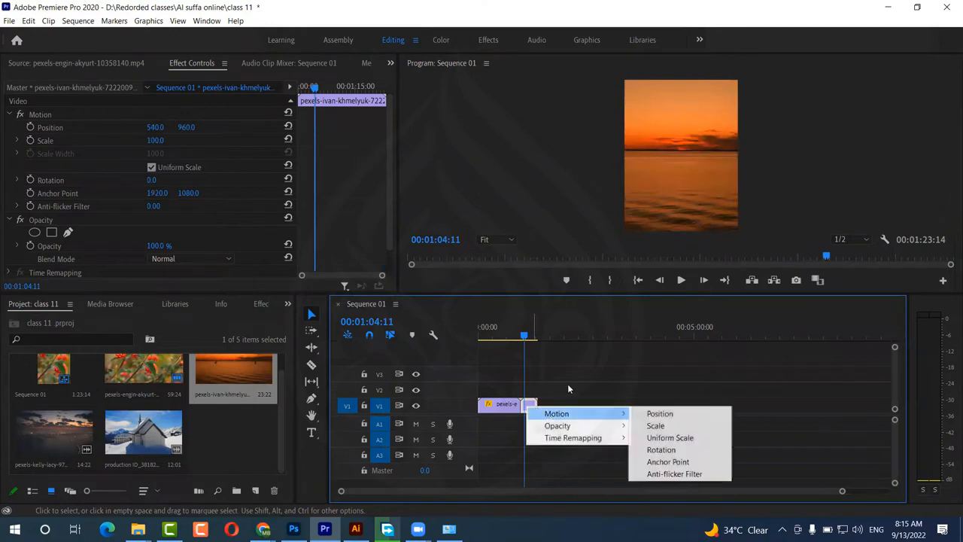
left_click(531, 407)
right_click(533, 408)
left_click(561, 380)
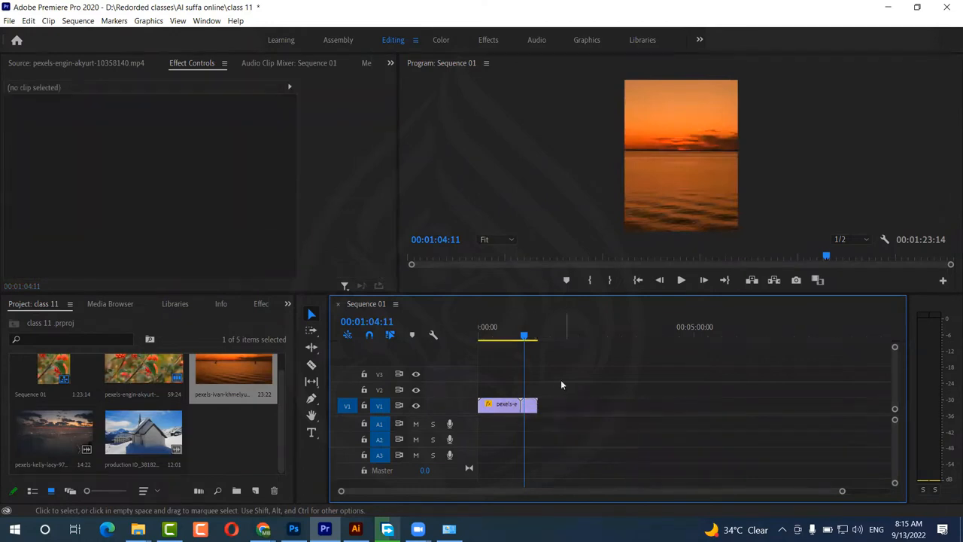
Step: Apply Scale to Frame Size to the sunset clip on V1
key("=")
right_click(536, 410)
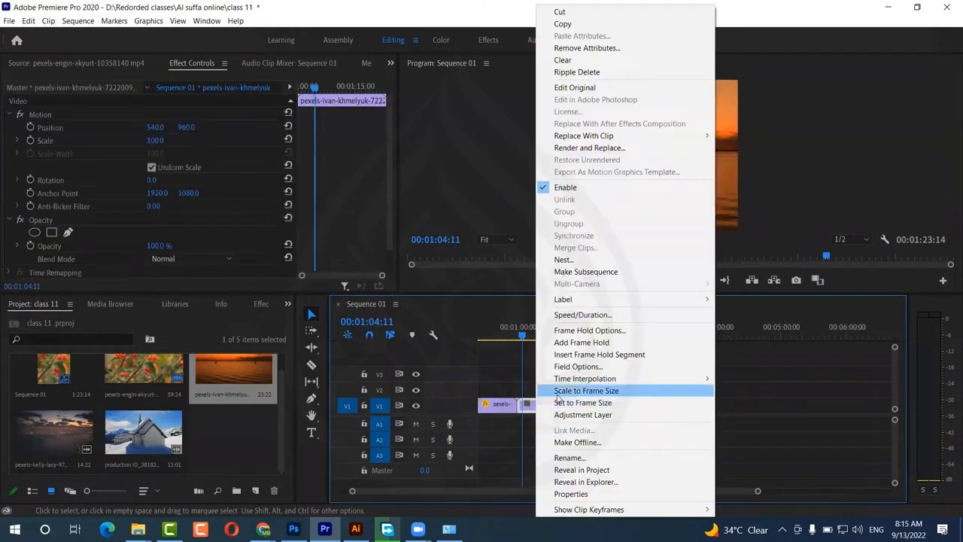
left_click(603, 392)
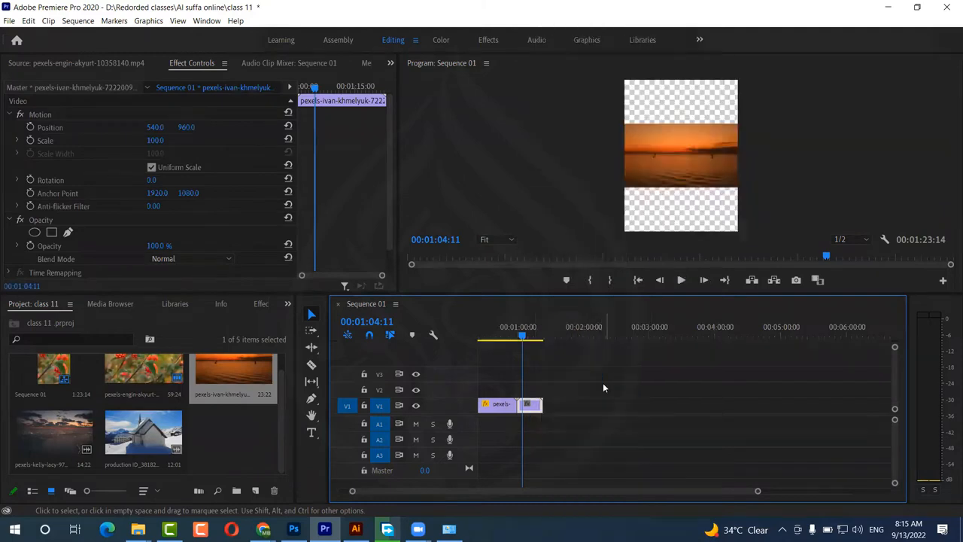
Step: Set the sunset clip's scale to 241 and horizontal position to -204, and check the framing at 00:01:18:04
left_click_drag(154, 140, 260, 140)
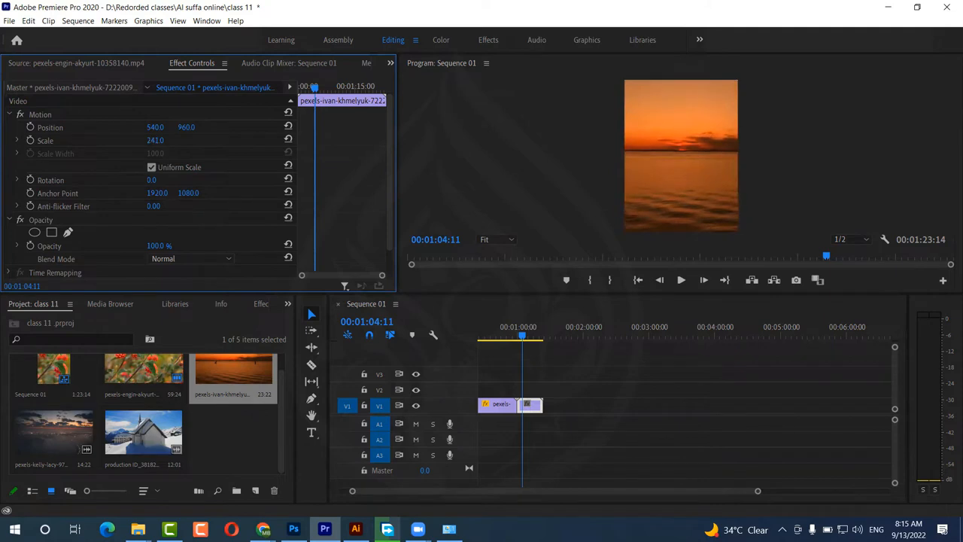
left_click_drag(155, 127, 26, 127)
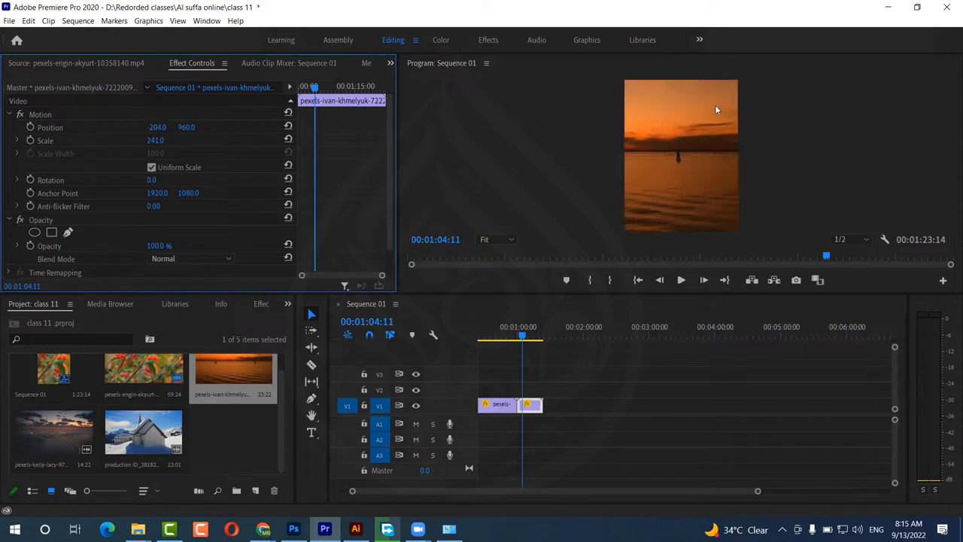
left_click_drag(522, 336, 532, 342)
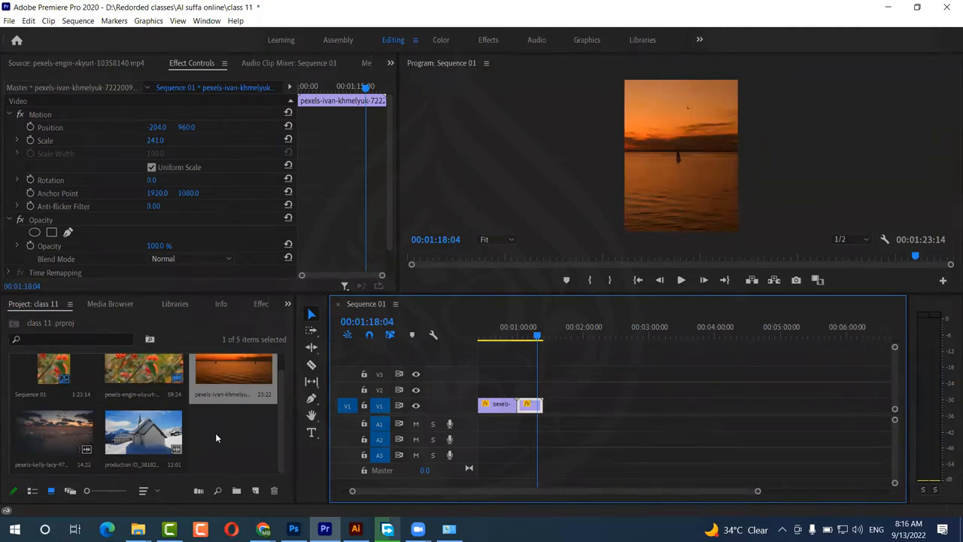
Step: Place the dusk city clip with its audio after the sunset clip and move the playhead to 00:01:26:13
left_click(43, 437)
left_click_drag(52, 435, 555, 421)
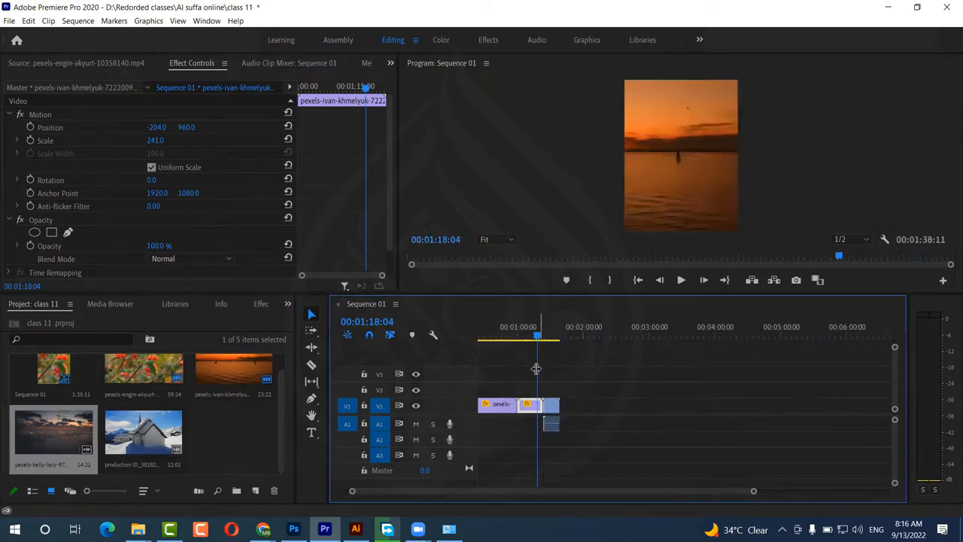
left_click_drag(538, 336, 549, 340)
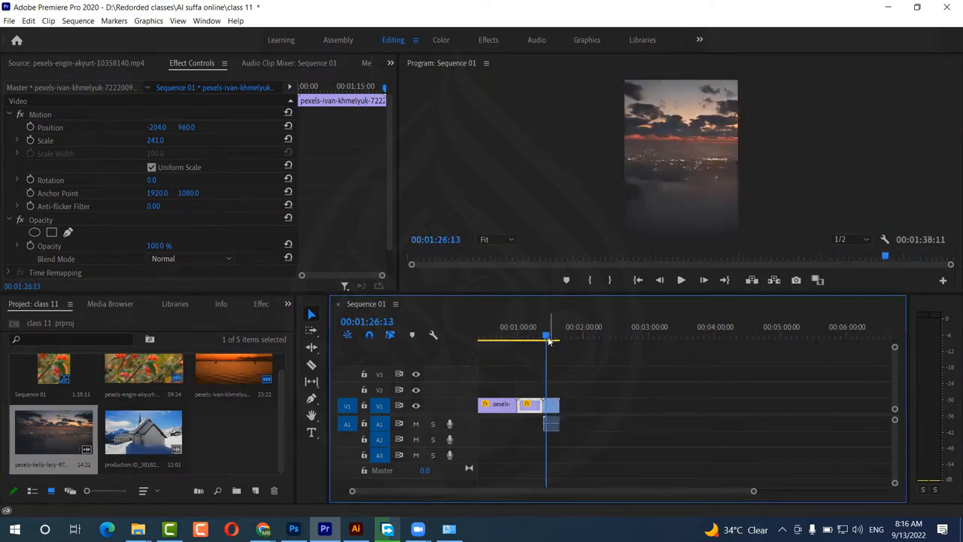
left_click(154, 149)
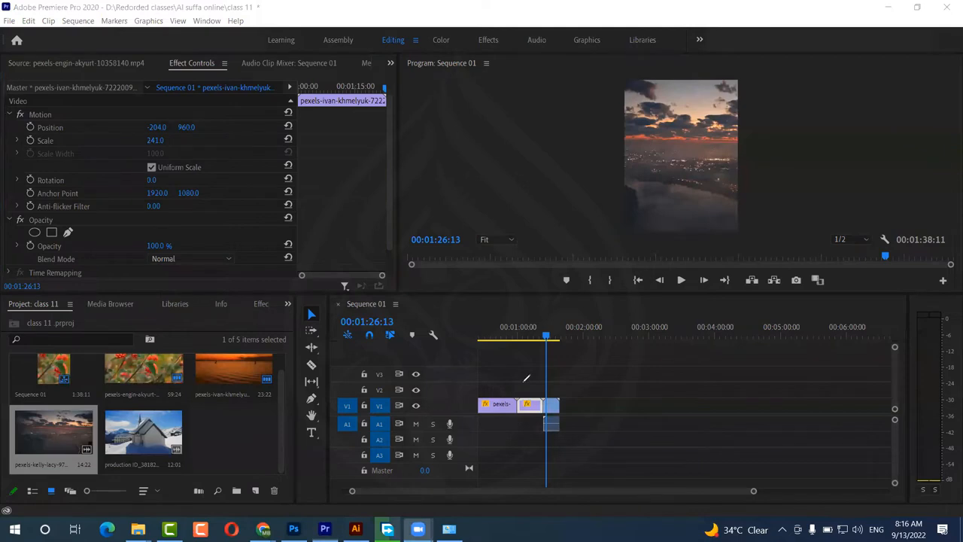
left_click_drag(564, 369, 560, 386)
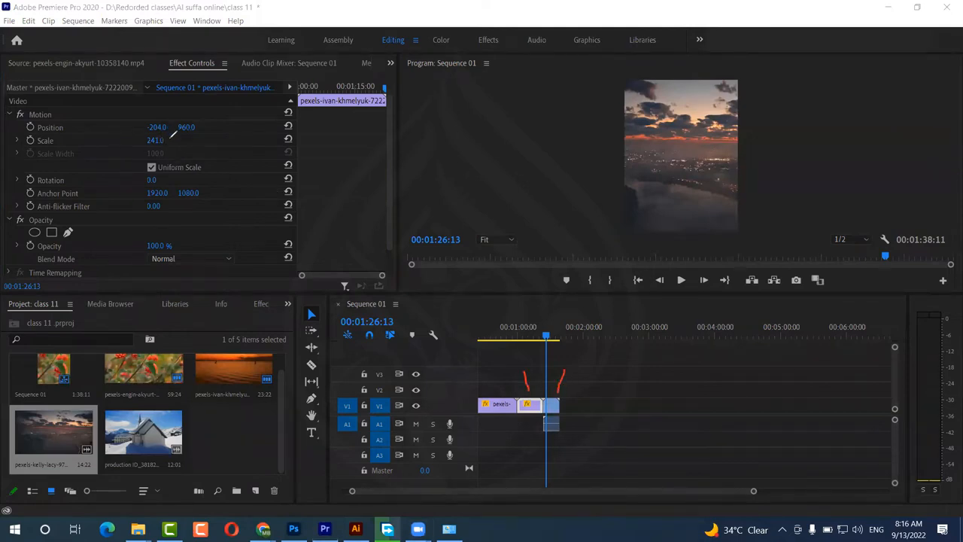
mouse_move(173, 133)
left_mouse_down()
mouse_move(154, 148)
mouse_move(145, 146)
mouse_move(167, 129)
left_mouse_up()
mouse_move(561, 406)
left_mouse_down()
mouse_move(592, 373)
mouse_move(516, 313)
mouse_move(368, 214)
mouse_move(286, 193)
left_mouse_up()
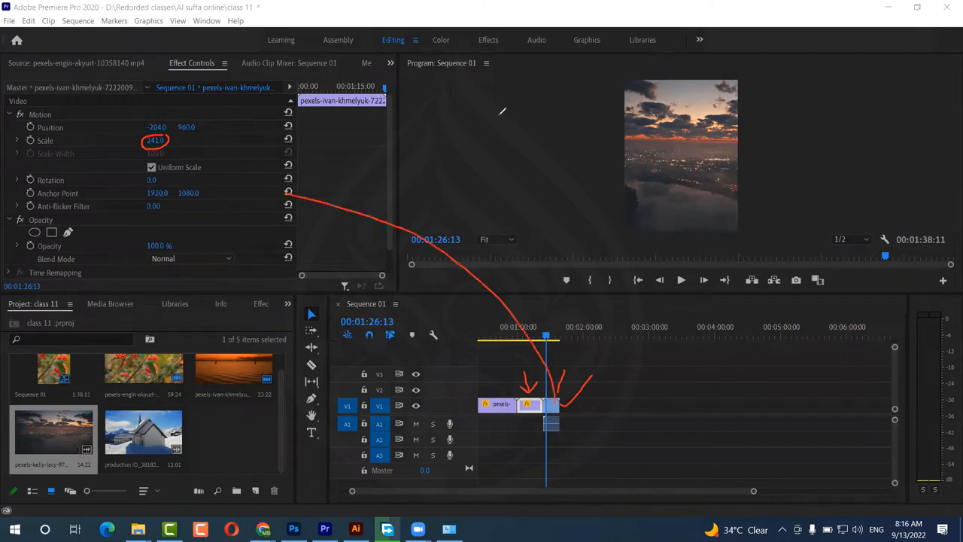
Step: Set the dusk city clip's scale to 91 and horizontal position to -184, and play back the reframed clip briefly
left_click(551, 406)
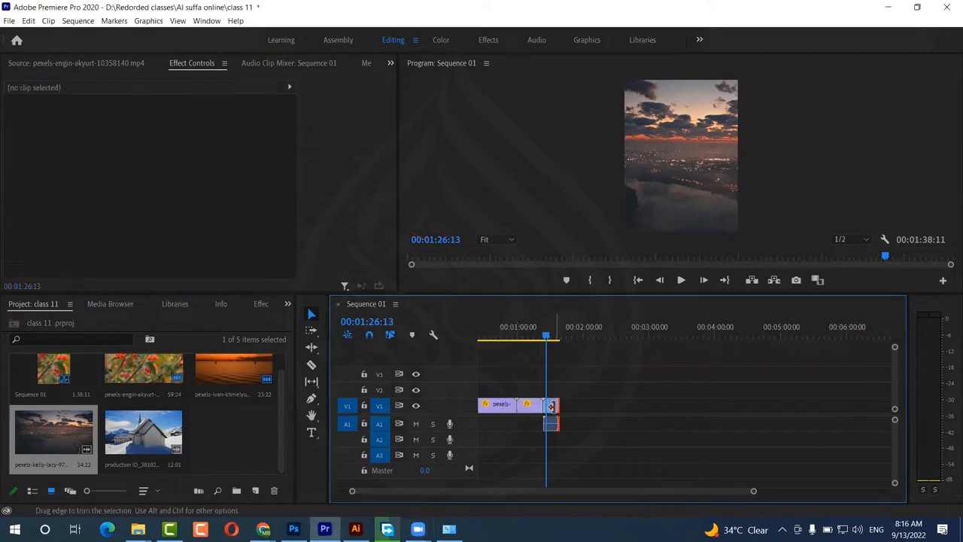
left_click(550, 406)
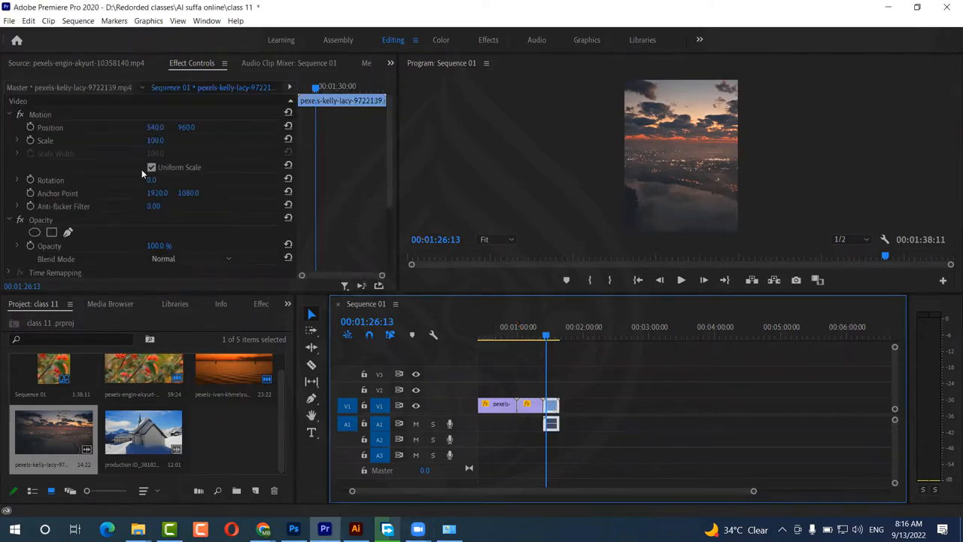
mouse_move(155, 140)
left_mouse_down()
mouse_move(126, 140)
mouse_move(150, 127)
mouse_move(129, 127)
mouse_move(160, 128)
left_mouse_up()
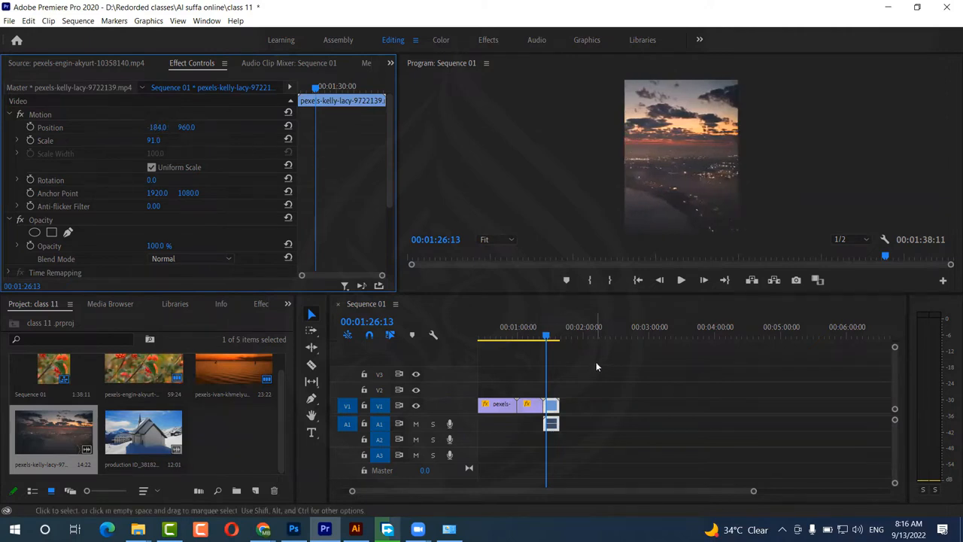
key("space")
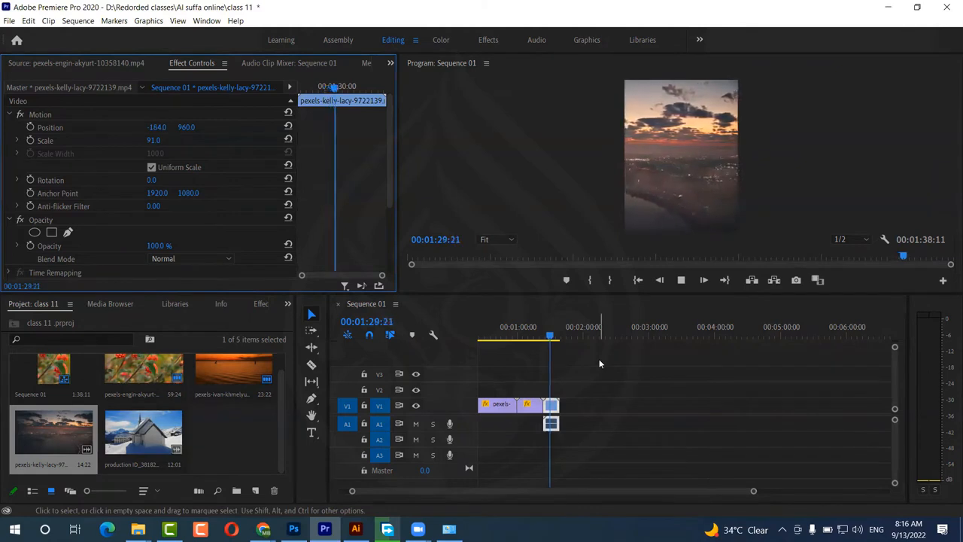
left_click(595, 362)
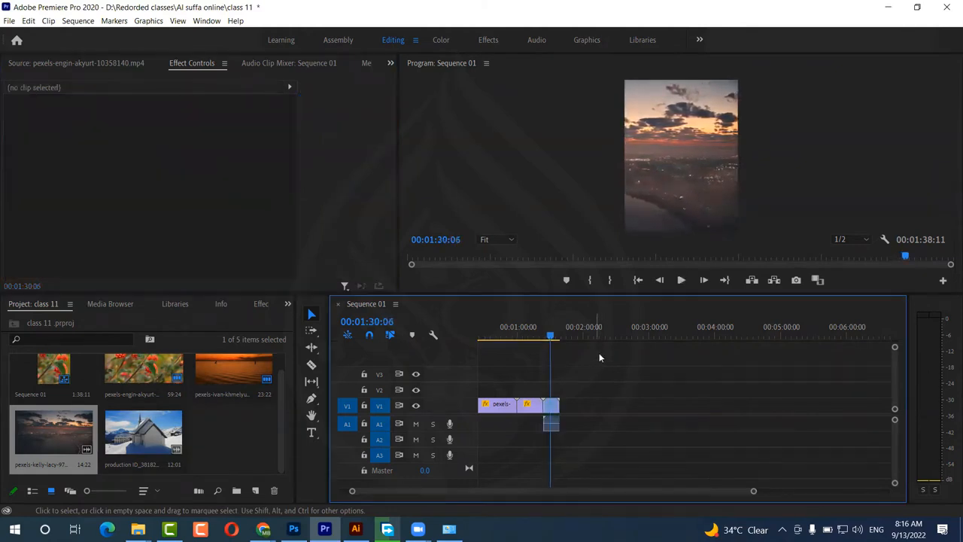
left_click_drag(599, 356, 485, 449)
left_click_drag(638, 371, 479, 462)
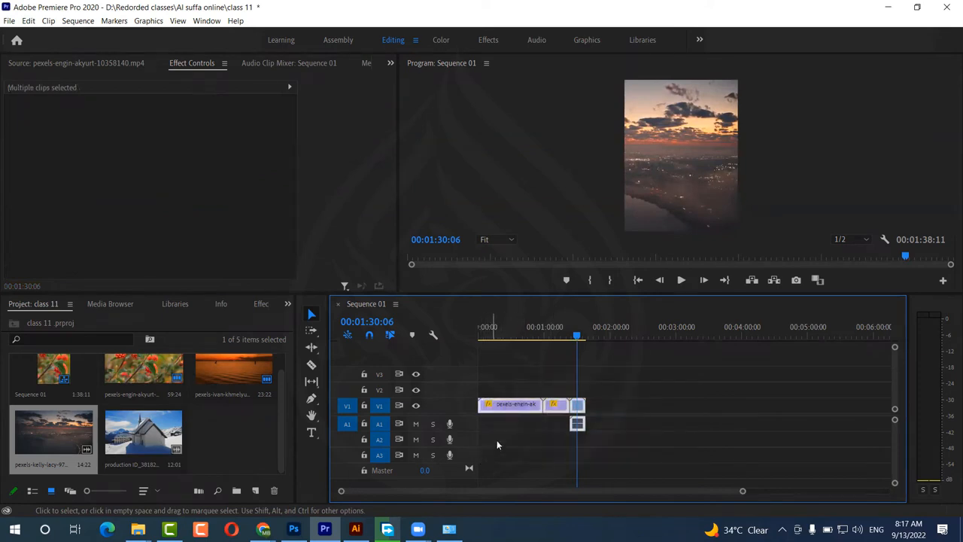
left_click(539, 406)
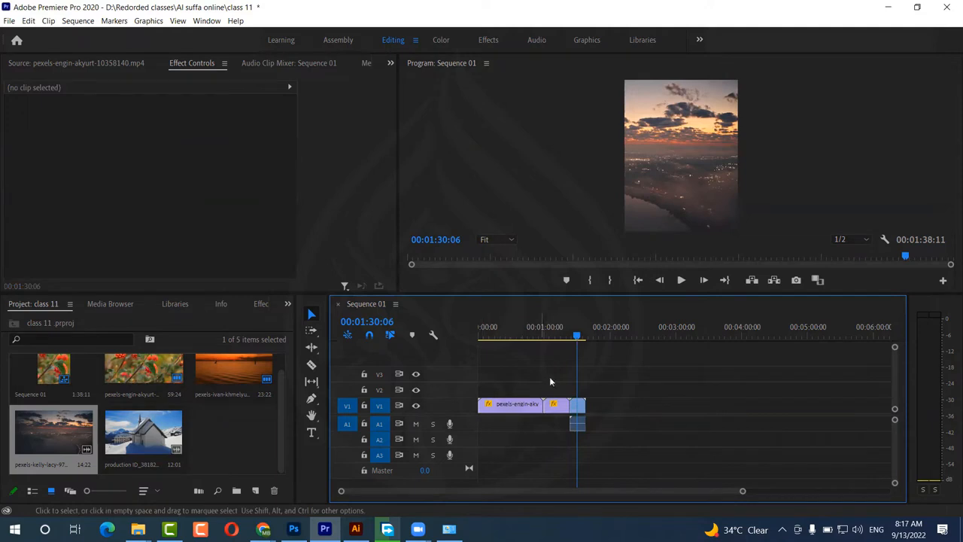
Step: Move the playhead to 00:00:04:14, find the Black & White video effect by searching "white", and apply it to the flower clip
left_click_drag(576, 339, 550, 342)
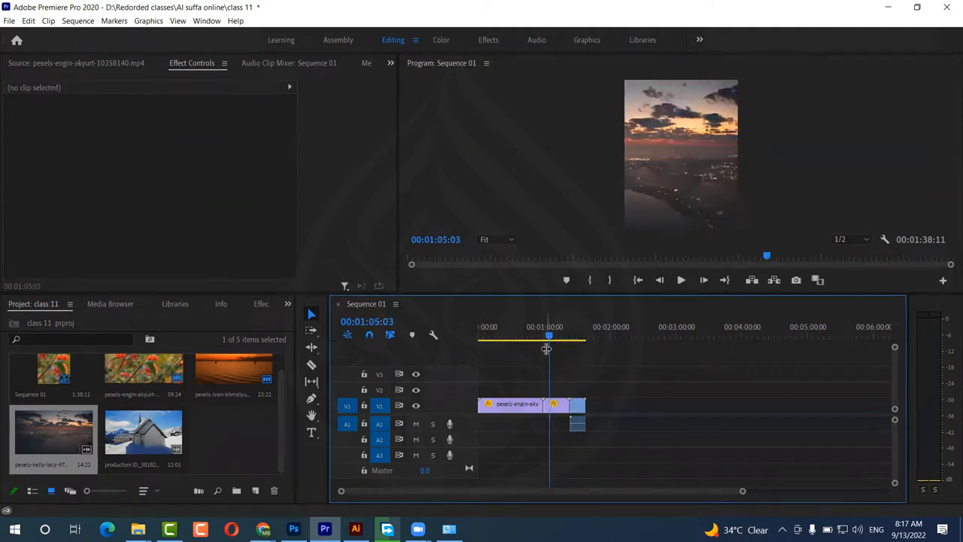
left_click(485, 341)
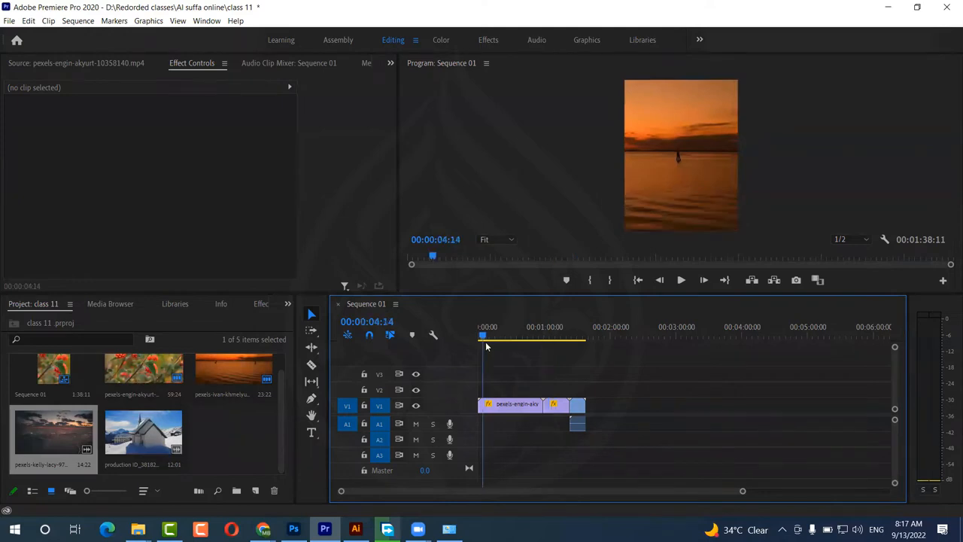
left_click(524, 406)
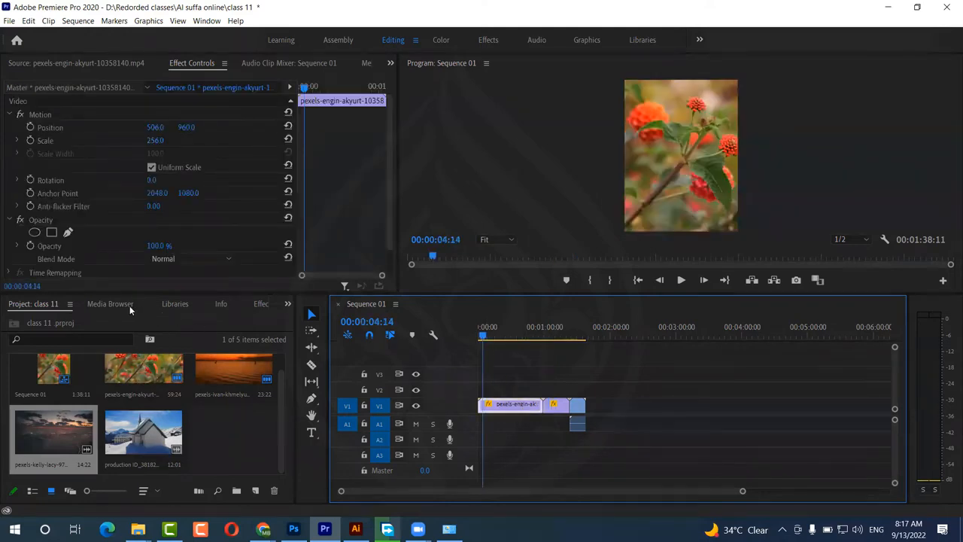
left_click(260, 304)
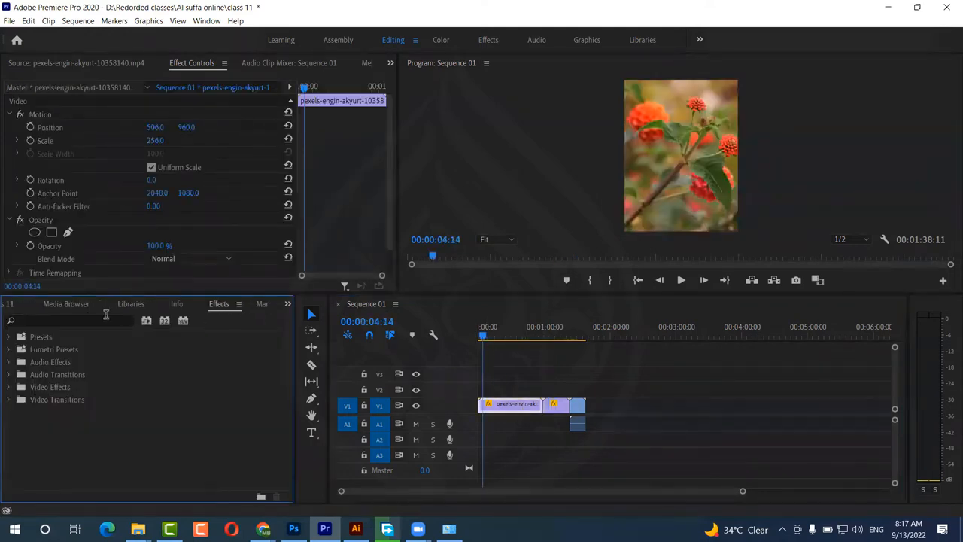
left_click(79, 320)
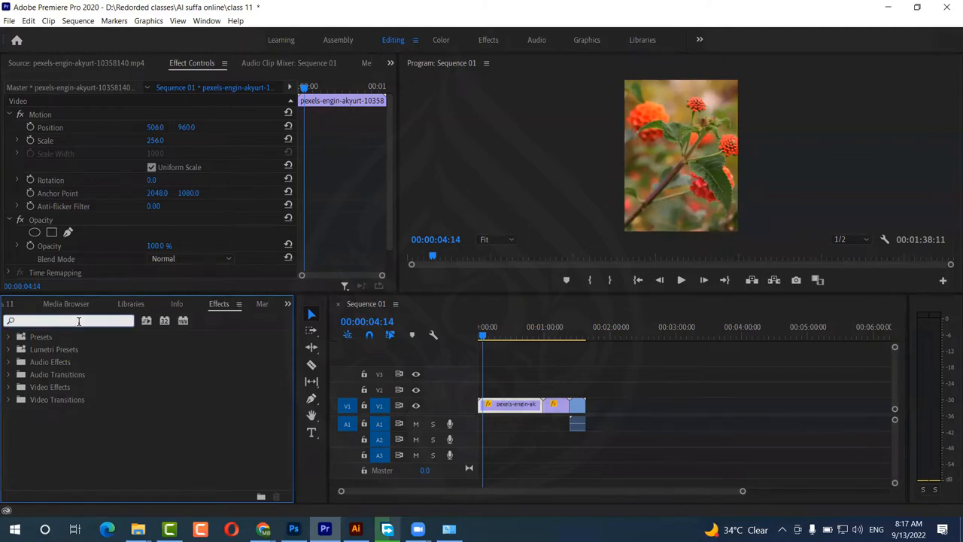
type("white")
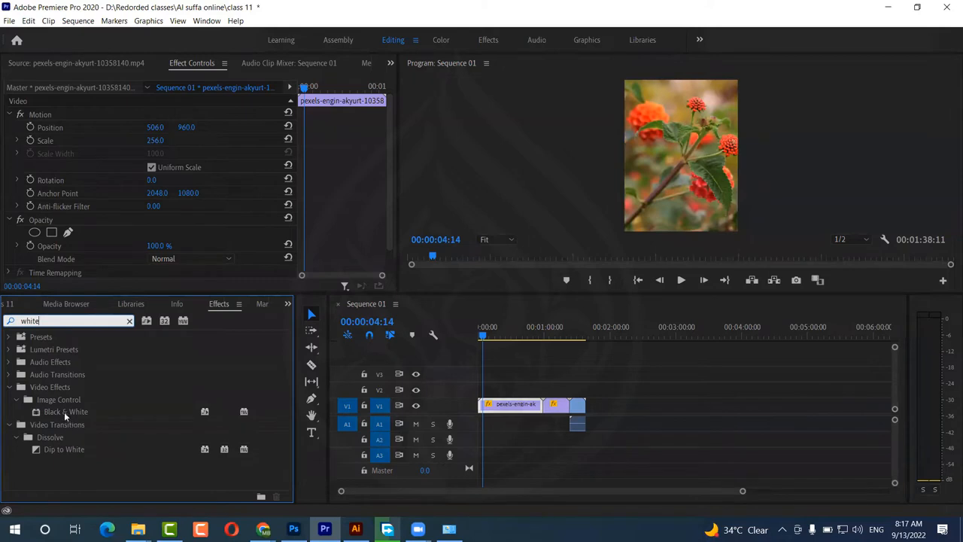
left_click_drag(64, 411, 512, 410)
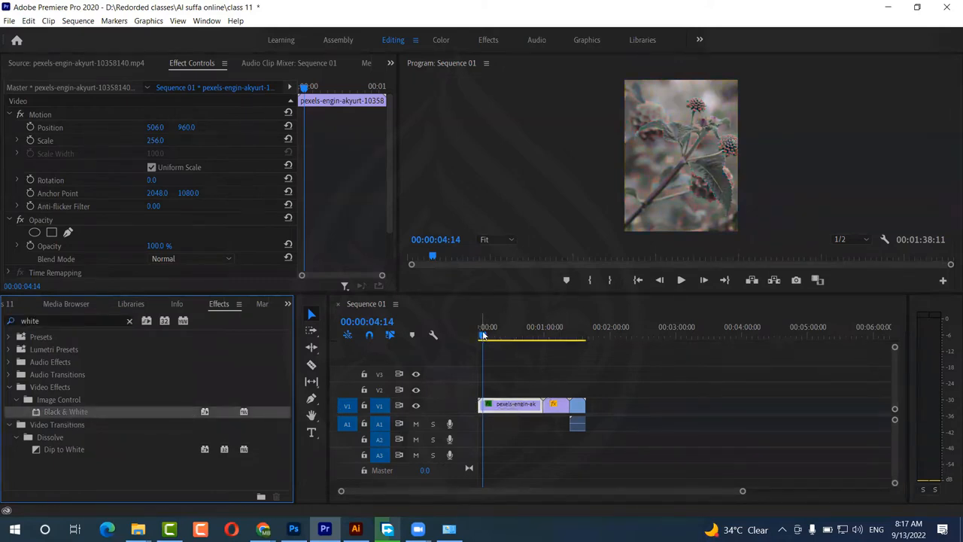
Step: Apply the Black & White effect individually to the sunset clip and the dusk city clip, previewing each at the playhead
left_click_drag(485, 335, 556, 343)
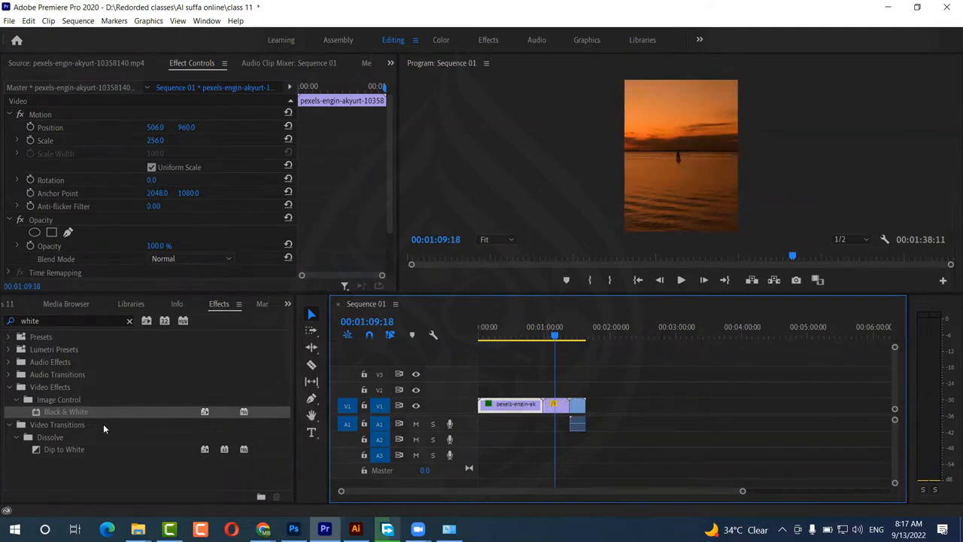
left_click_drag(81, 408, 554, 406)
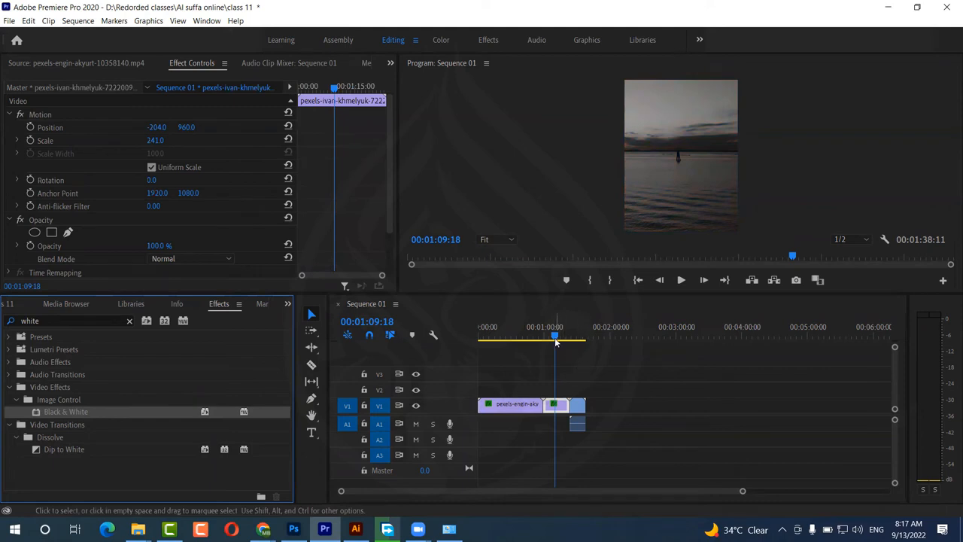
left_click_drag(554, 335, 577, 335)
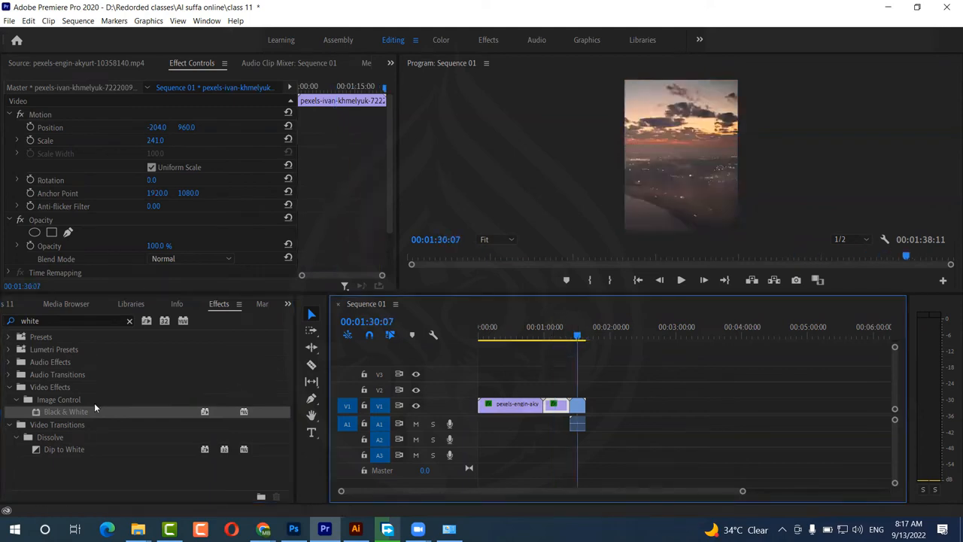
left_click_drag(67, 412, 575, 407)
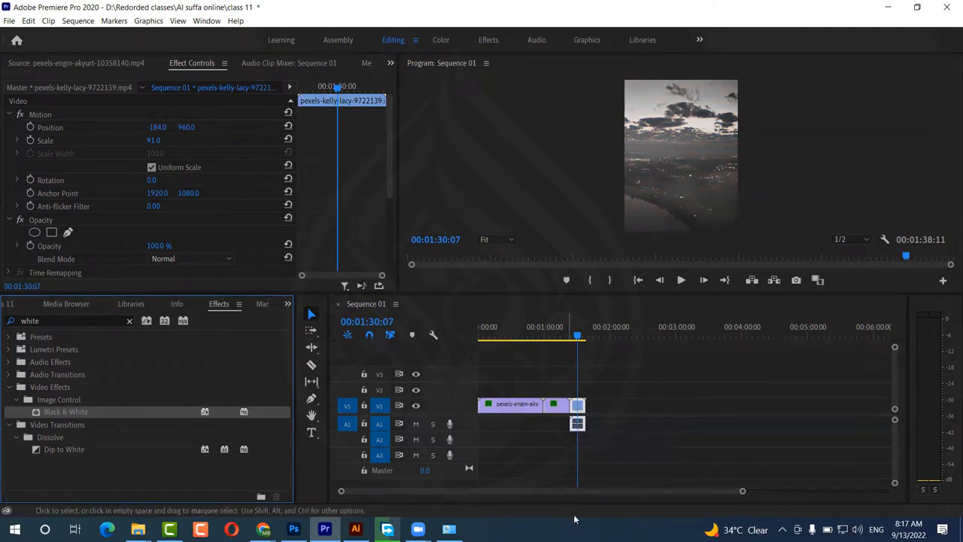
Step: Undo the Black & White effect on all three clips
key("ctrl+z")
key("ctrl+z")
key("ctrl+z")
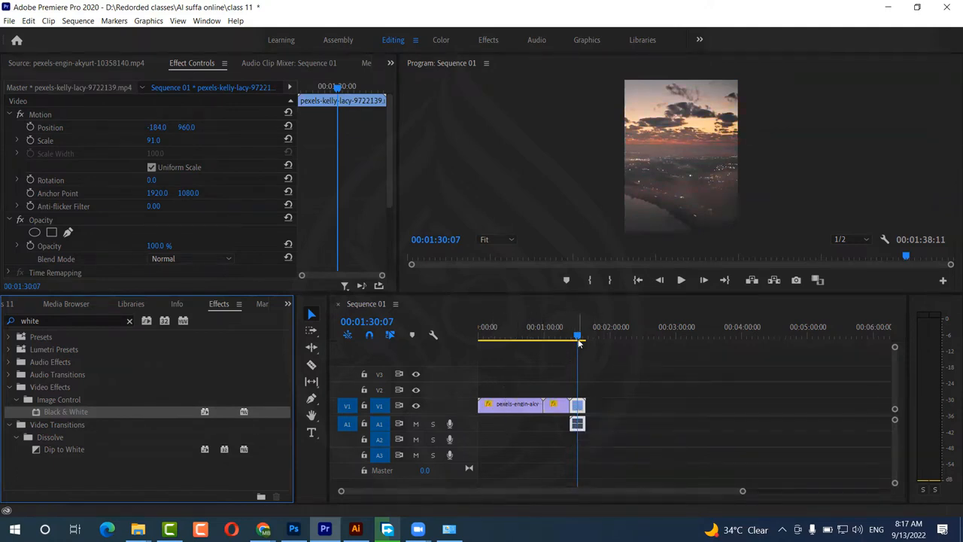
Step: Move the playhead to 00:00:38:07 and create a 1080 x 1920 adjustment layer at 25.00 fps in the project
left_click_drag(577, 336, 521, 344)
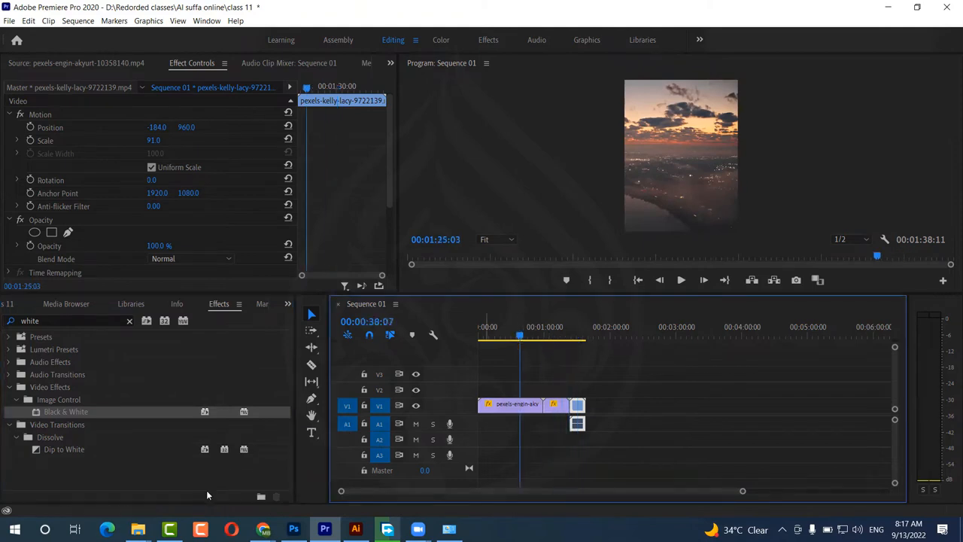
left_click(11, 304)
left_click(257, 489)
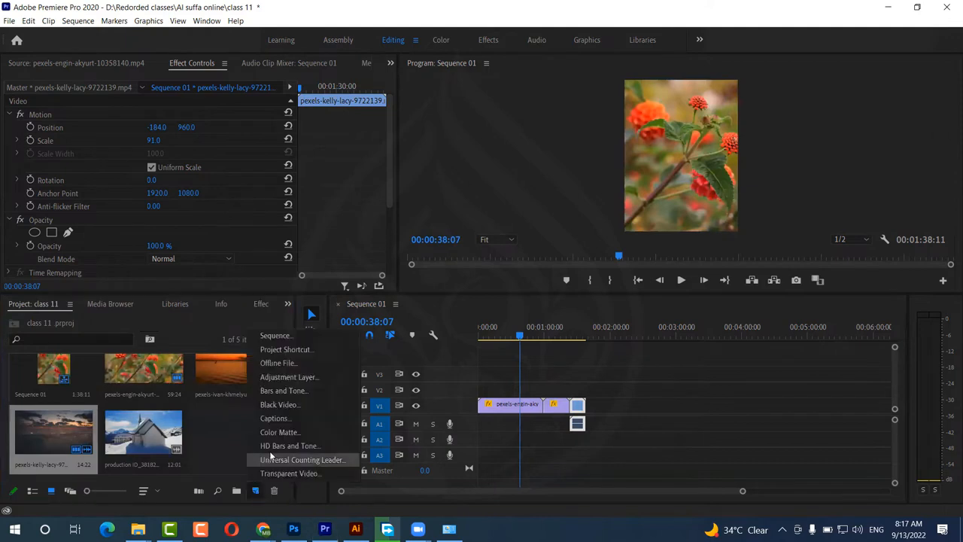
left_click(289, 377)
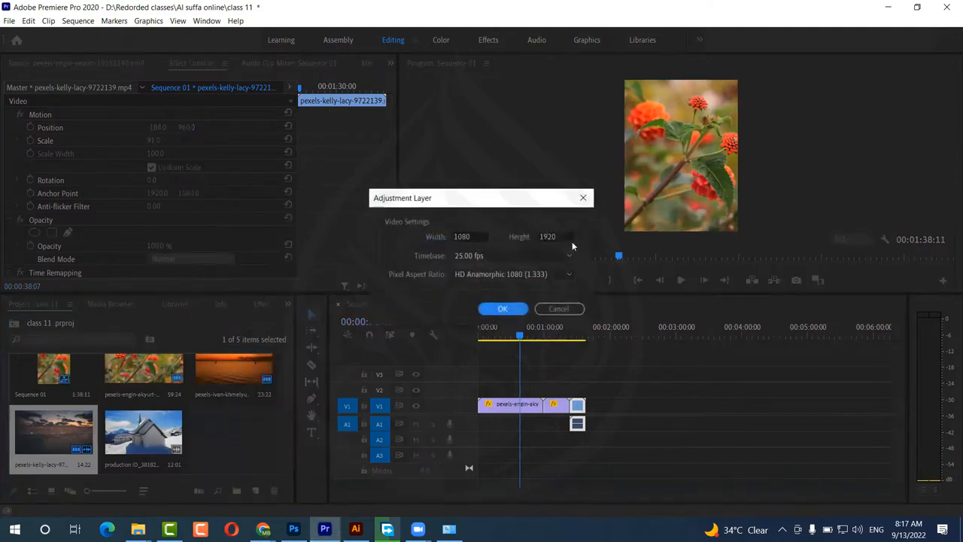
left_click(496, 307)
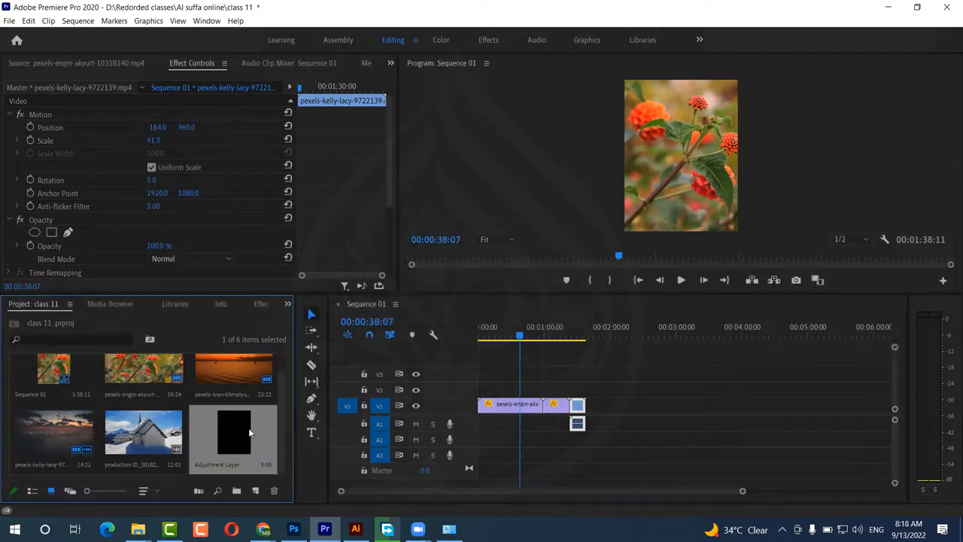
Step: Place the adjustment layer on V2 and extend it to cover all three clips
left_click_drag(252, 434, 521, 399)
left_click_drag(499, 395, 584, 388)
left_click(482, 391)
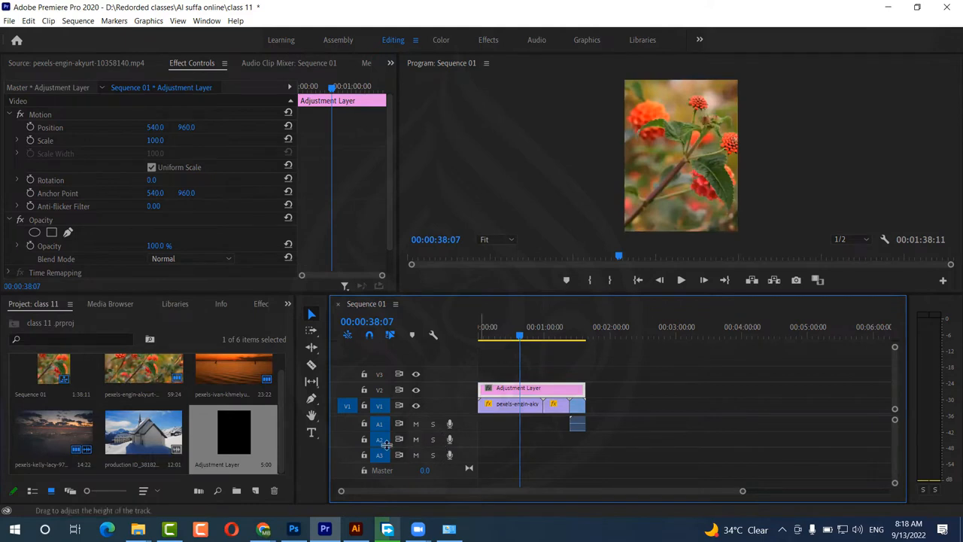
Step: Apply the Black & White effect to the adjustment layer and check the sunset clip at 00:01:10:21
left_click(262, 304)
left_click_drag(85, 409, 494, 390)
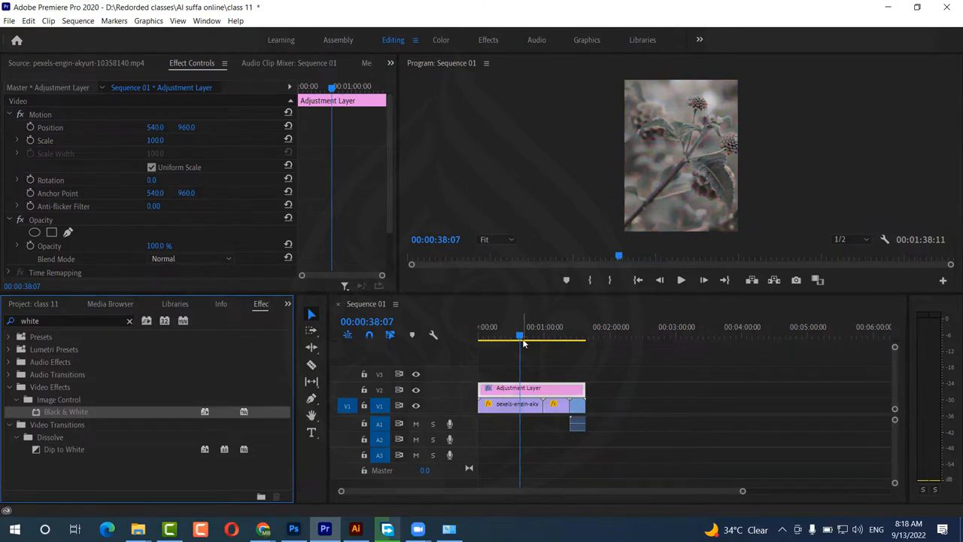
left_click_drag(519, 336, 556, 342)
Step: Apply default transitions at the cuts between the flower and sunset clips and between the sunset and dusk city clips, accepting repeated frames
right_click(545, 406)
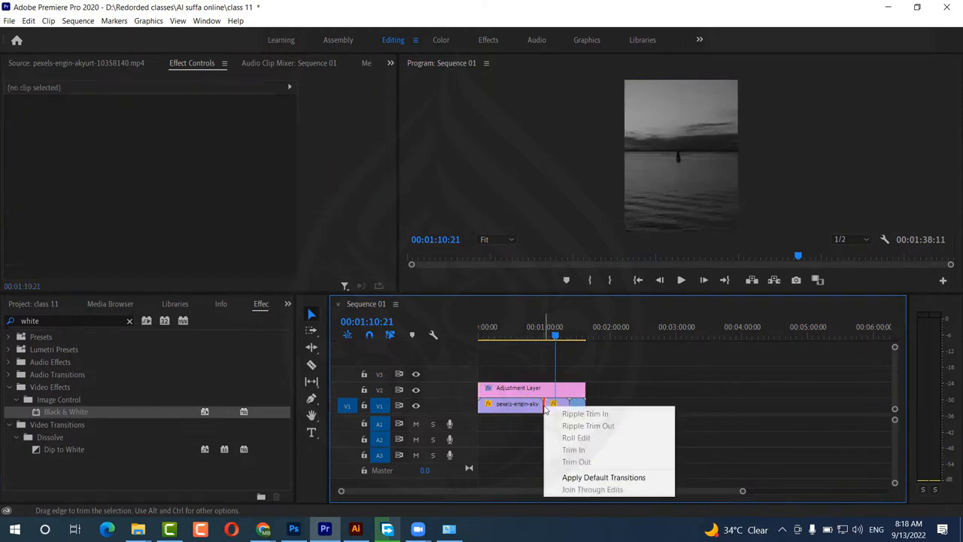
left_click(602, 477)
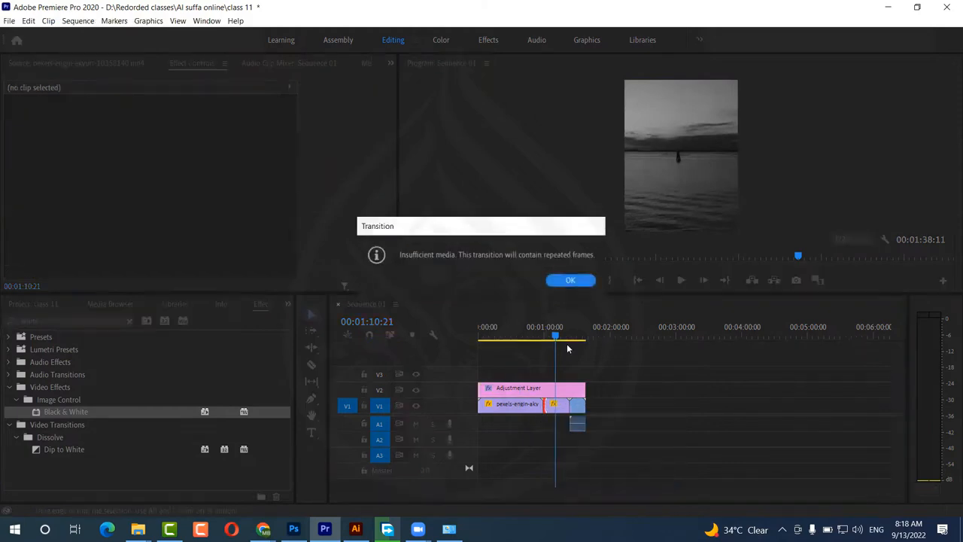
left_click(570, 280)
right_click(572, 407)
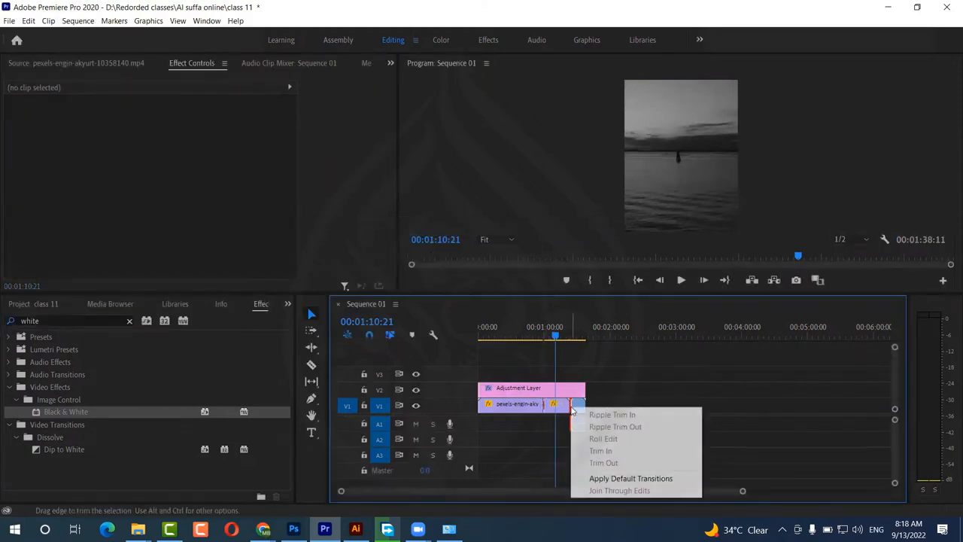
left_click(605, 479)
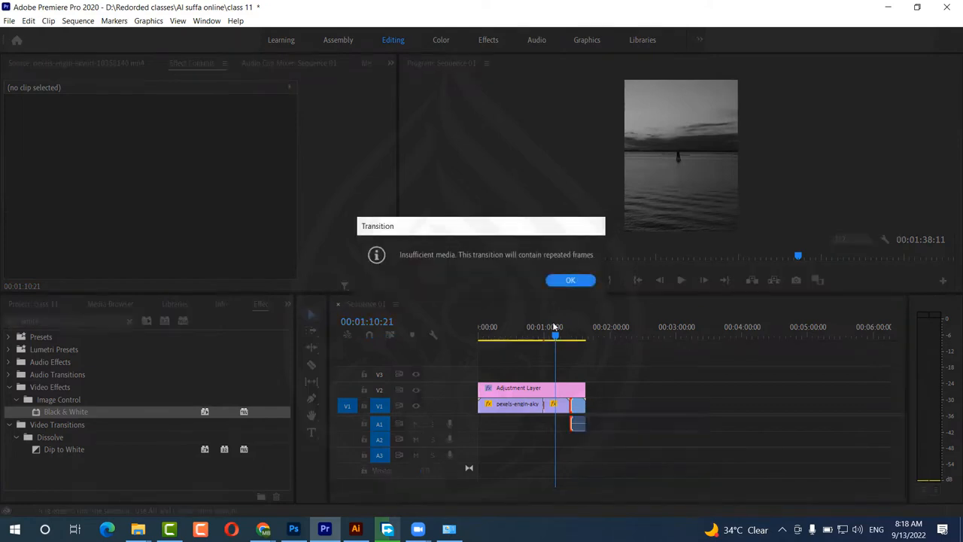
left_click(564, 280)
Step: Play back both transitions on V1, stopping at 00:01:25:00 after the cut to the dusk city clip
left_click_drag(555, 335, 543, 340)
key("space")
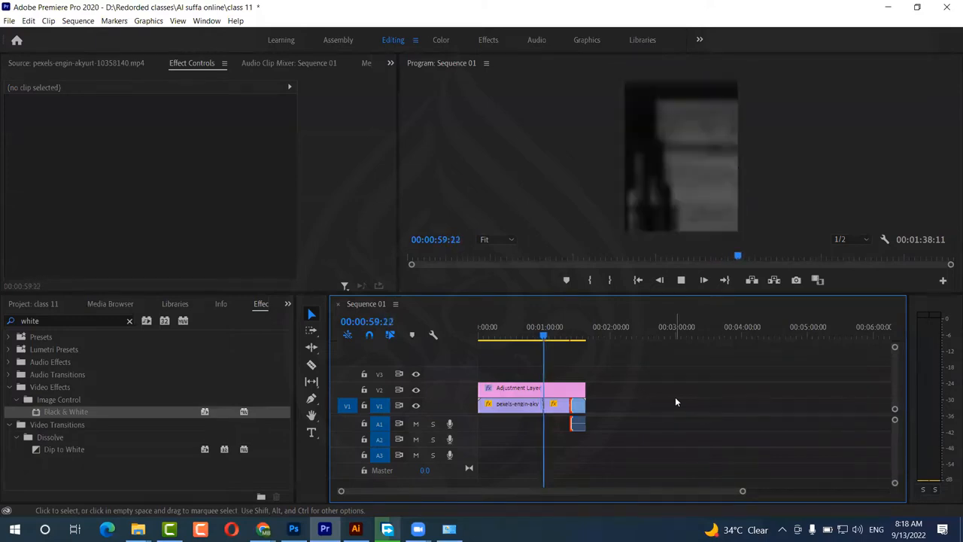
left_click_drag(548, 336, 568, 335)
key("space")
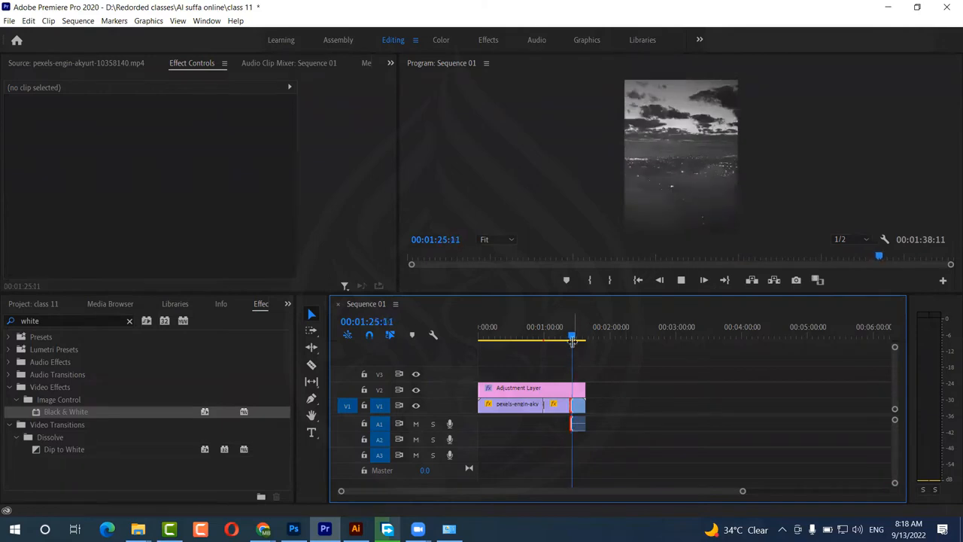
left_click_drag(573, 337, 567, 337)
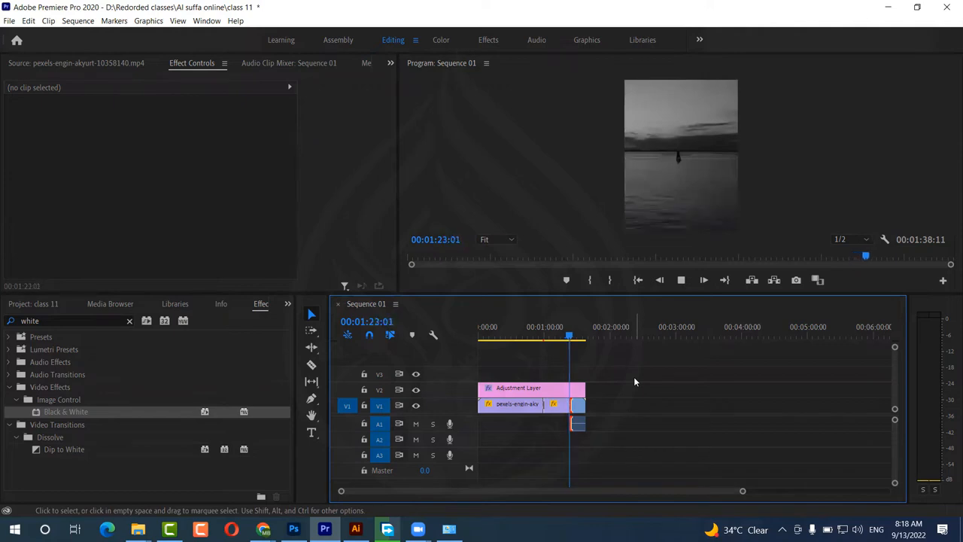
key("space")
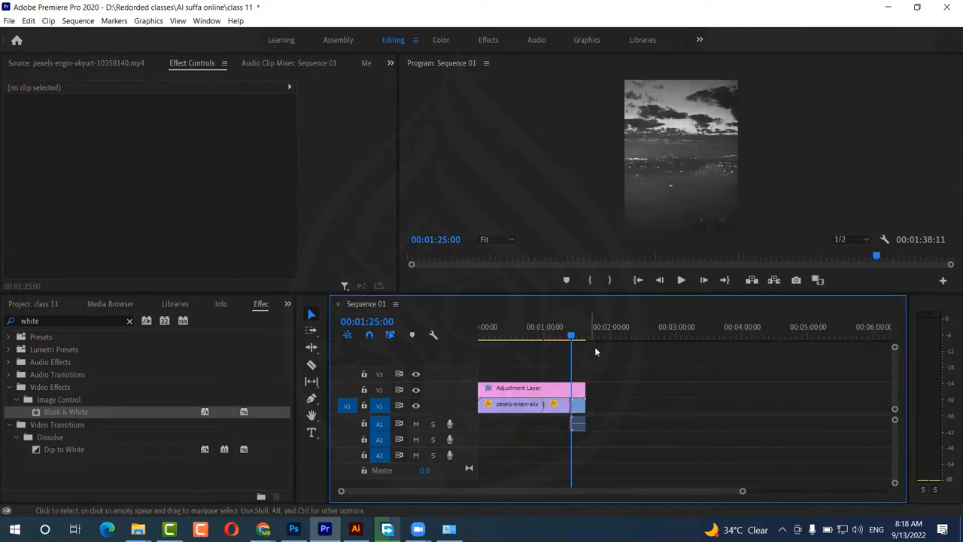
Step: Examine the render bar above the transition between the sunset and dusk city clips up close, marking it with a circle and arrow
key("equal")
key("equal")
key("equal")
key("equal")
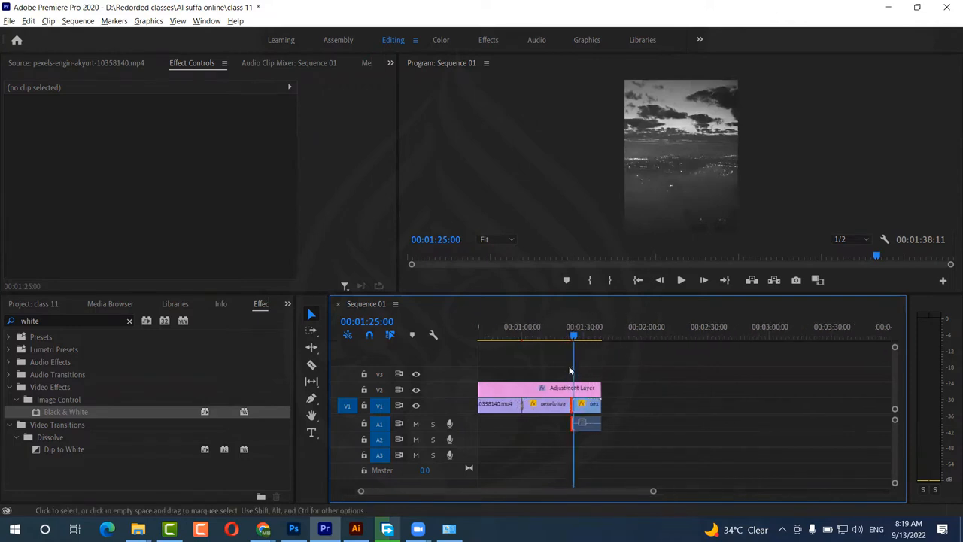
key("equal")
key("equal")
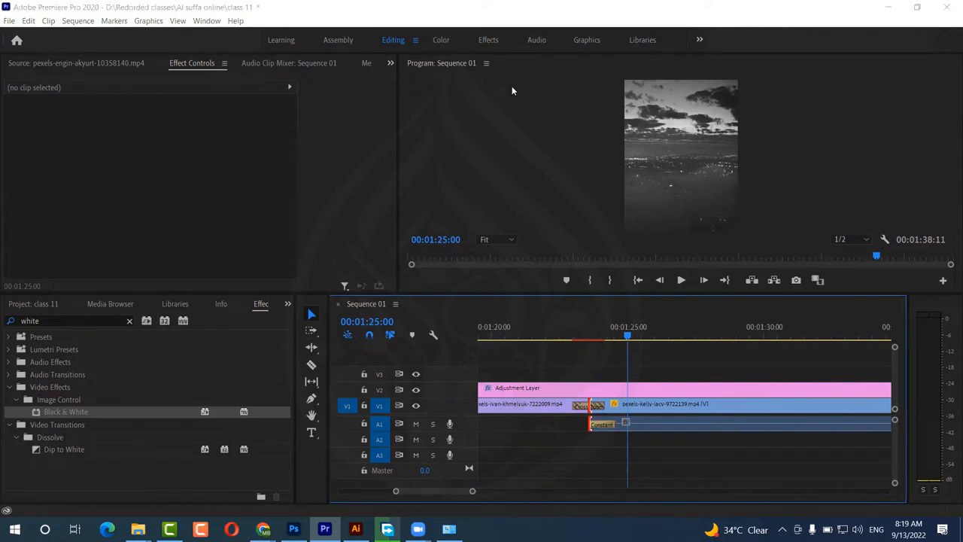
mouse_move(614, 322)
left_mouse_down()
mouse_move(583, 367)
mouse_move(562, 344)
mouse_move(598, 320)
left_mouse_up()
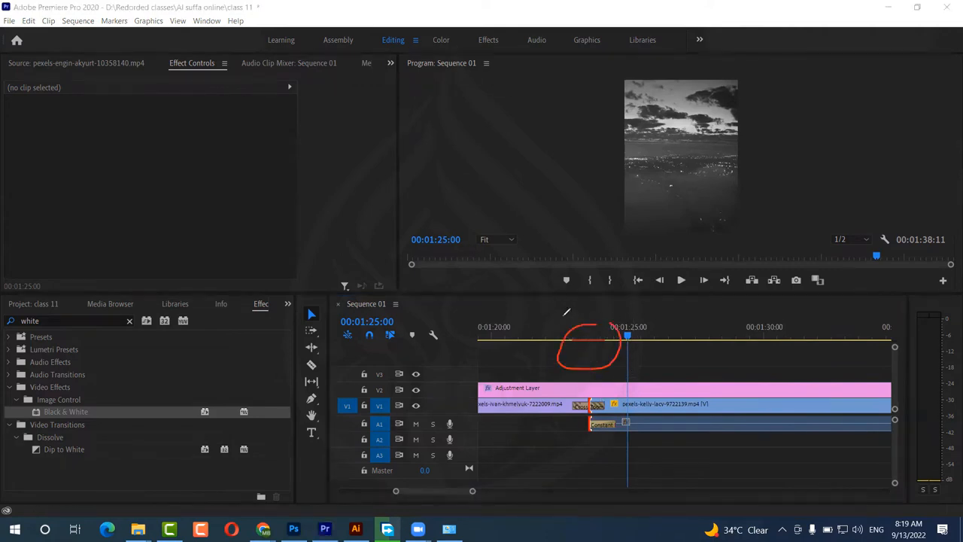
left_click_drag(543, 302, 578, 322)
mouse_move(572, 304)
left_mouse_down()
mouse_move(578, 322)
mouse_move(558, 322)
left_mouse_up()
left_click(570, 198)
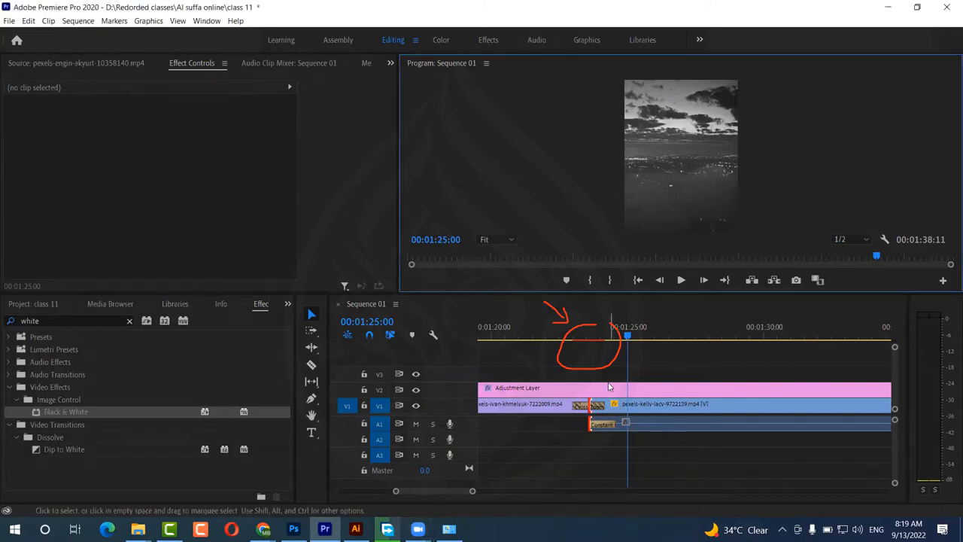
left_click(578, 353)
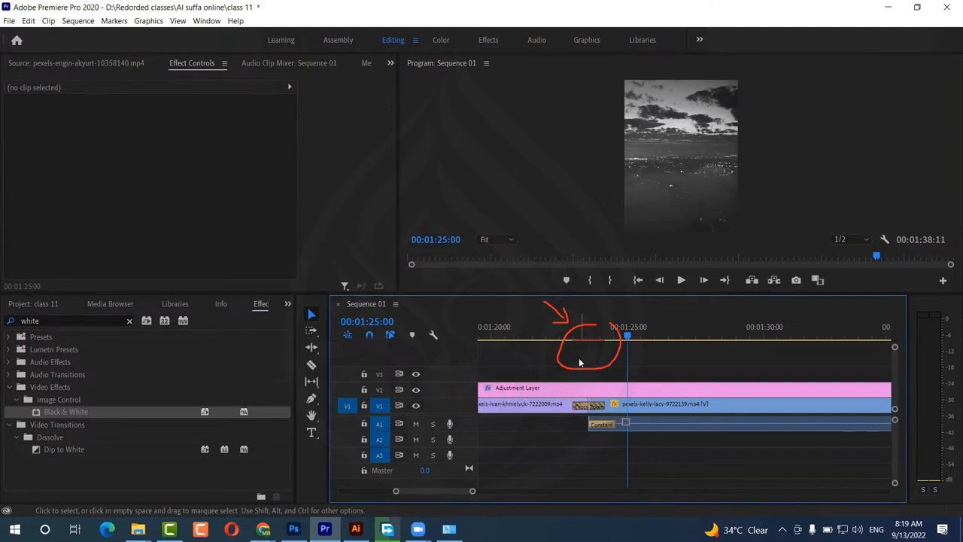
Step: Render the sequence's effects, stop the playback, and move the playhead to 00:00:39:24 to view the render bar over the first transition
key("Return")
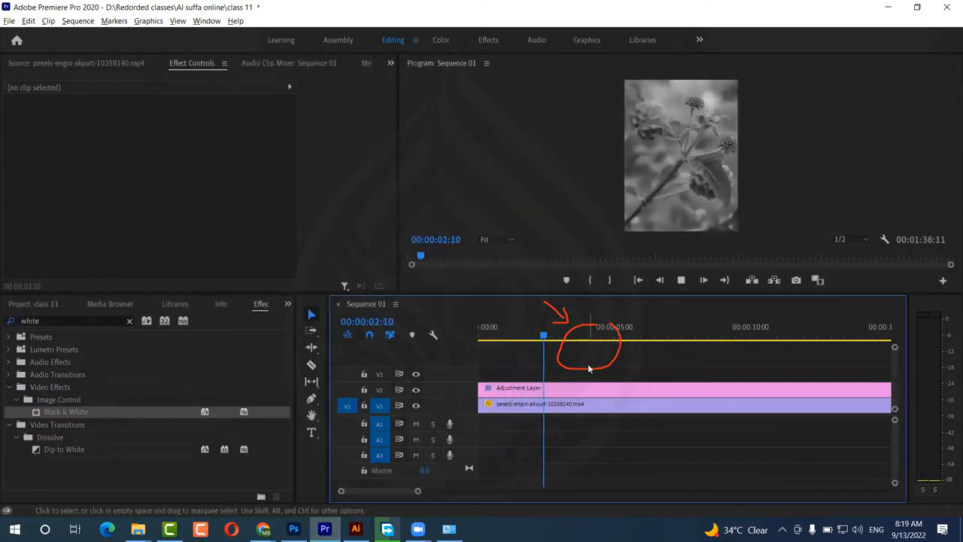
key("minus")
key("minus")
key("minus")
left_click(713, 333)
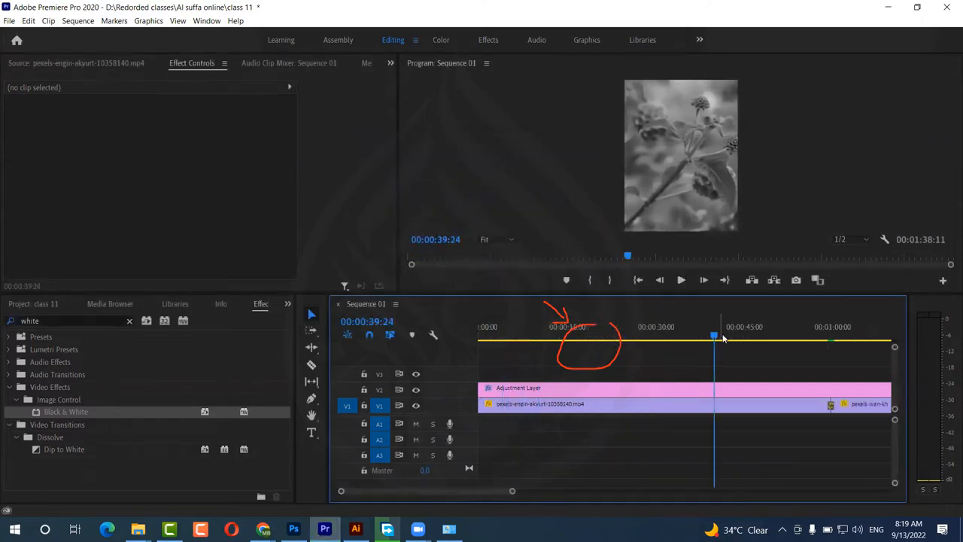
Step: Play back the rendered transition between the flower and sunset clips, stopping at 00:01:00:13
key("space")
key("equal")
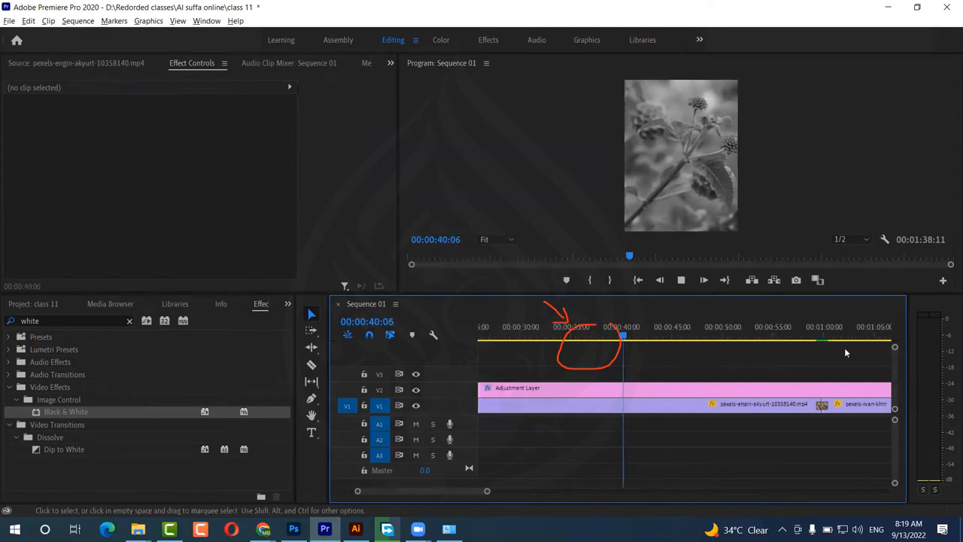
key("space")
left_click_drag(662, 339, 773, 338)
key("equal")
key("equal")
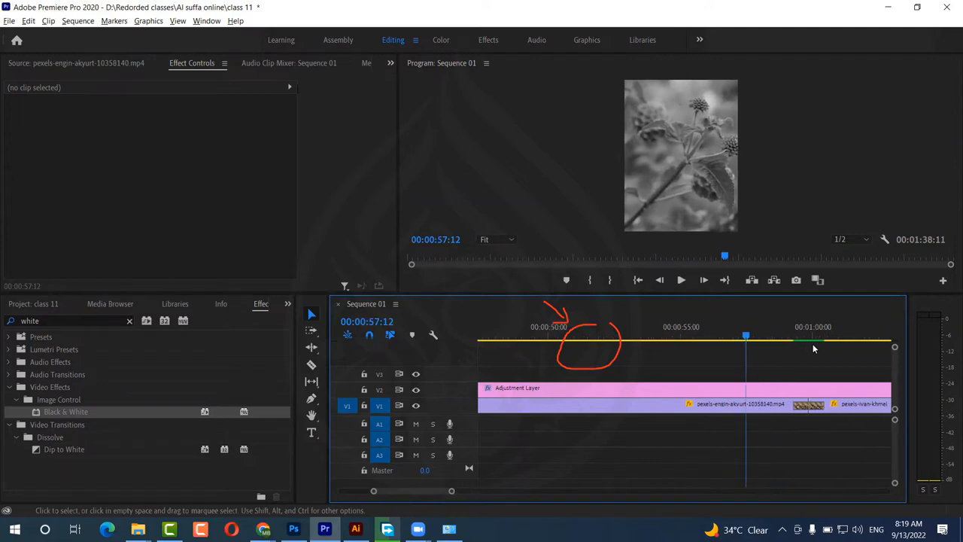
key("space")
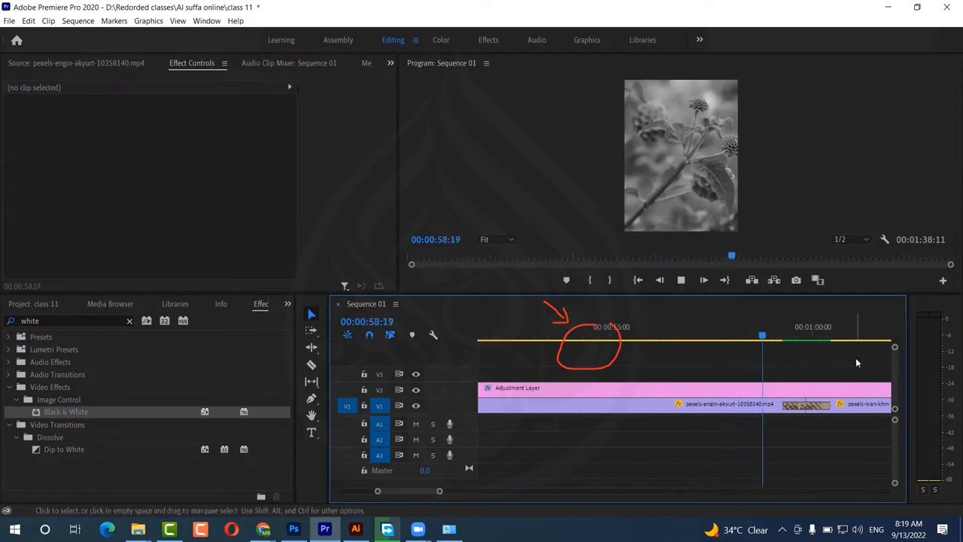
key("space")
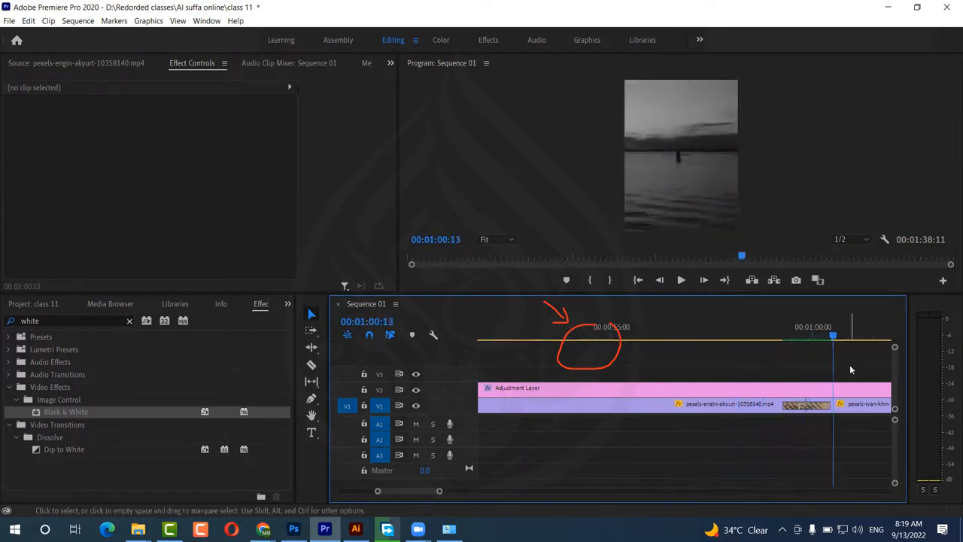
Step: Play back the rendered transition between the sunset and dusk city clips from 00:01:19:17, stopping at 00:01:25:04
scroll(851, 364, "down", 3)
scroll(852, 364, "down", 6)
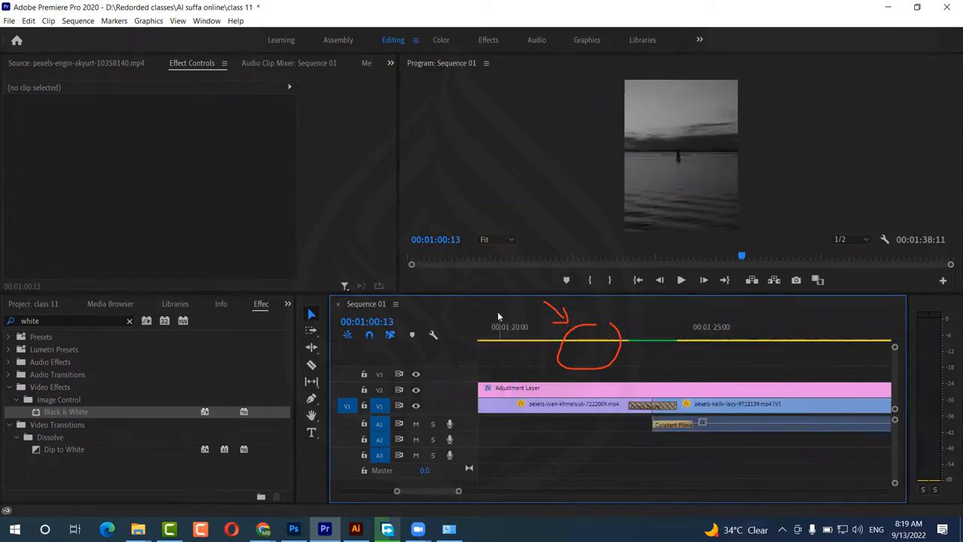
left_click(496, 331)
key("space")
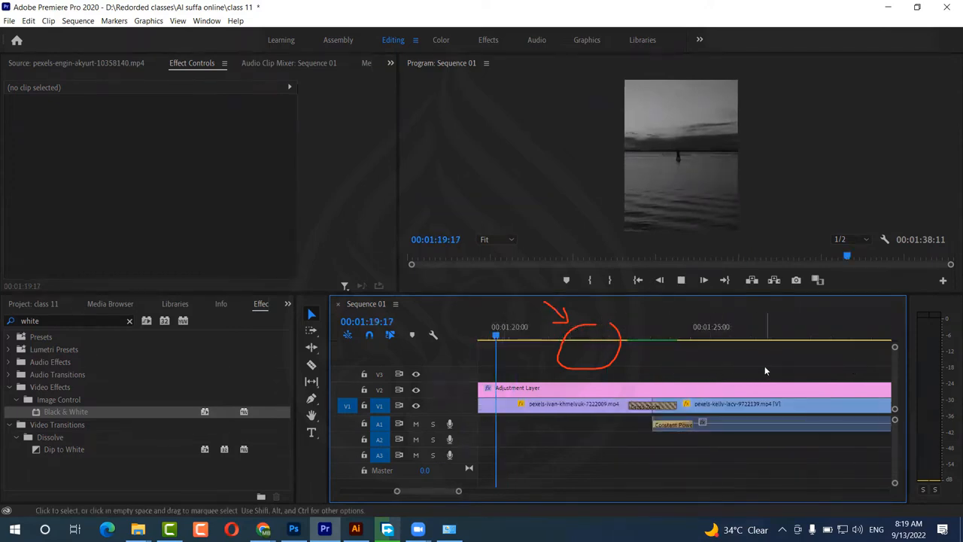
scroll(765, 366, "up", 3)
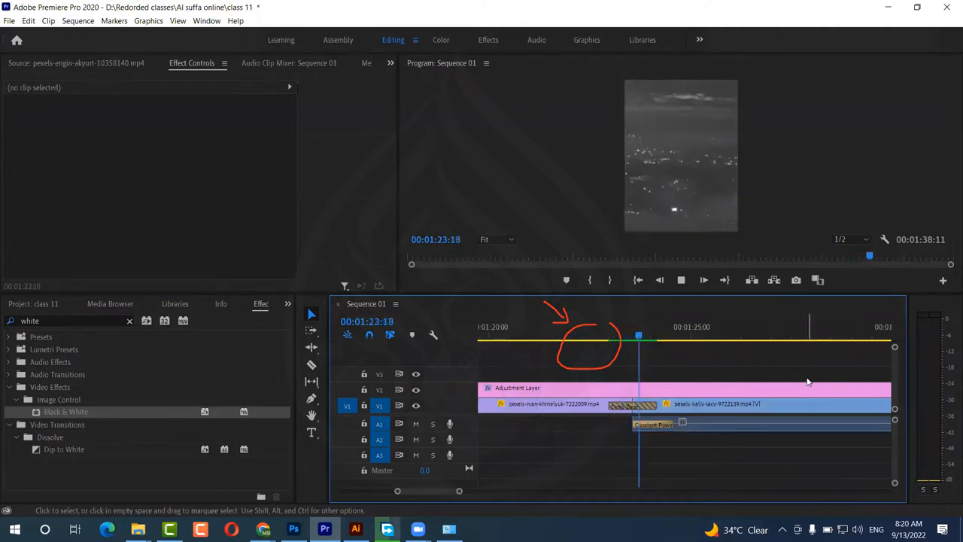
key("space")
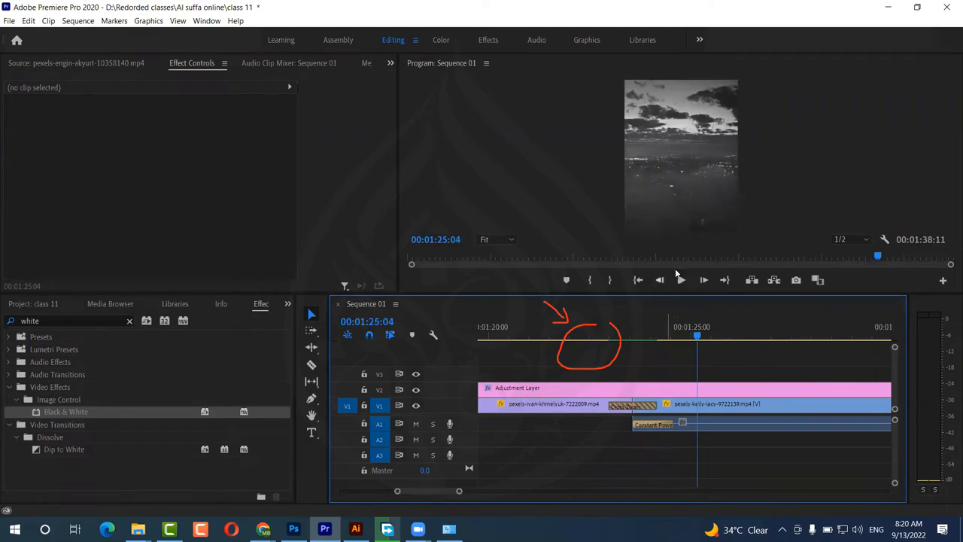
Step: Clear the drawn circle and arrow, and move the playhead to 00:01:23:06 within the transition into the dusk city clip
left_click(563, 178)
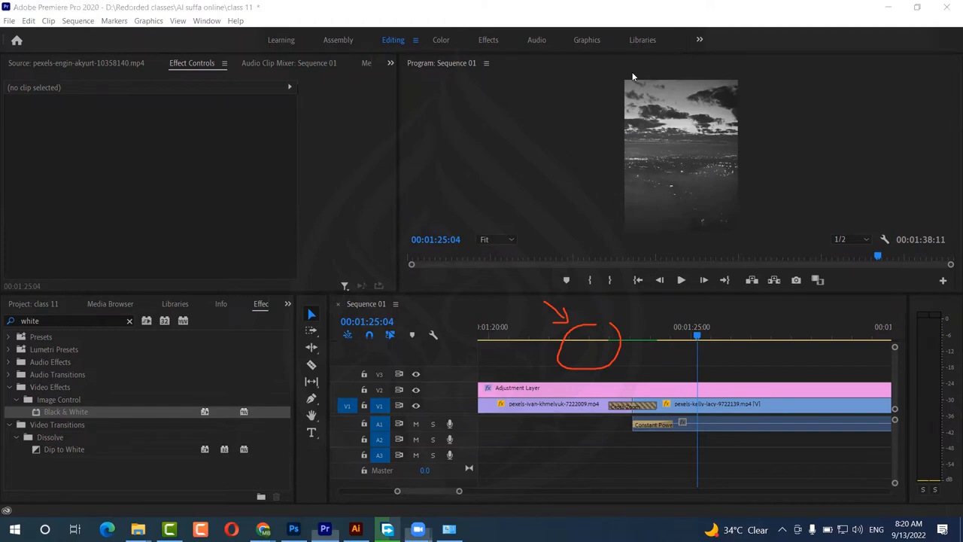
left_click(734, 18)
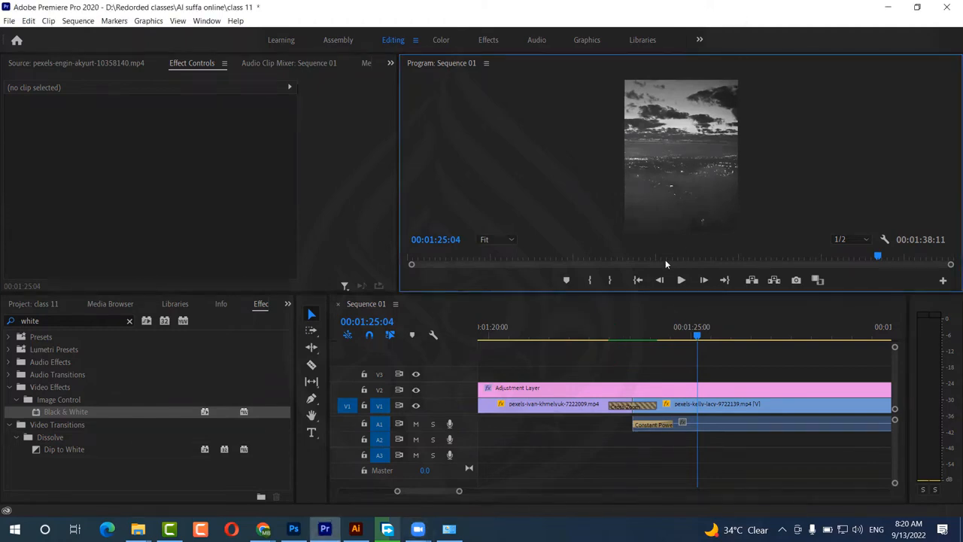
left_click_drag(696, 336, 620, 343)
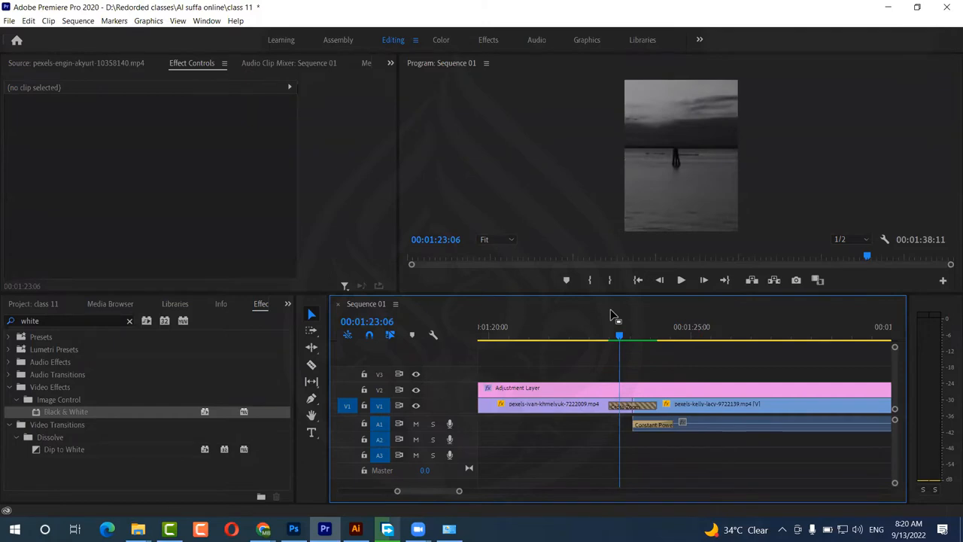
left_click(312, 366)
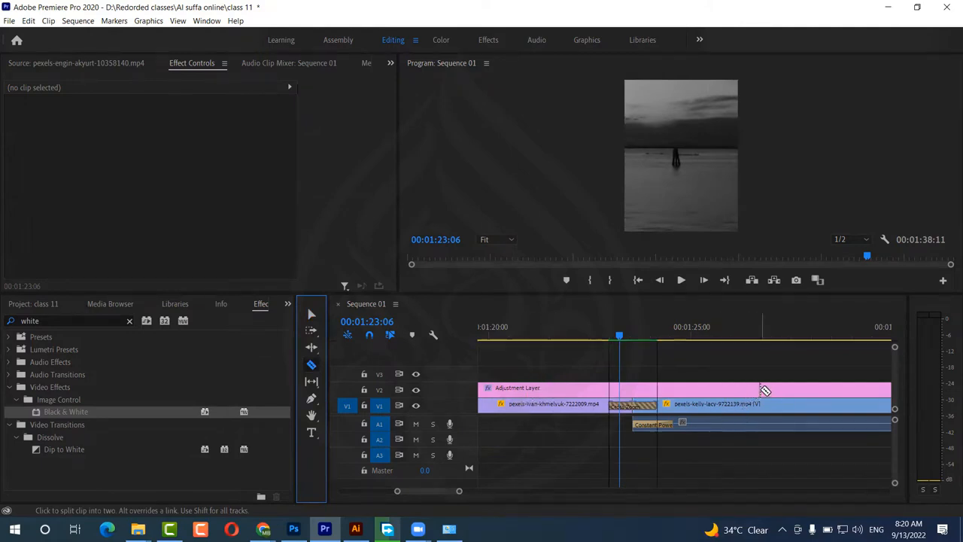
key("shift")
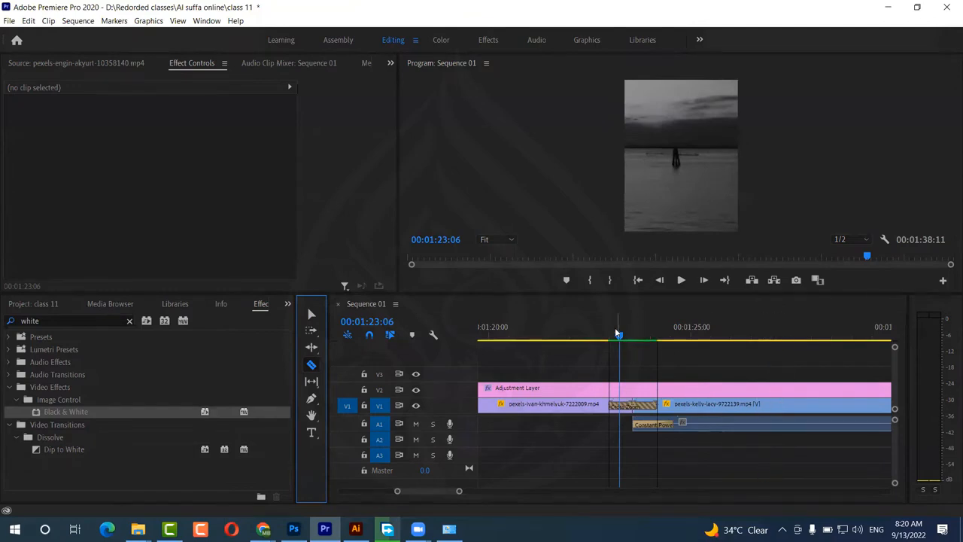
left_click(312, 314)
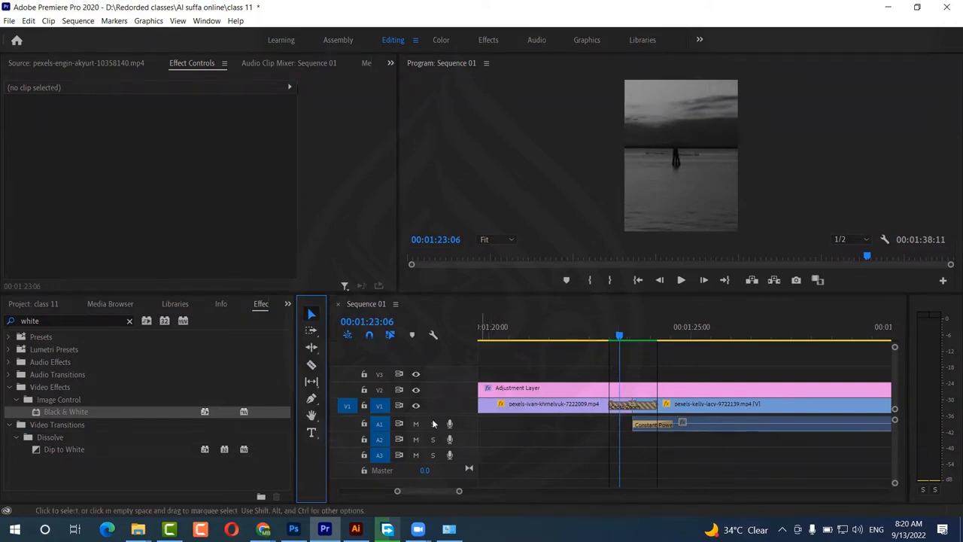
Step: Add the text BLACK AND WHITE on three lines over the frame at 00:01:23:06 and expand its text properties
left_click(312, 434)
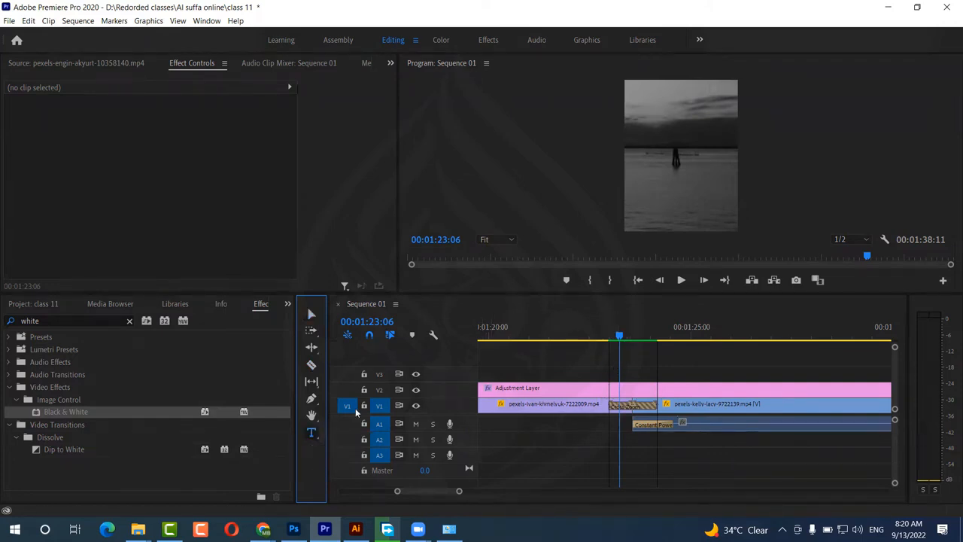
left_click(653, 134)
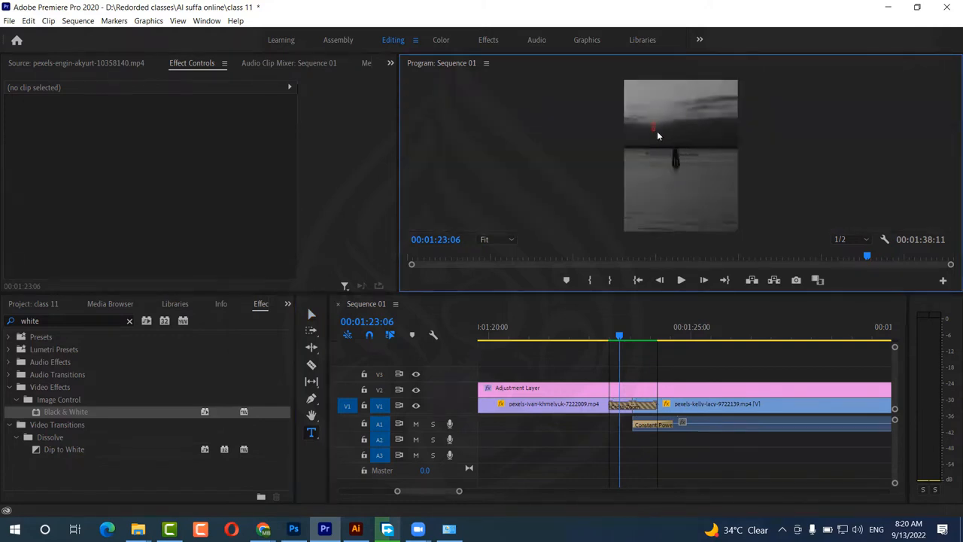
left_click(657, 135)
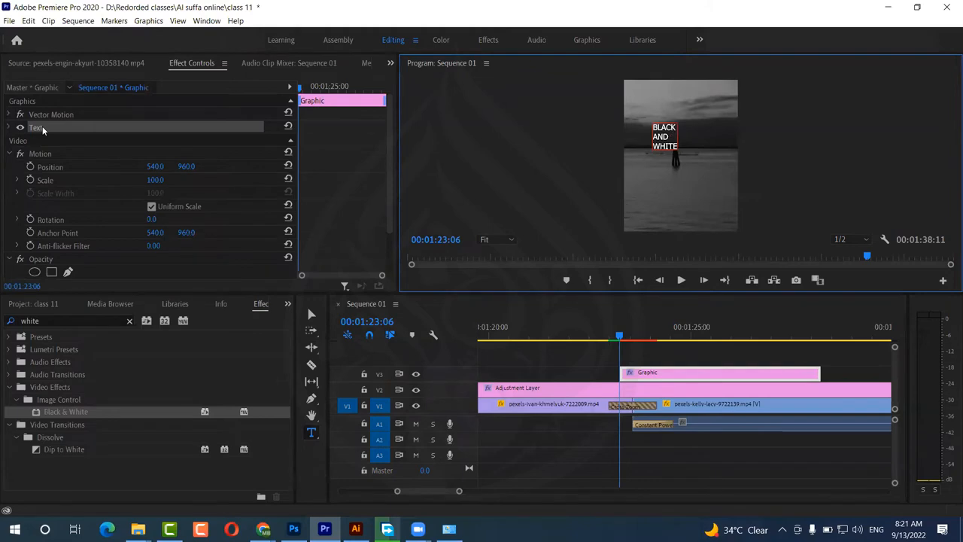
left_click(11, 127)
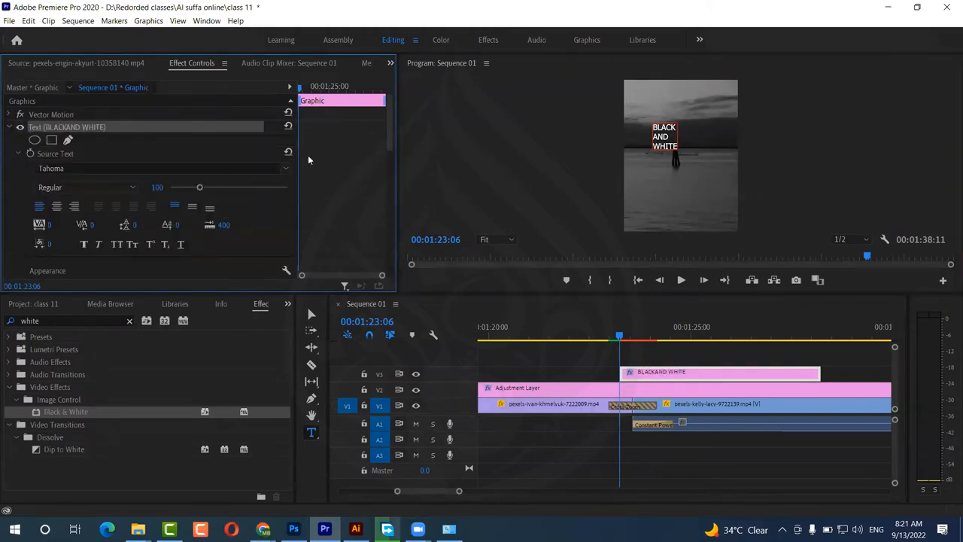
Step: Try twice to change the BLACK AND WHITE text to TT Backwards Script Bold, undoing each font change
left_click(78, 168)
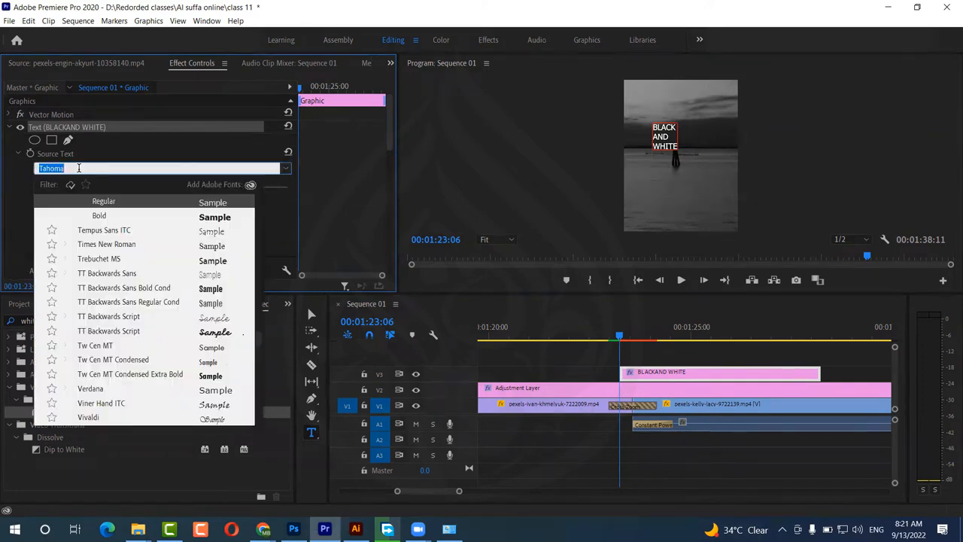
left_click(224, 331)
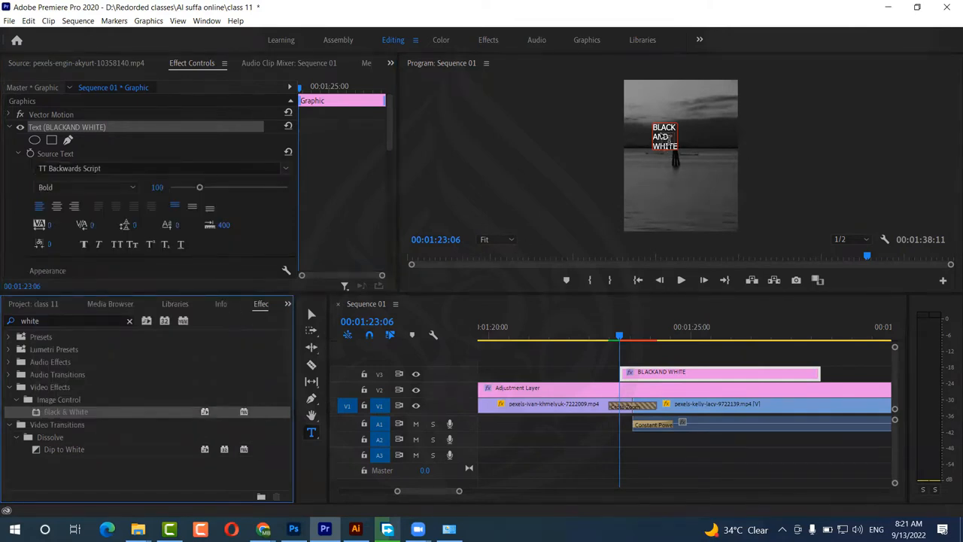
left_click(660, 137)
key("ctrl+z")
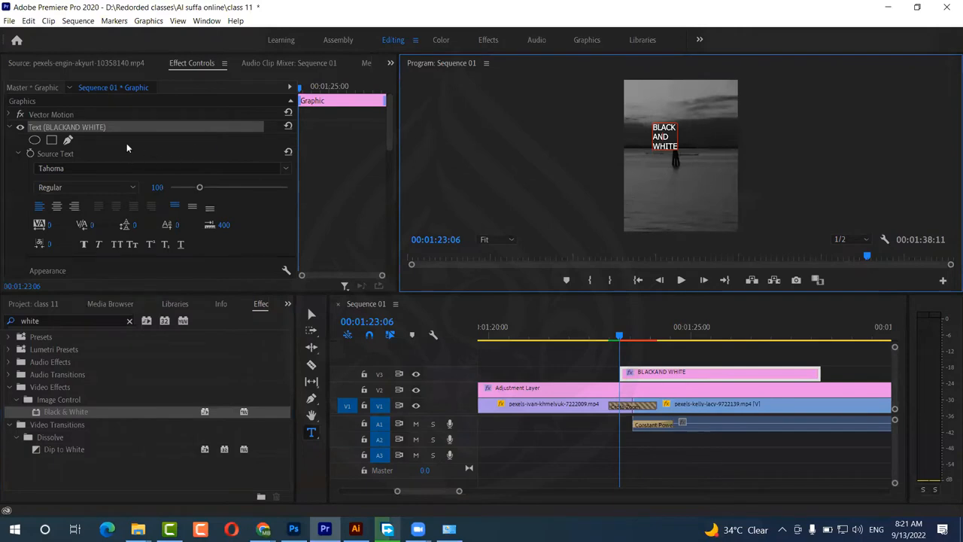
left_click(84, 169)
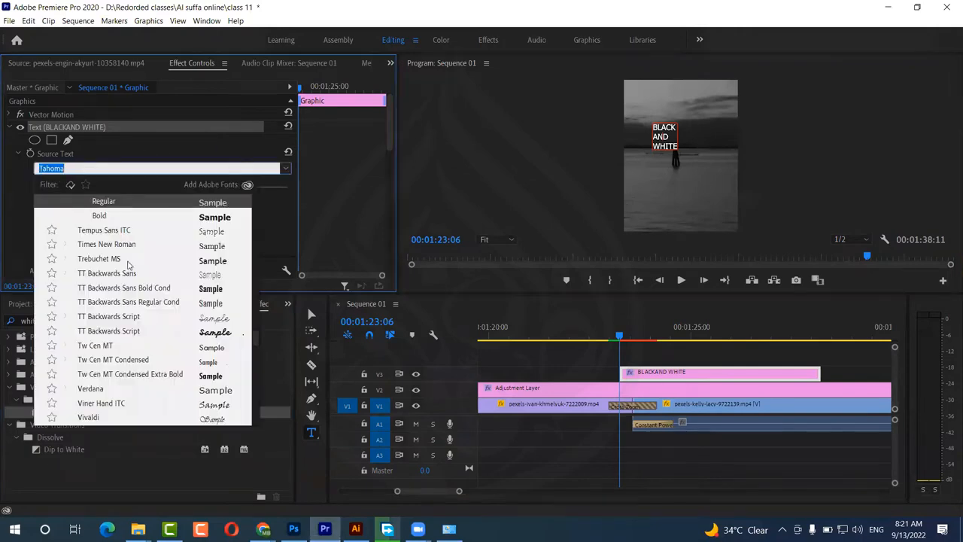
left_click(188, 336)
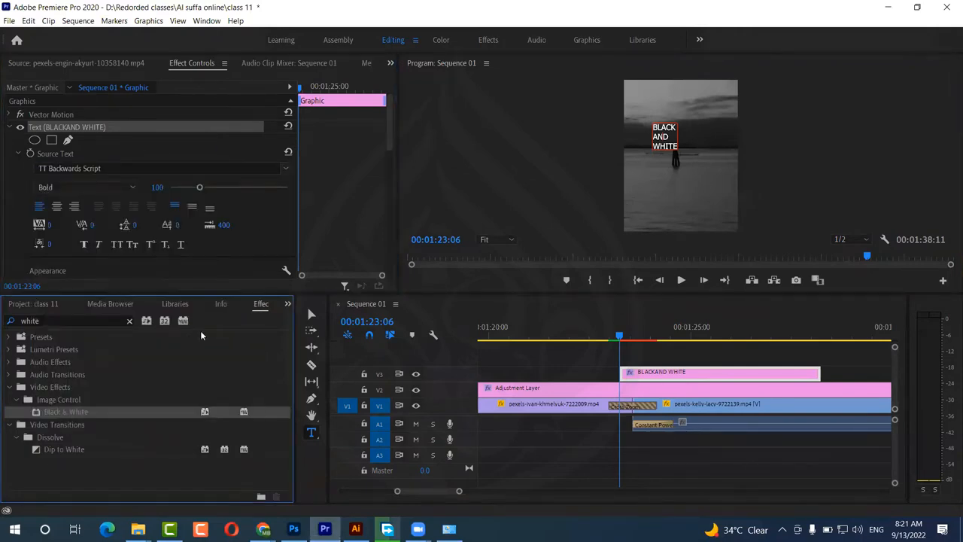
left_click(668, 143)
key("ctrl+z")
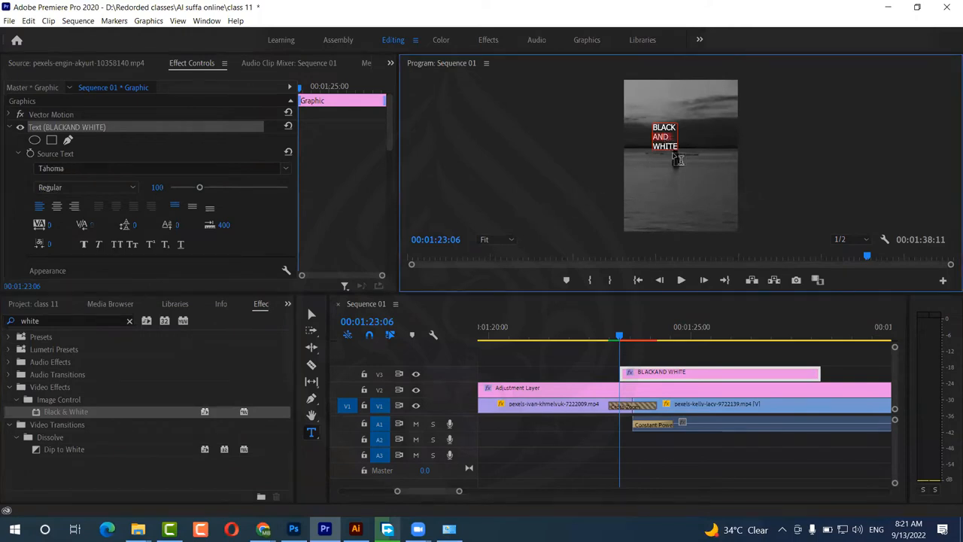
Step: Highlight the whole BLACK AND WHITE text and try it in TT Backwards Script Bold and in Impact
left_click(90, 168)
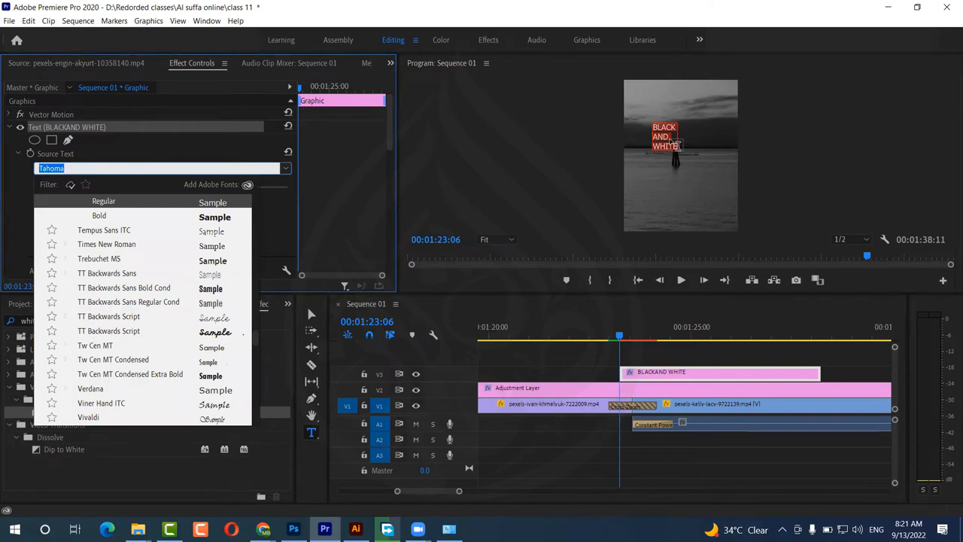
left_click(221, 330)
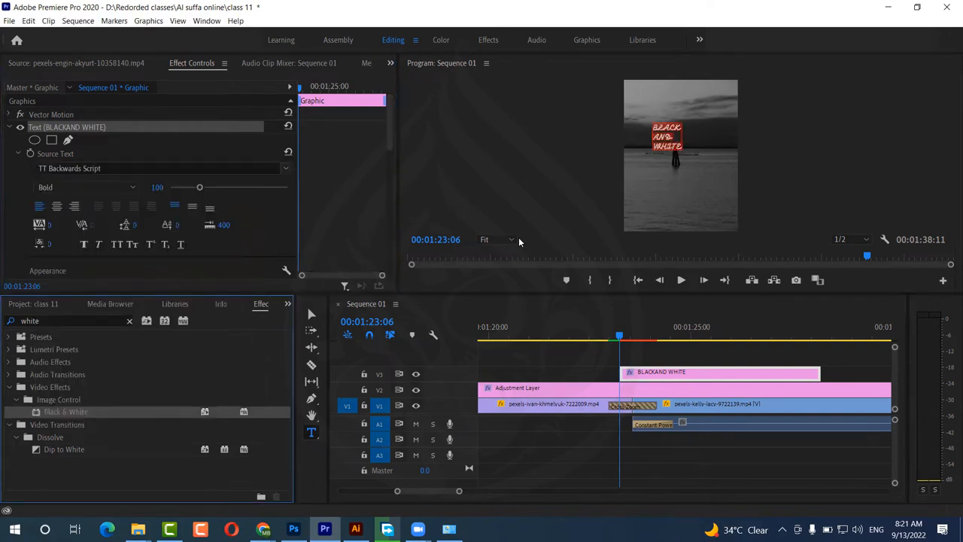
left_click(169, 168)
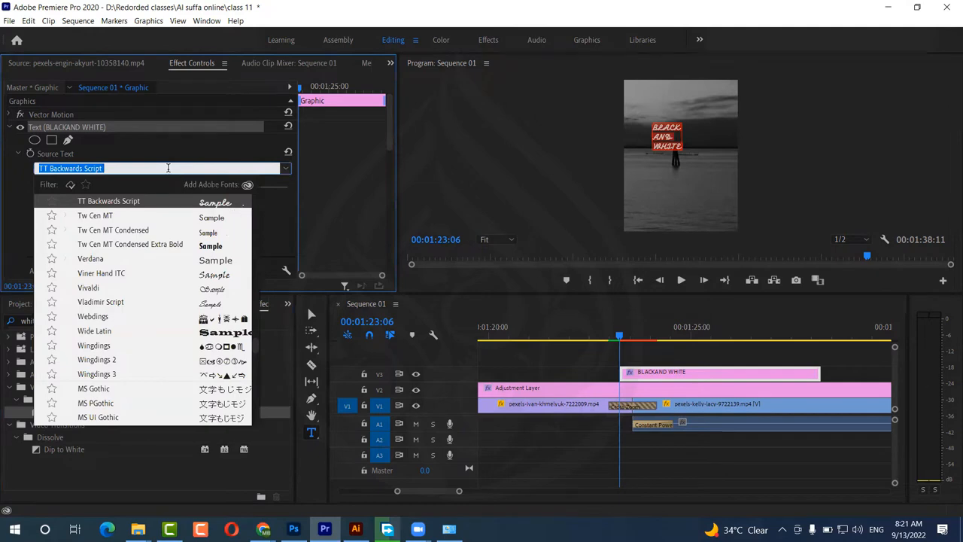
type("impact")
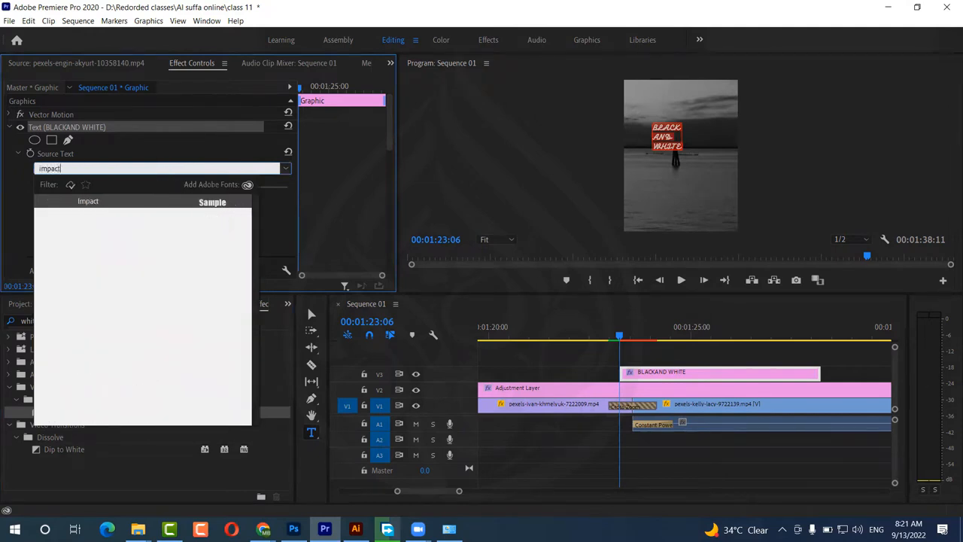
left_click(203, 201)
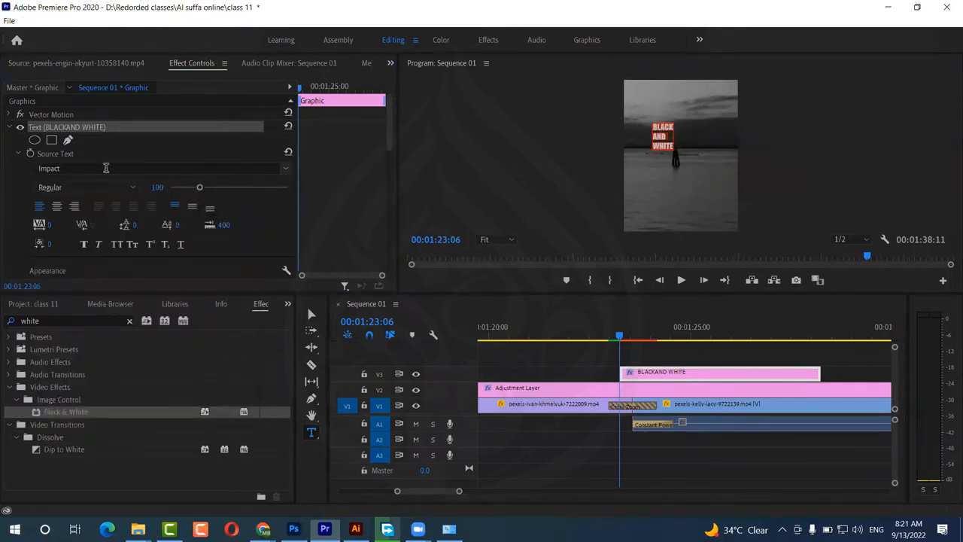
Step: Set the font of the highlighted BLACK AND WHITE text to Arial Black
left_click(105, 167)
type("ar")
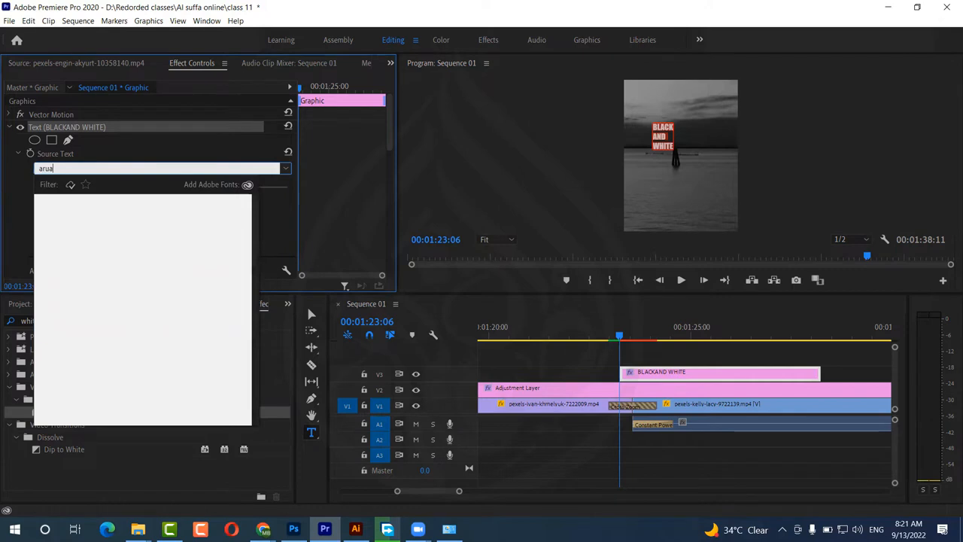
type("ial")
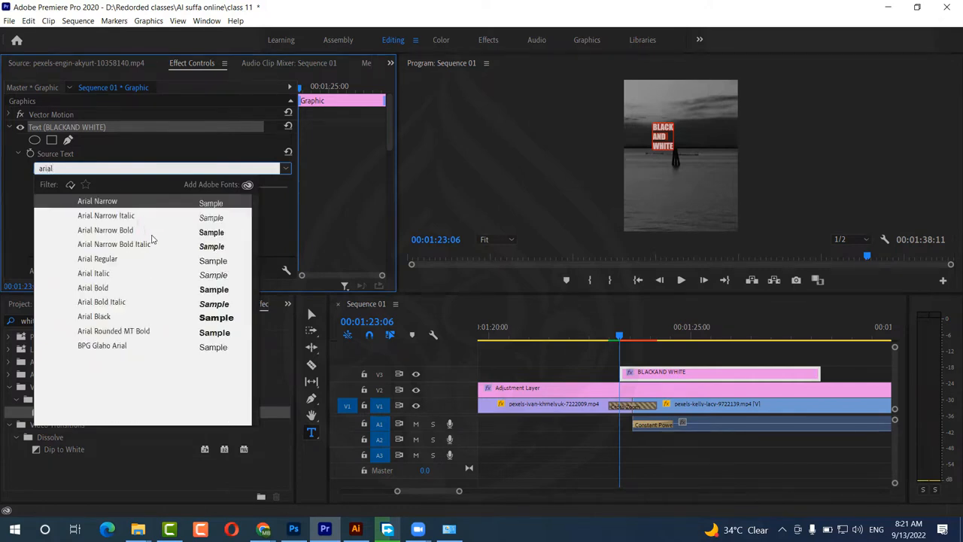
left_click(105, 317)
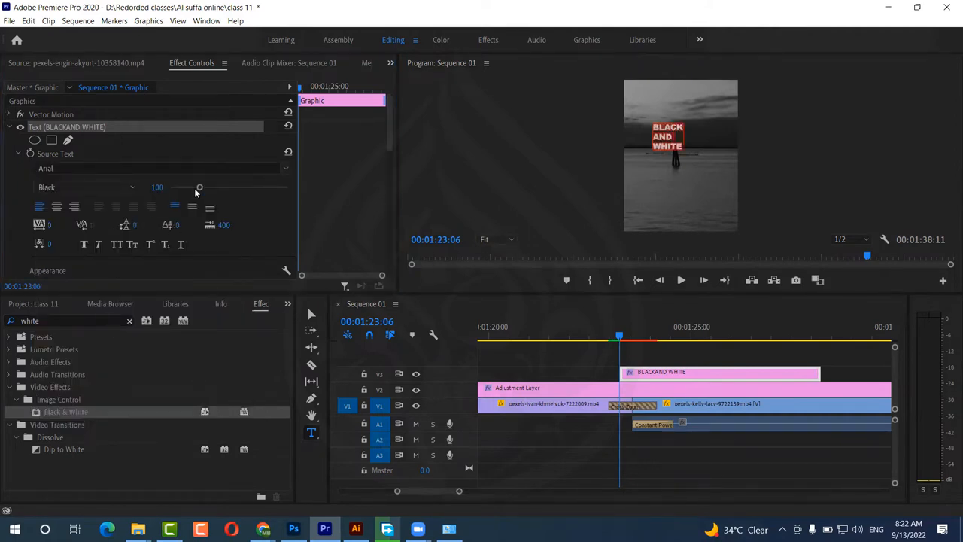
Step: Enlarge the text to font size 215 and centre its alignment both horizontally and vertically
left_click_drag(199, 187, 233, 190)
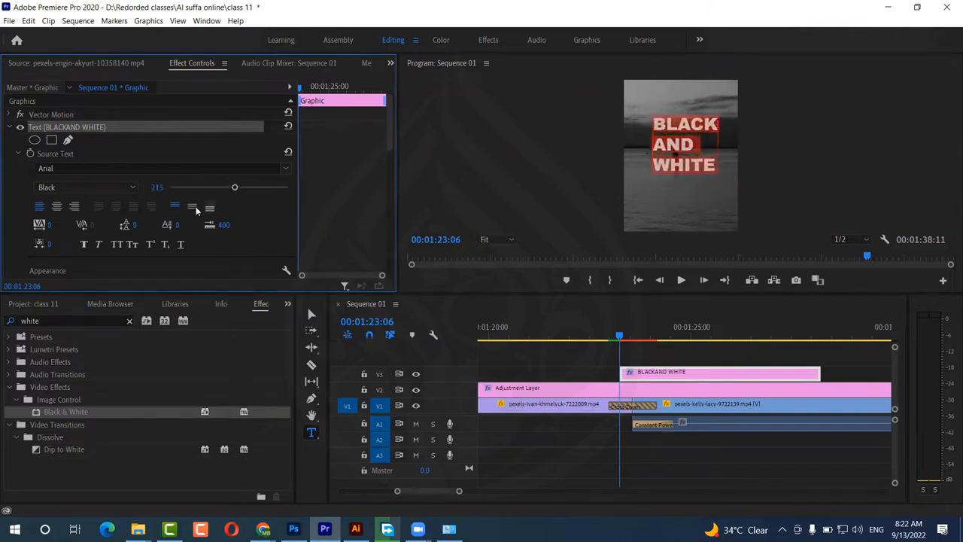
left_click(56, 205)
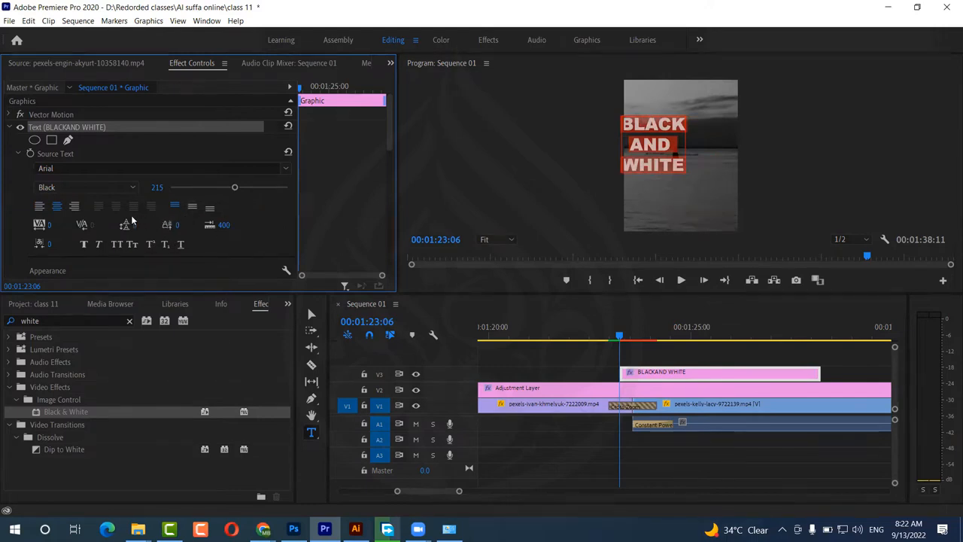
left_click(191, 209)
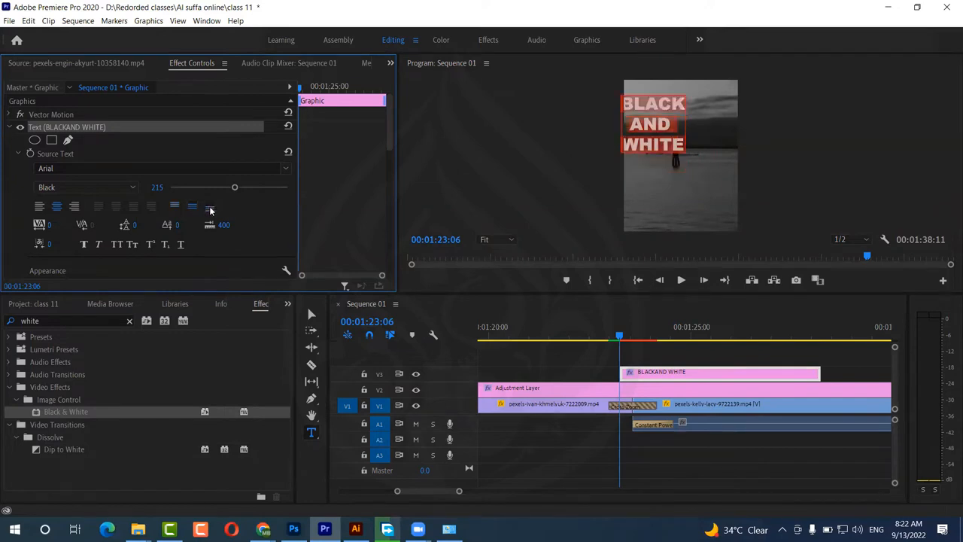
Step: Try bottom vertical alignment on the BLACK AND WHITE text, and set it to top alignment
left_click(209, 209)
left_click(176, 213)
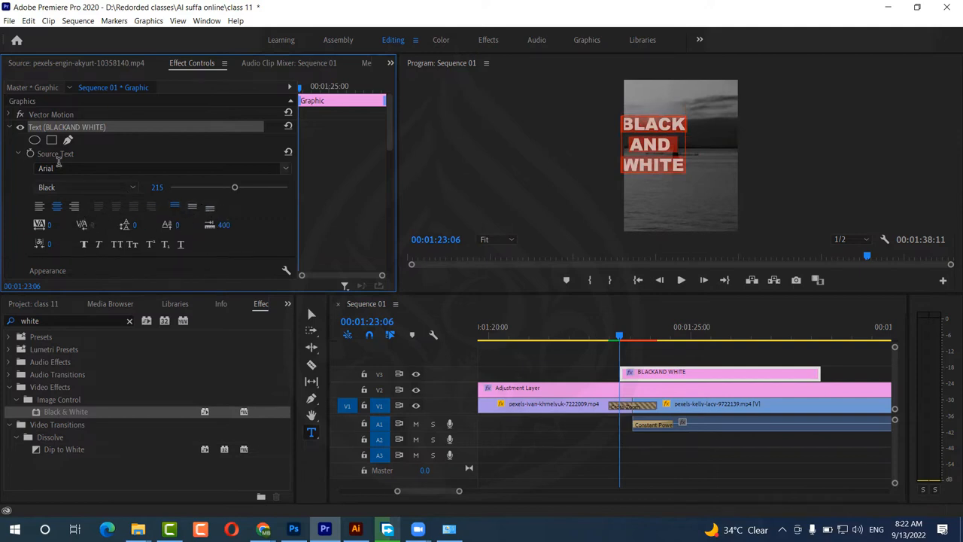
Step: Reposition the title graphic to 762, 1630 and reduce its scale to 85
left_click(9, 127)
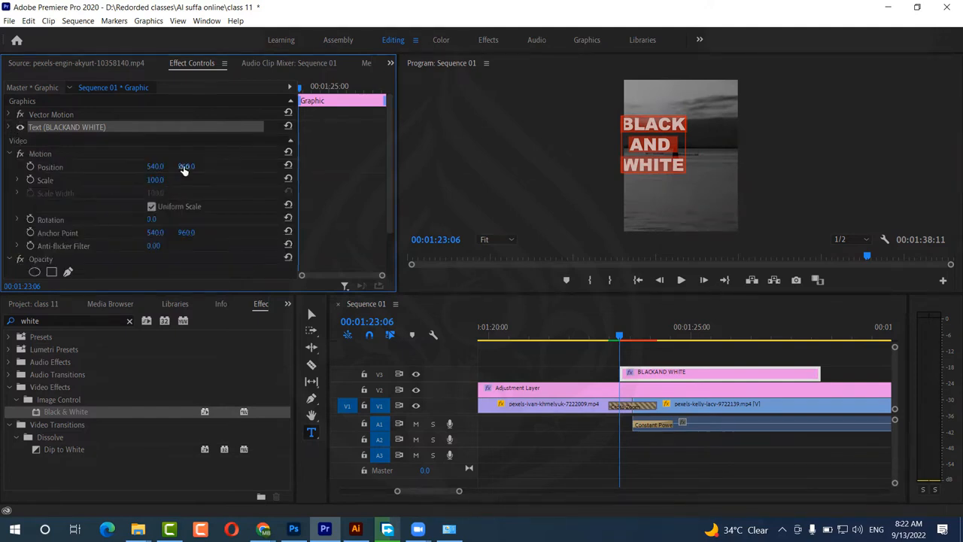
left_click_drag(155, 166, 250, 166)
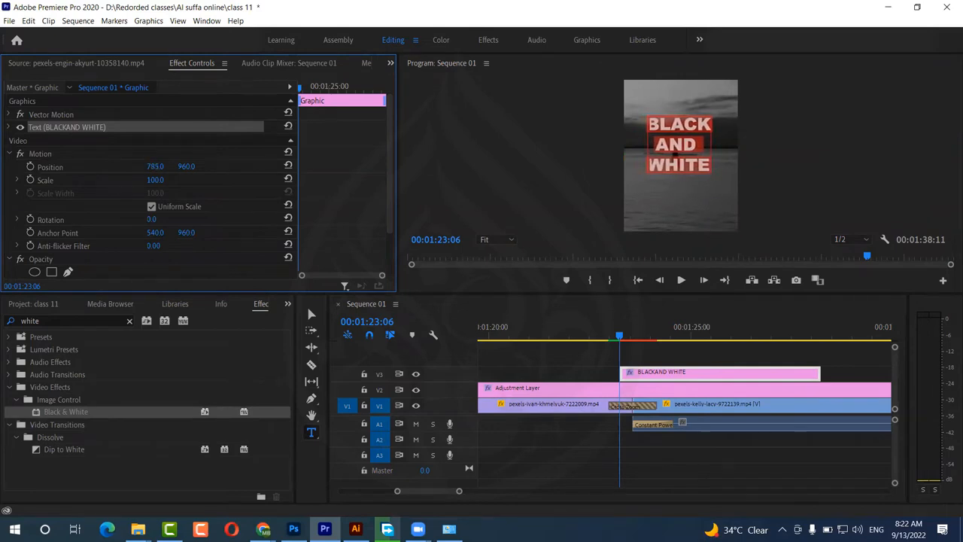
left_click_drag(184, 166, 285, 166)
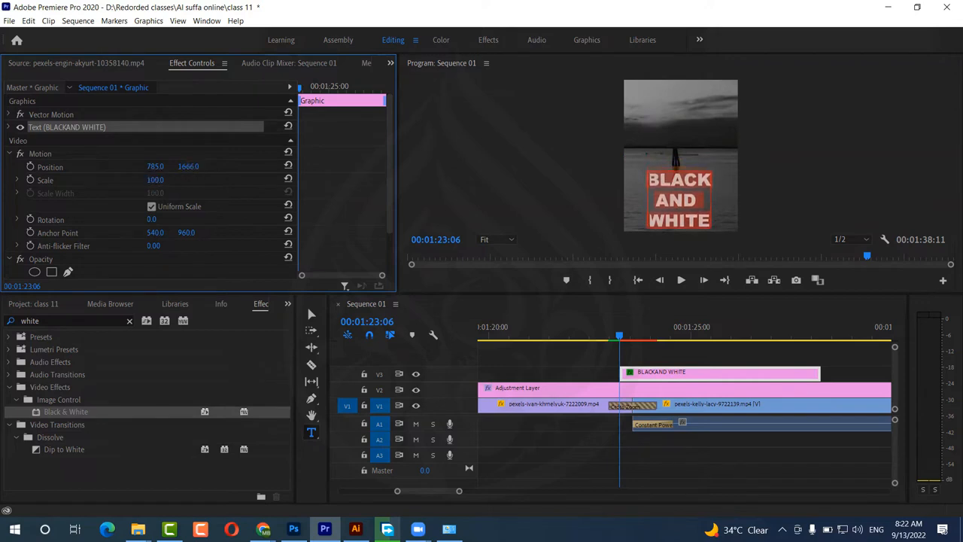
mouse_move(155, 180)
left_mouse_down()
mouse_move(143, 180)
mouse_move(194, 172)
mouse_move(149, 166)
left_mouse_up()
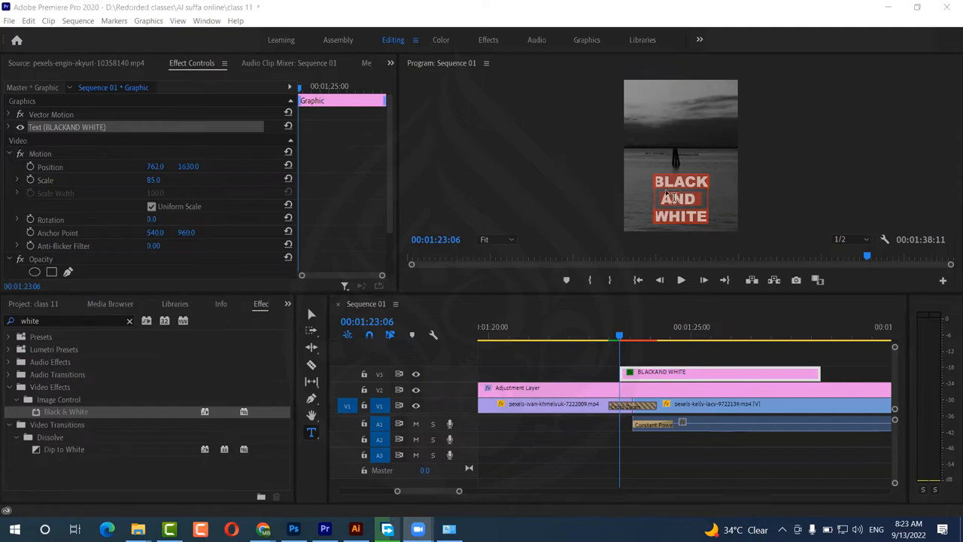
Step: Try a tracking of 609 on the BLACK AND WHITE text and undo it
left_click(10, 129)
scroll(89, 219, "down", 2)
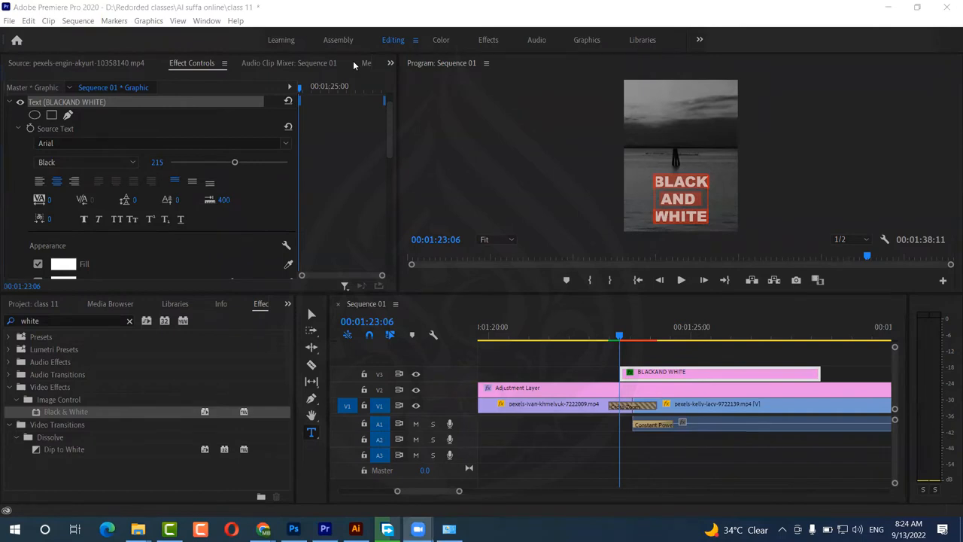
left_click(40, 199)
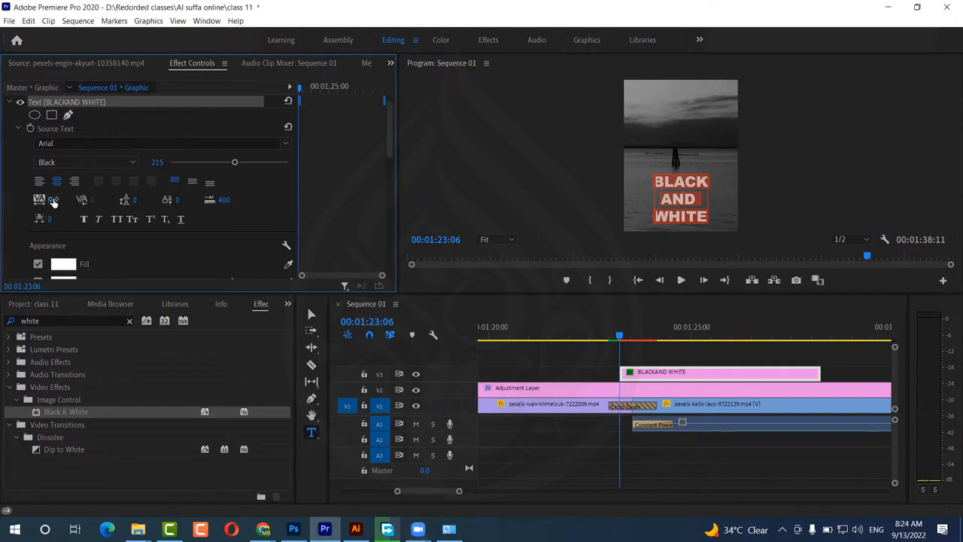
left_click_drag(40, 200, 149, 245)
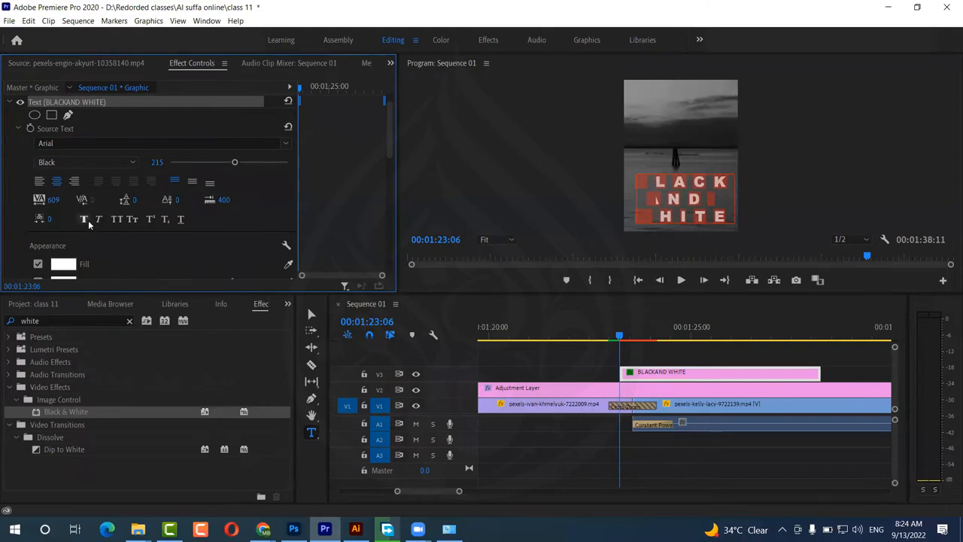
key("ctrl+z")
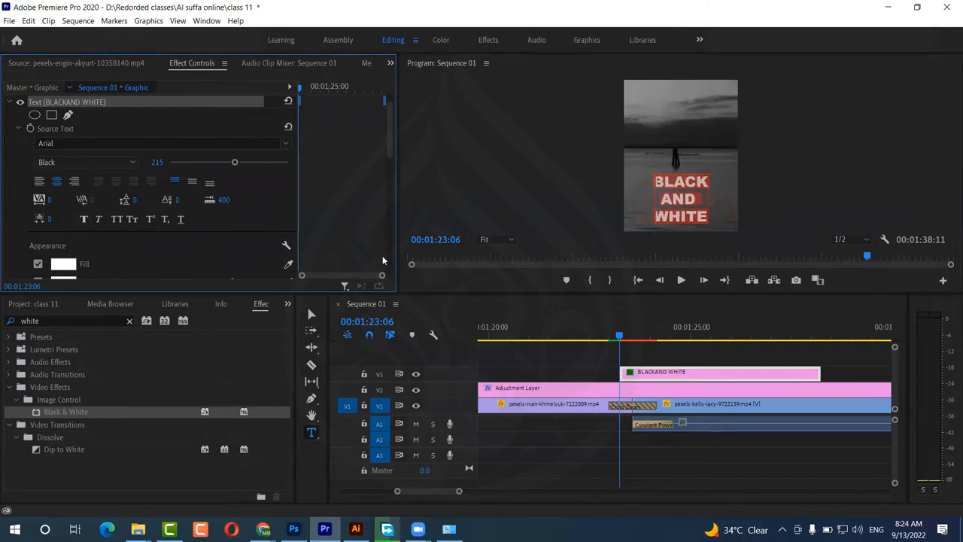
Step: Place the cursor between A and N in AND, try a kerning of 619 there, and undo it
left_click(673, 199)
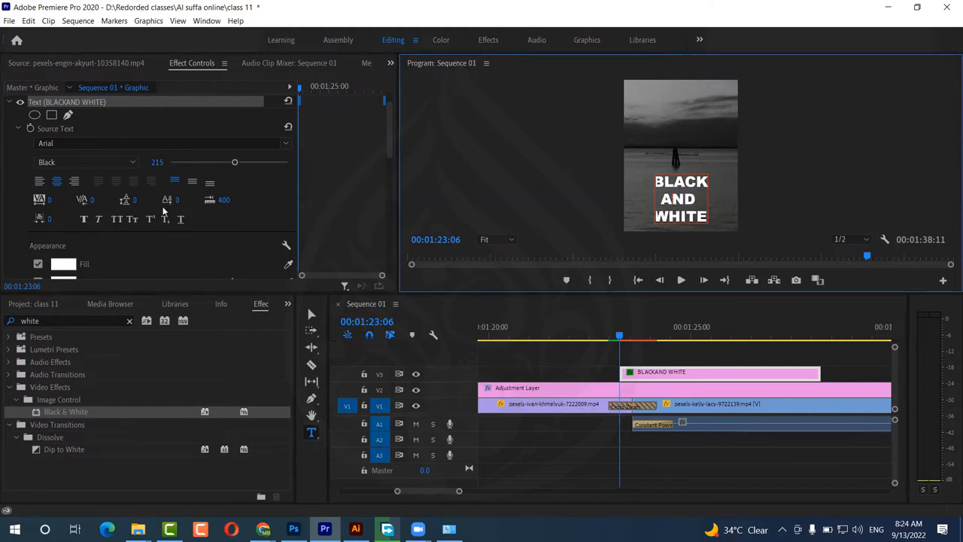
left_click_drag(95, 199, 286, 199)
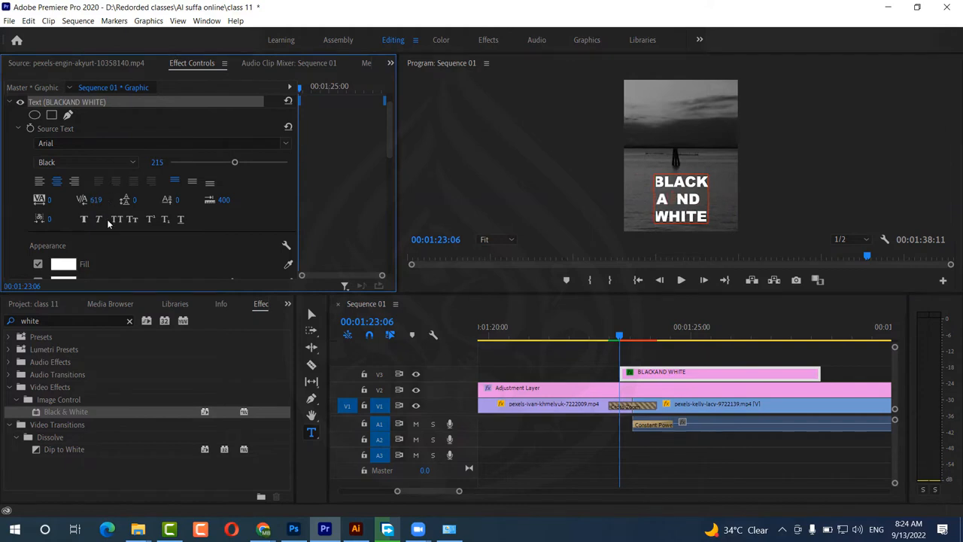
key("ctrl+z")
Step: Highlight the whole BLACK AND WHITE text and increase its leading to 158
double_click(683, 200)
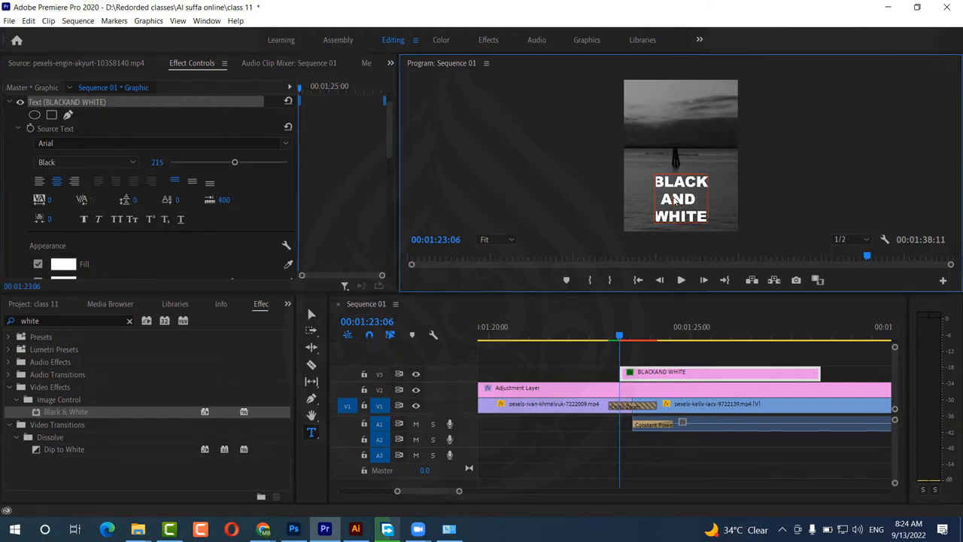
triple_click(685, 202)
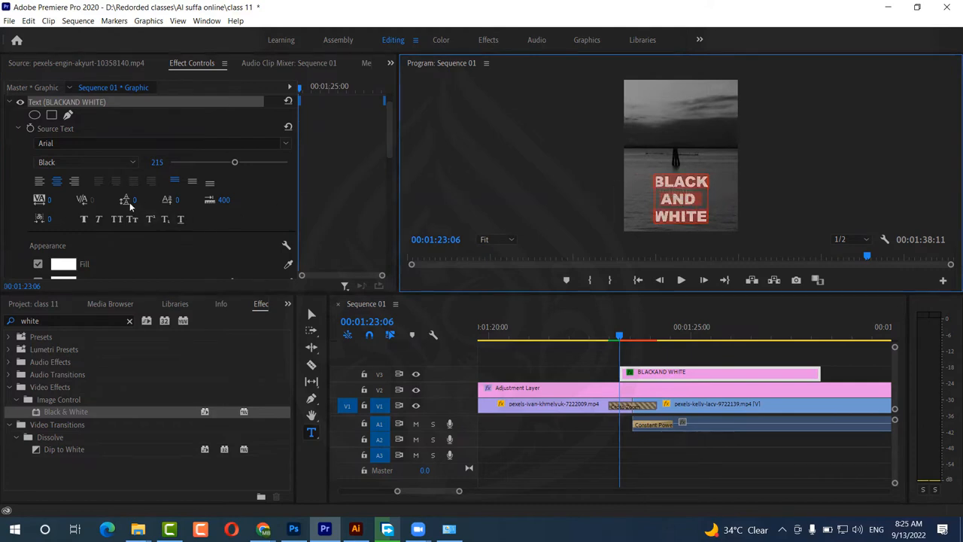
left_click_drag(132, 200, 435, 201)
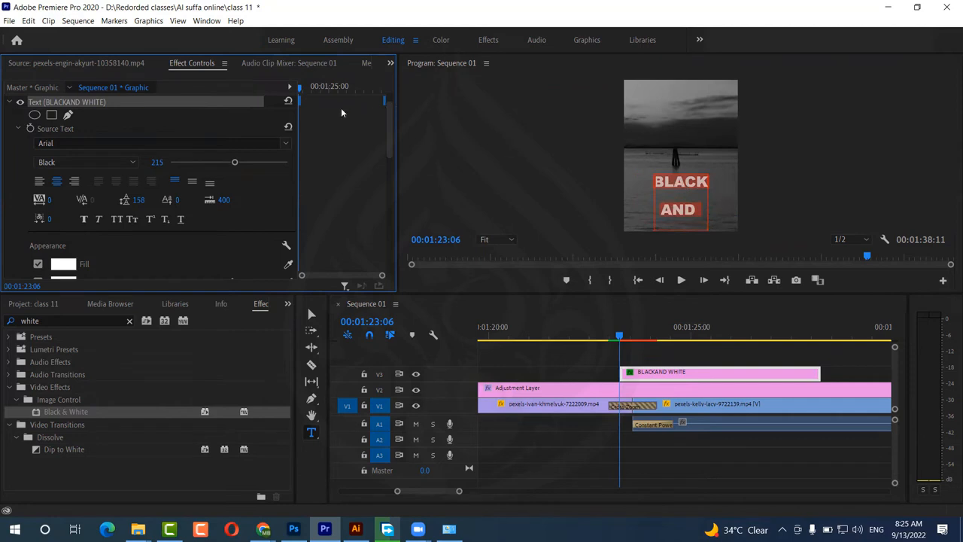
Step: Move the title graphic's vertical position to 1378 under Motion
left_click(20, 131)
left_click(12, 103)
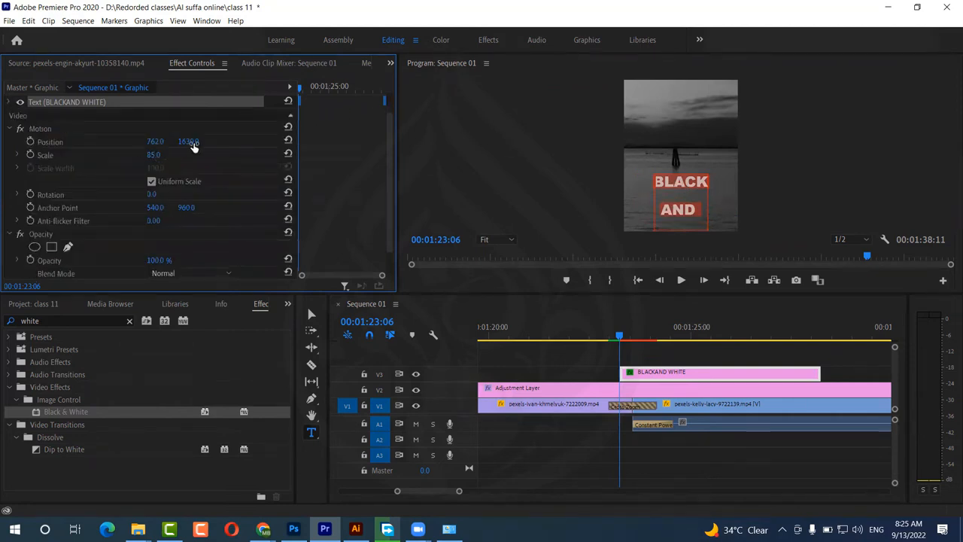
left_click_drag(183, 142, 254, 142)
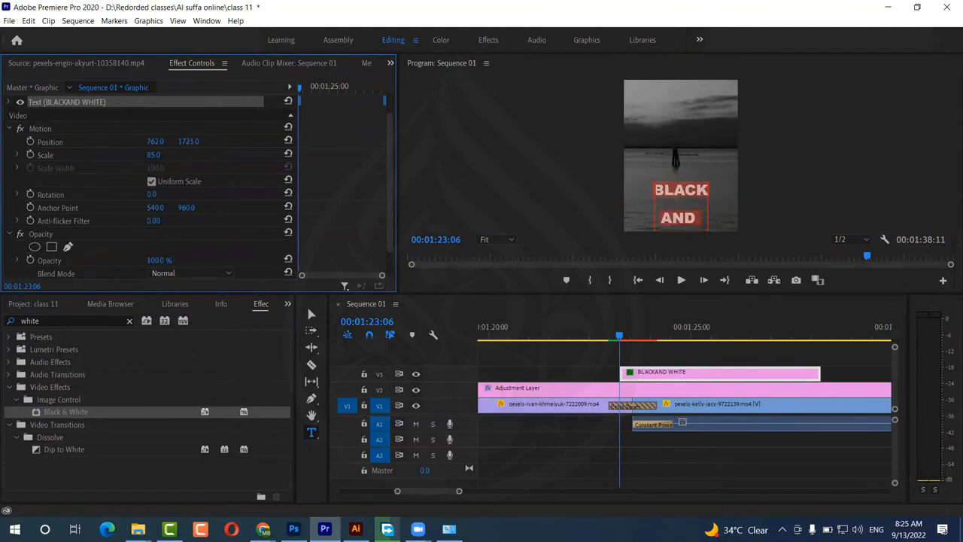
left_click_drag(188, 141, 34, 142)
left_click_drag(188, 141, 9, 141)
mouse_move(188, 141)
left_mouse_down()
mouse_move(227, 142)
mouse_move(190, 142)
left_mouse_up()
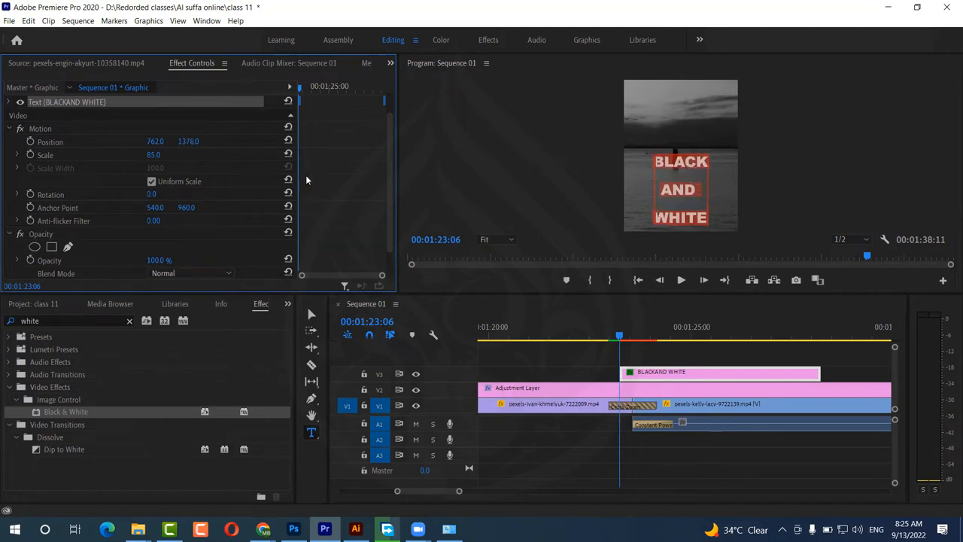
Step: Reset the leading of the BLACK AND WHITE text to 0
scroll(10, 130, "up", 1)
left_click(10, 128)
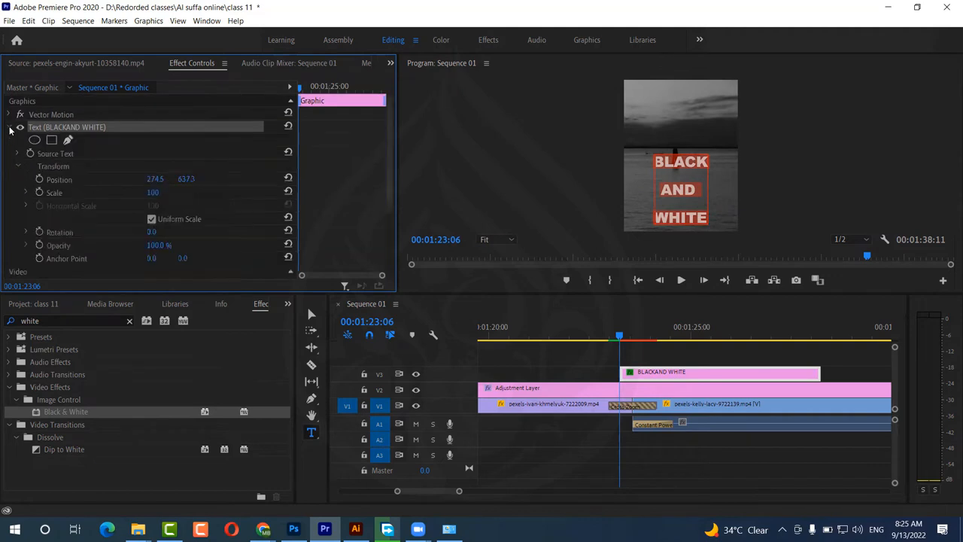
left_click(10, 115)
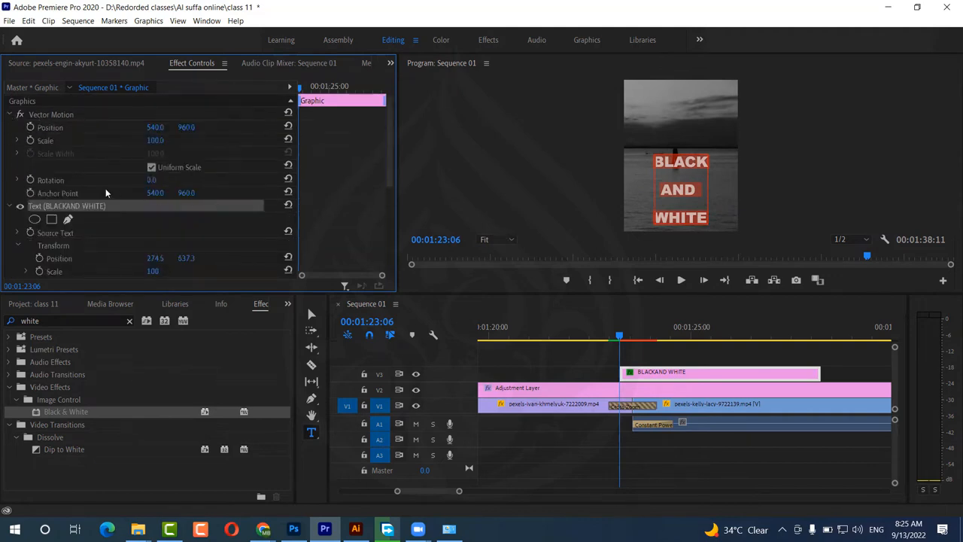
scroll(94, 218, "down", 3)
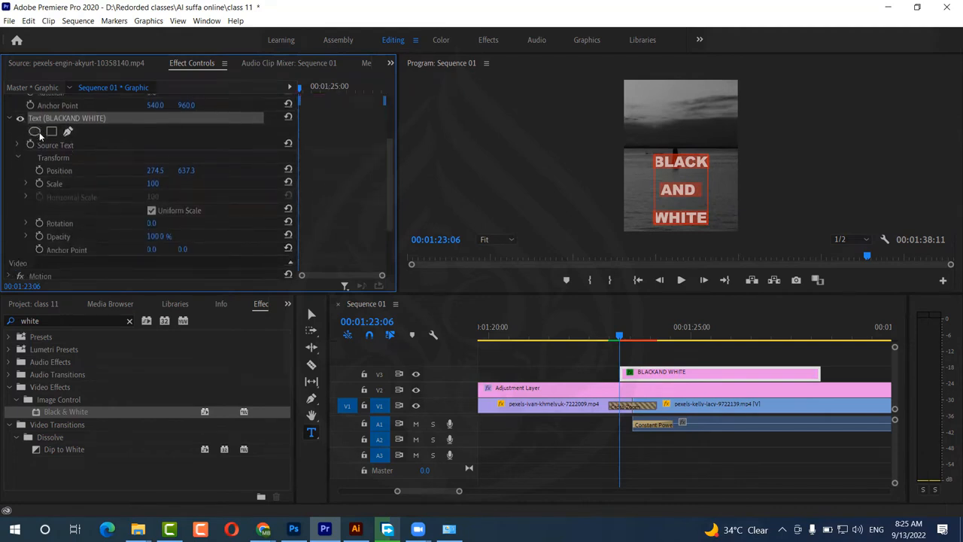
left_click(19, 145)
scroll(254, 223, "down", 2)
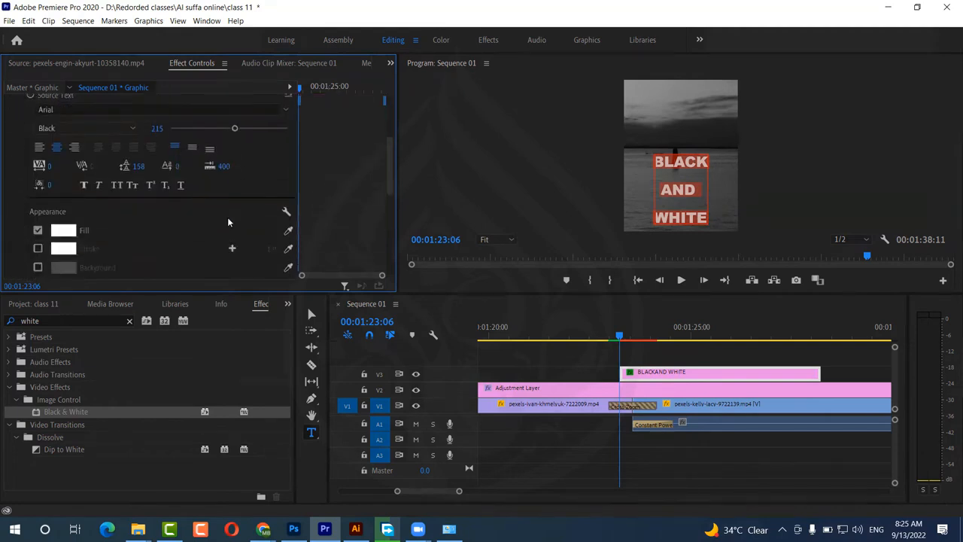
left_click(141, 165)
type("0")
key("Return")
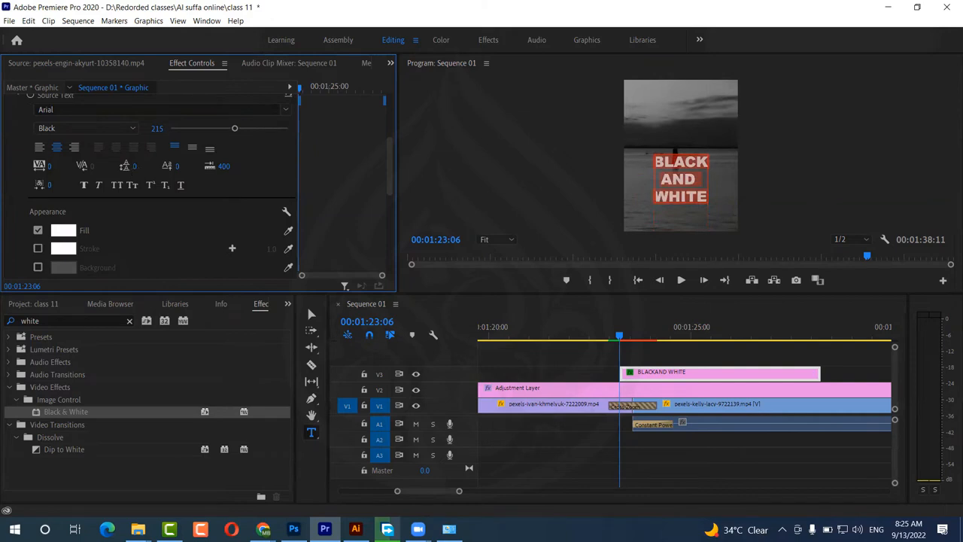
Step: Try a leading of -152 on the title text and return it to 0
left_click_drag(141, 165, 84, 166)
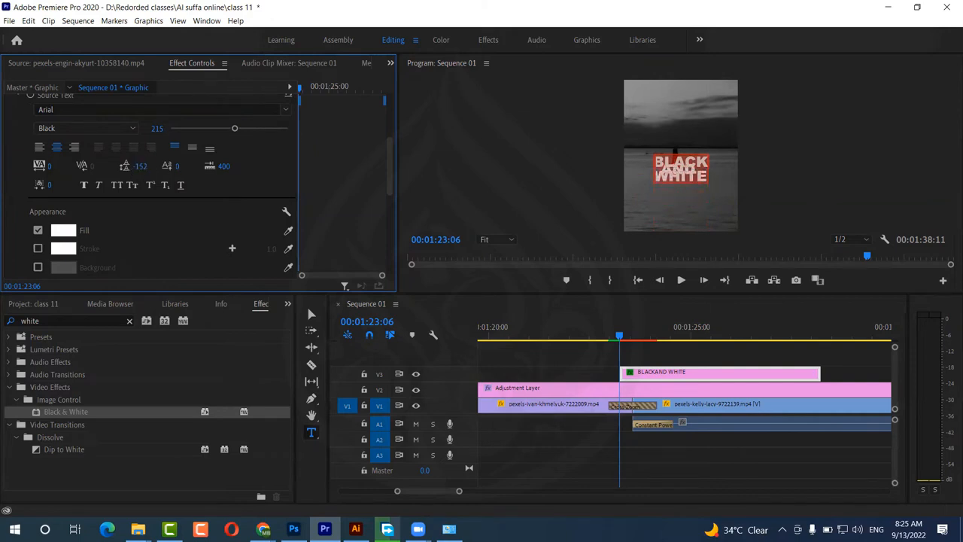
left_click(143, 166)
type("0")
key("Return")
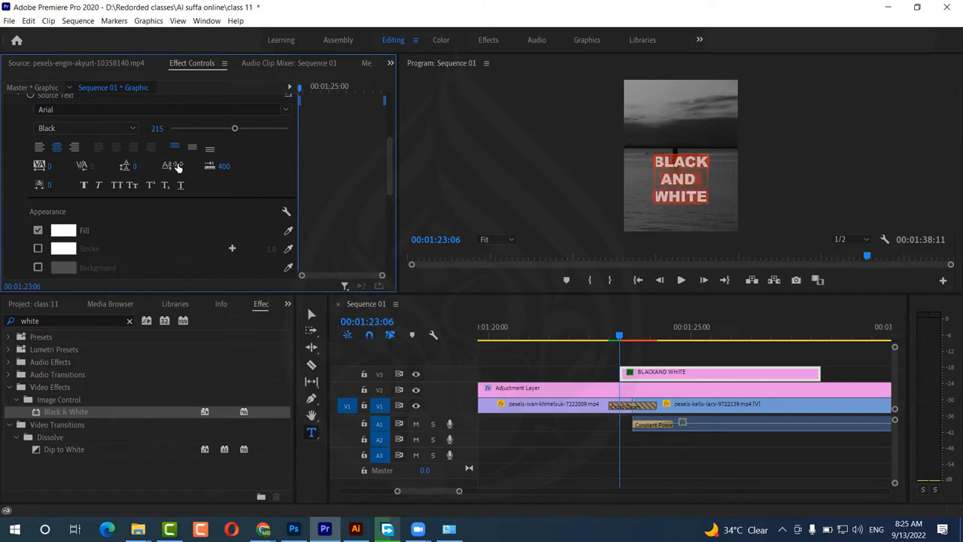
Step: Select the letter L in BLACK, try a baseline shift of 400 on it, and reset the shift to 0
left_click(676, 166)
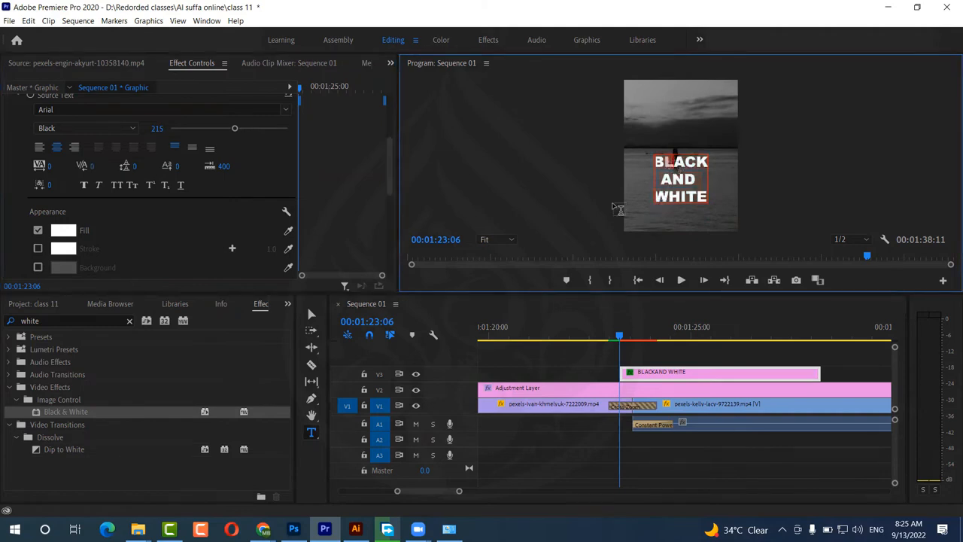
left_click_drag(179, 166, 340, 176)
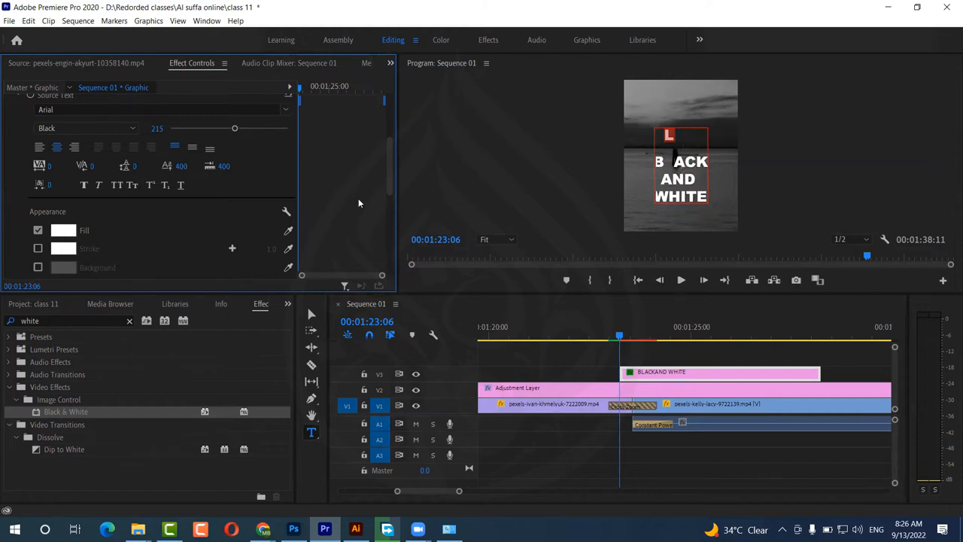
left_click(185, 164)
type("0")
key("Return")
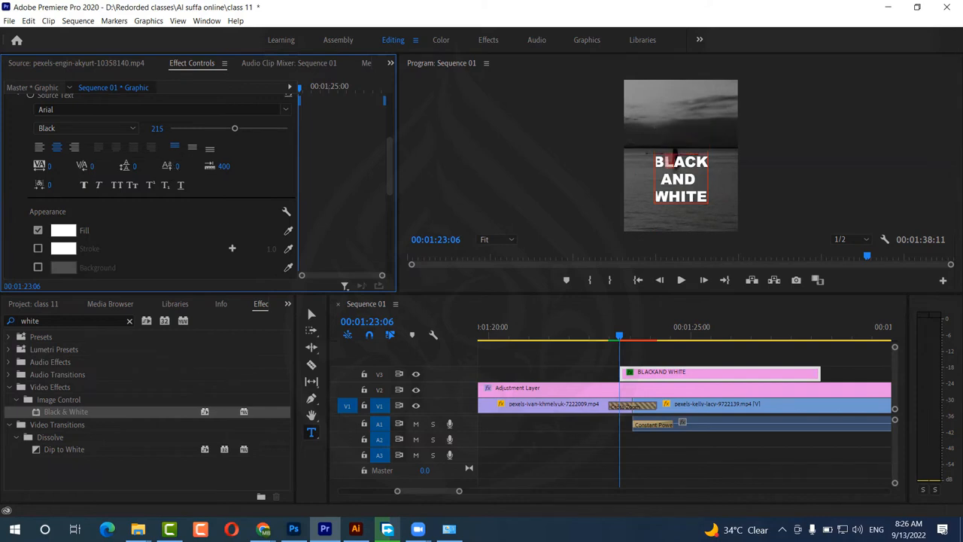
mouse_move(177, 166)
left_mouse_down()
mouse_move(331, 165)
mouse_move(189, 169)
left_mouse_up()
left_click(189, 167)
type("0")
key("Return")
Step: Replace the whole title text with lowercase "black and white"
left_click(683, 180)
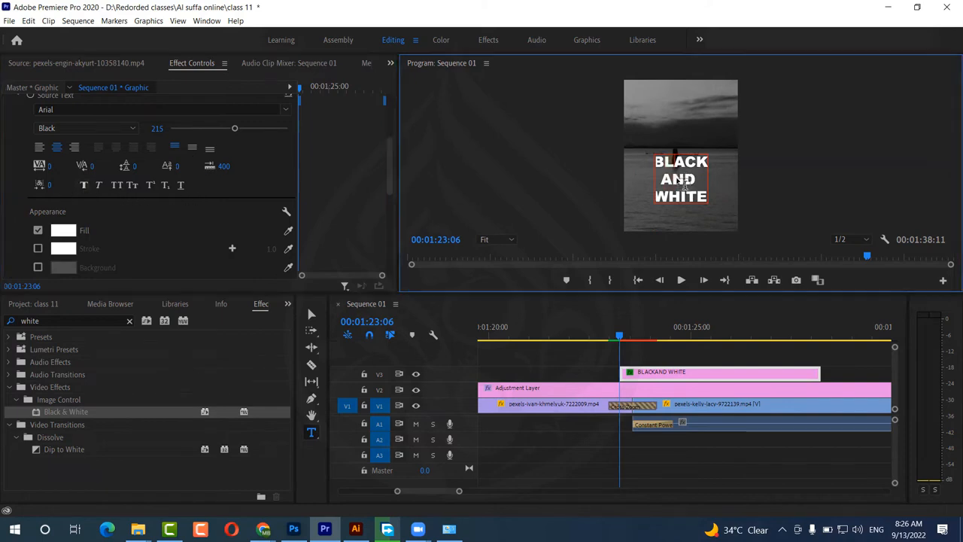
key("ctrl+a")
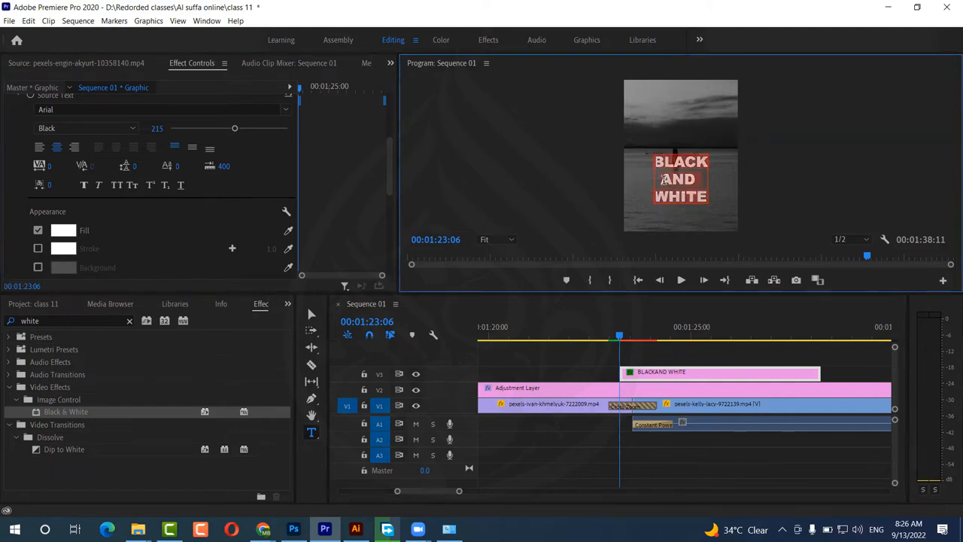
type("b")
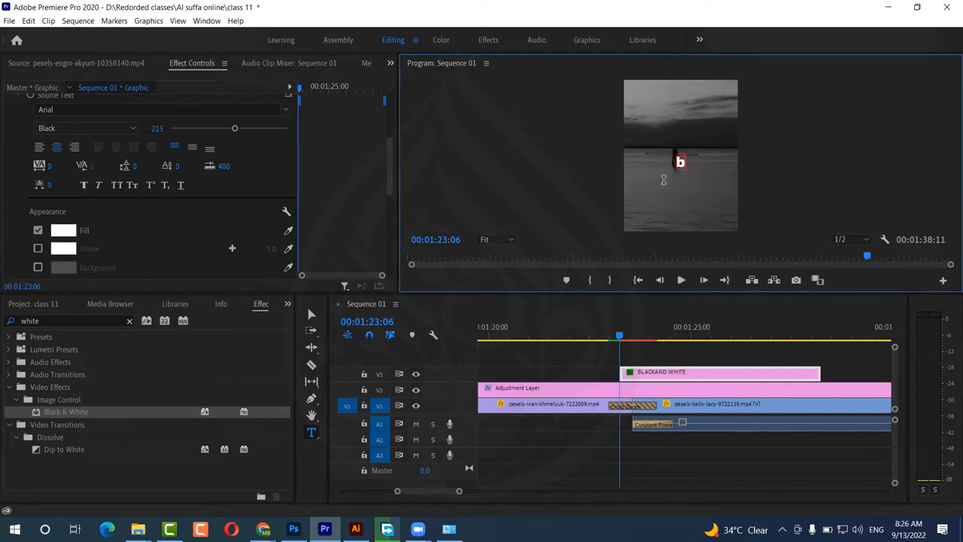
type("lack and white")
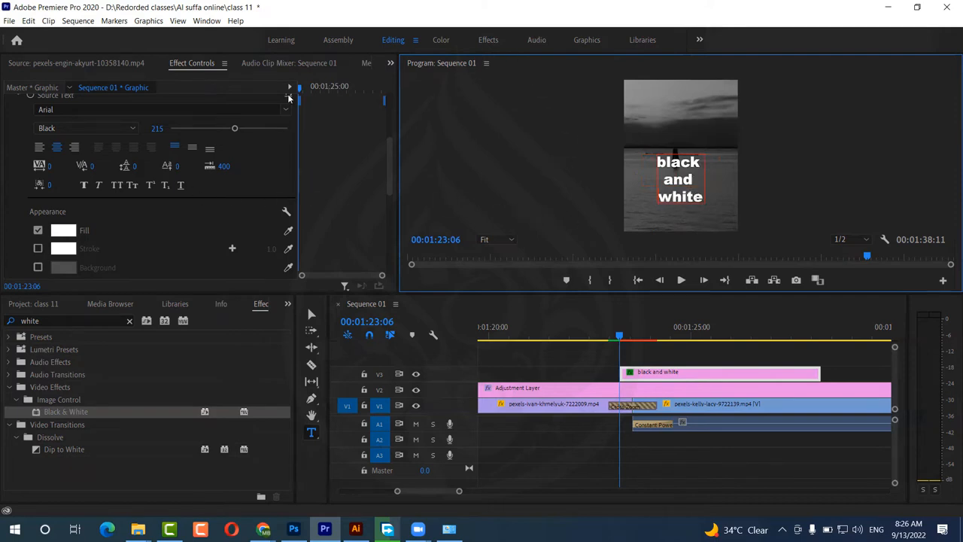
Step: Highlight the lowercase title text and try All Caps on it, turning it off again
double_click(678, 182)
key("ctrl+a")
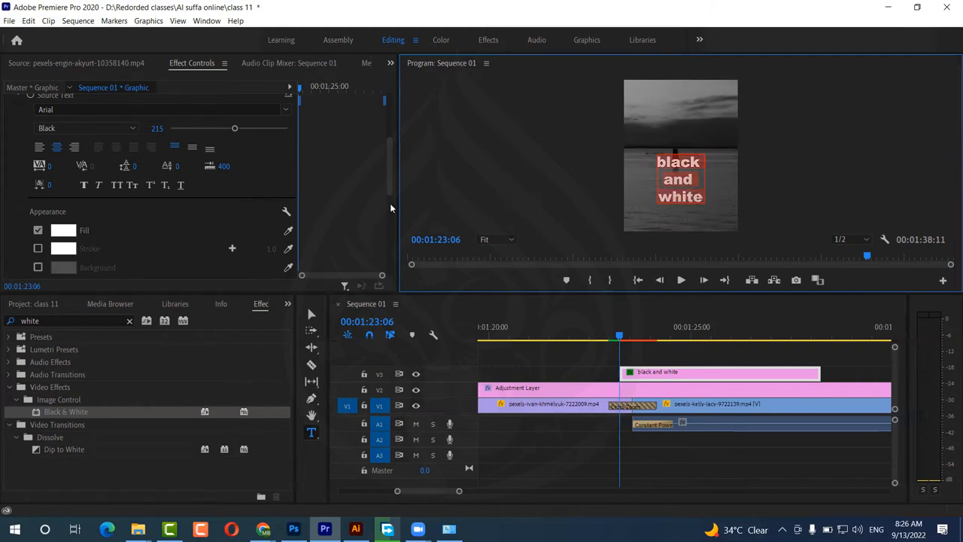
left_click(116, 186)
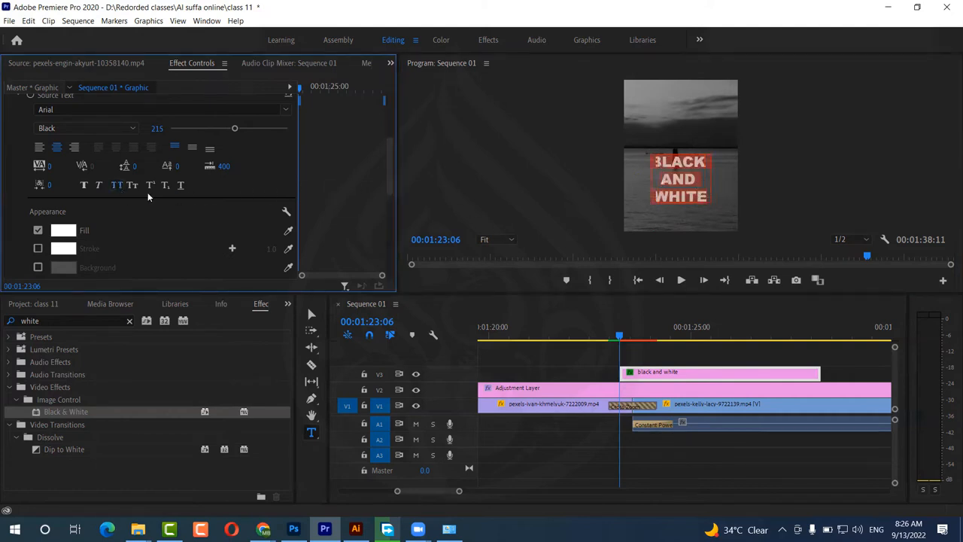
left_click(117, 186)
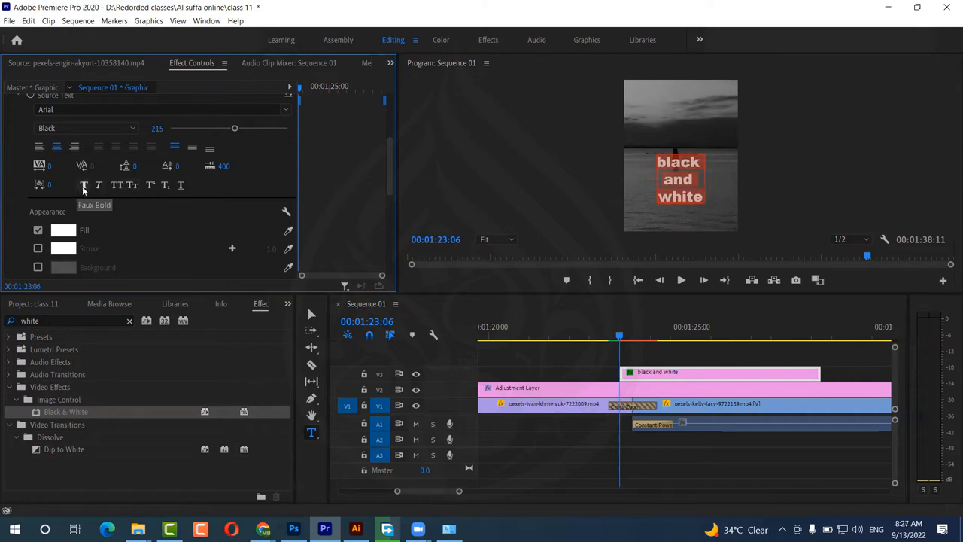
Step: Try the Faux Bold and Faux Italic styles on the highlighted title text
left_click(83, 188)
left_click(83, 189)
left_click(95, 186)
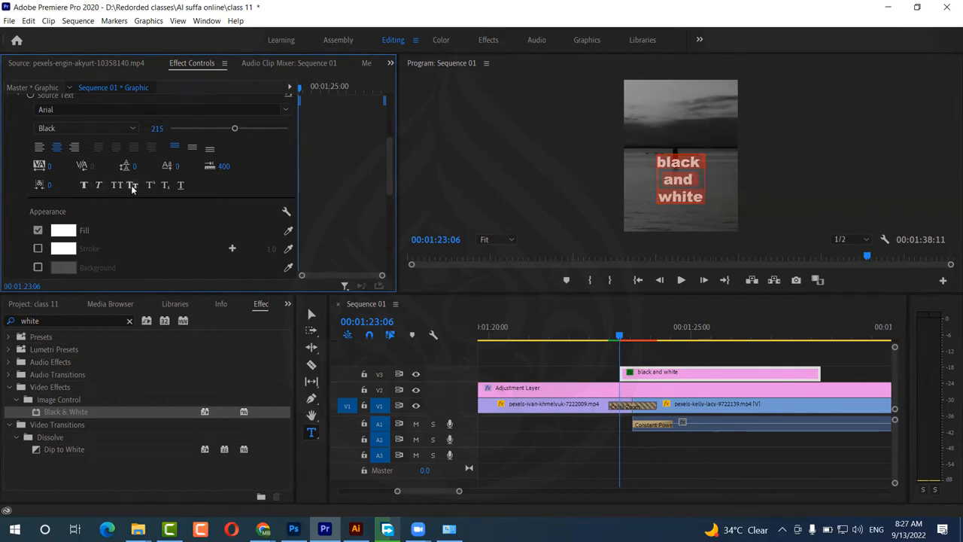
Step: Capitalize the letter A in "black" and the W in "white" so the title reads "blAck and White"
left_click(682, 170)
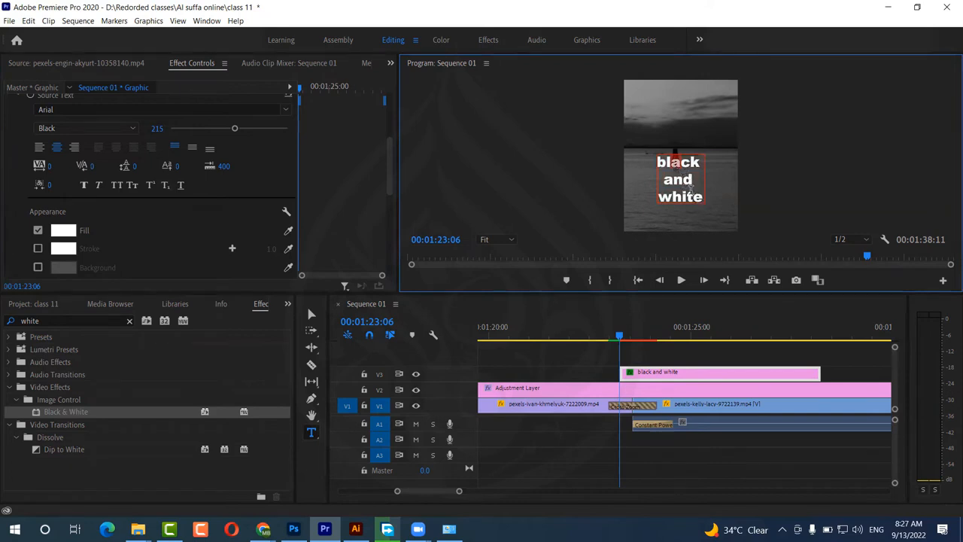
type("A")
type("W")
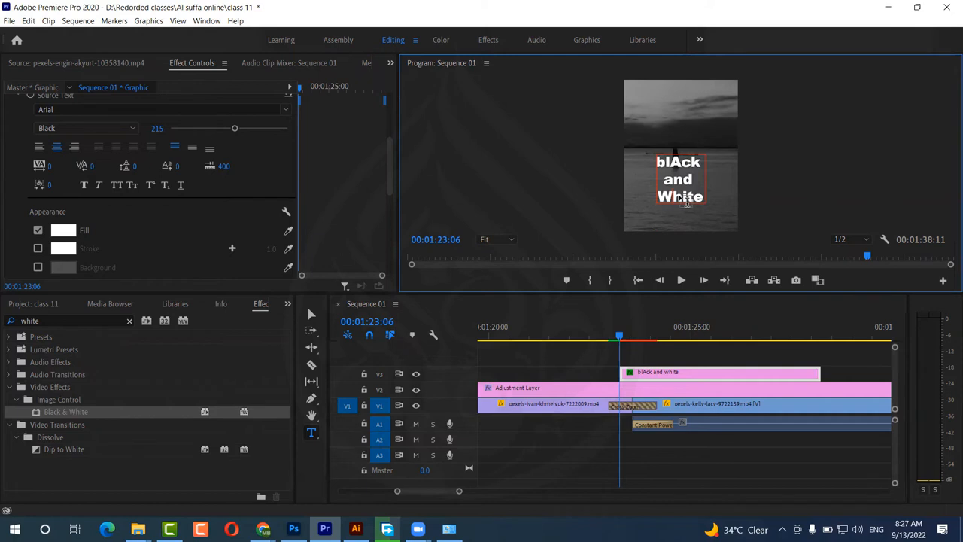
Step: Try All Caps on the whole mixed-case title text and turn it off again
key("ctrl+a")
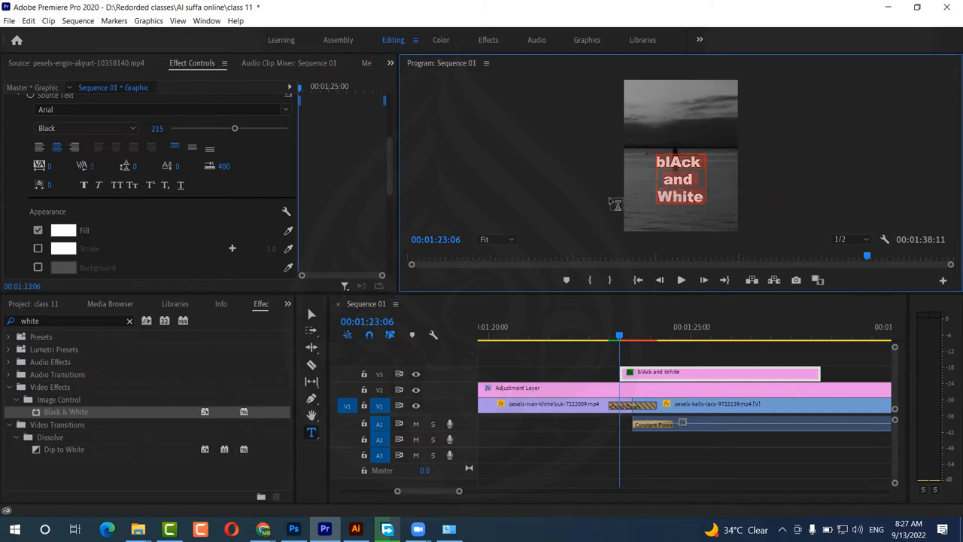
left_click(117, 185)
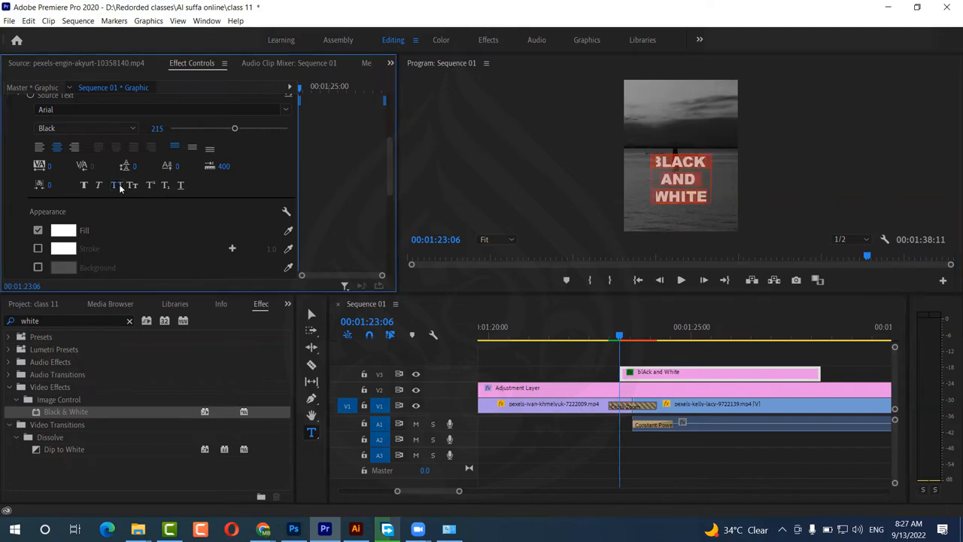
left_click(118, 186)
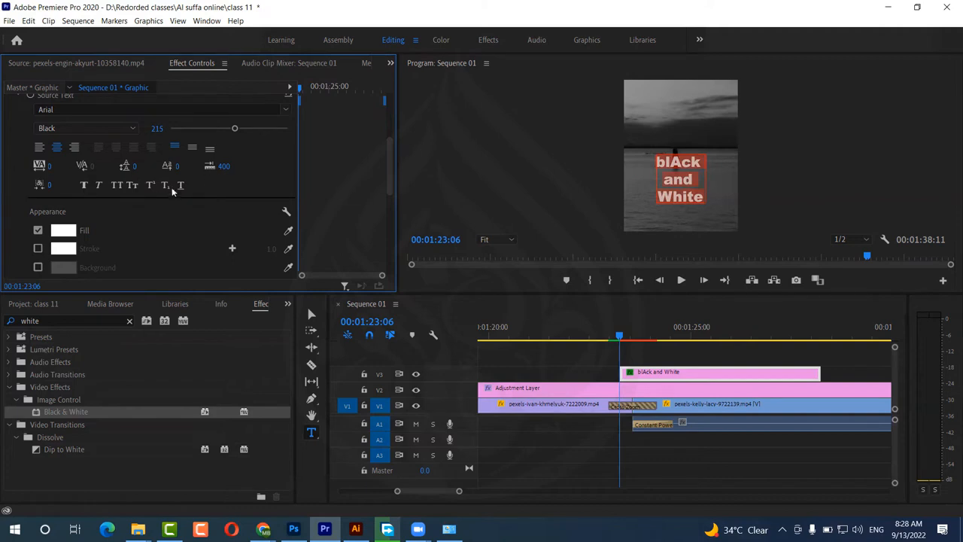
Step: Try Small Caps on the whole title, preview it in the maximized program monitor, and turn Small Caps off again
left_click(132, 185)
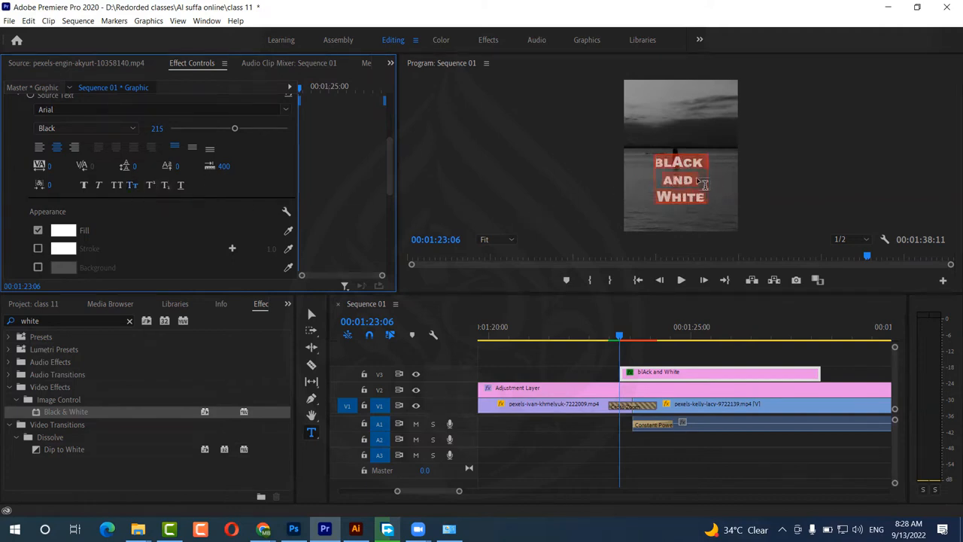
left_click(515, 175)
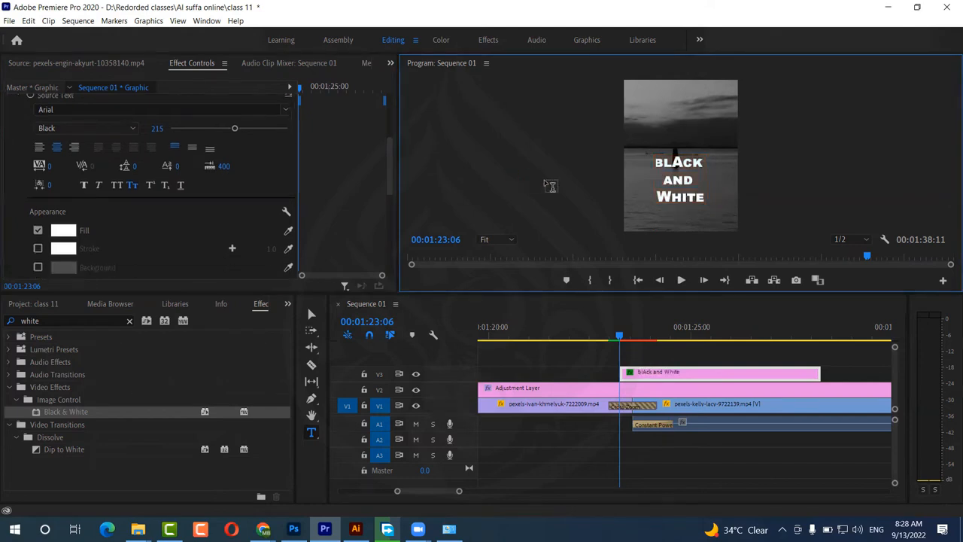
key("v")
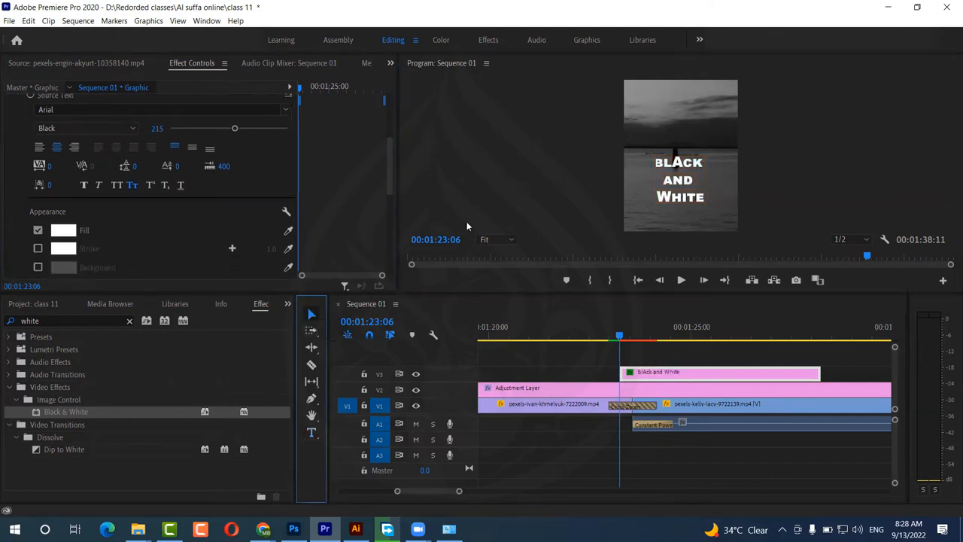
key("grave")
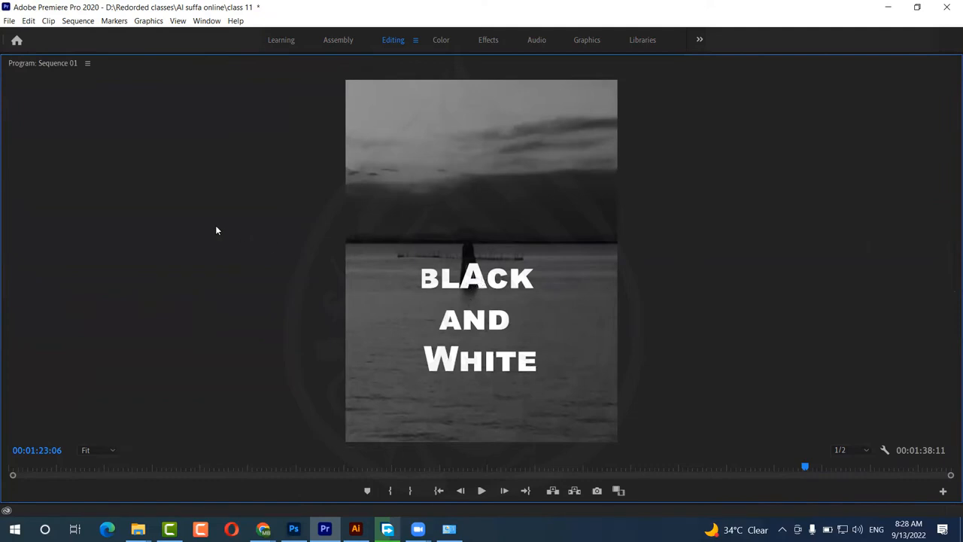
key("grave")
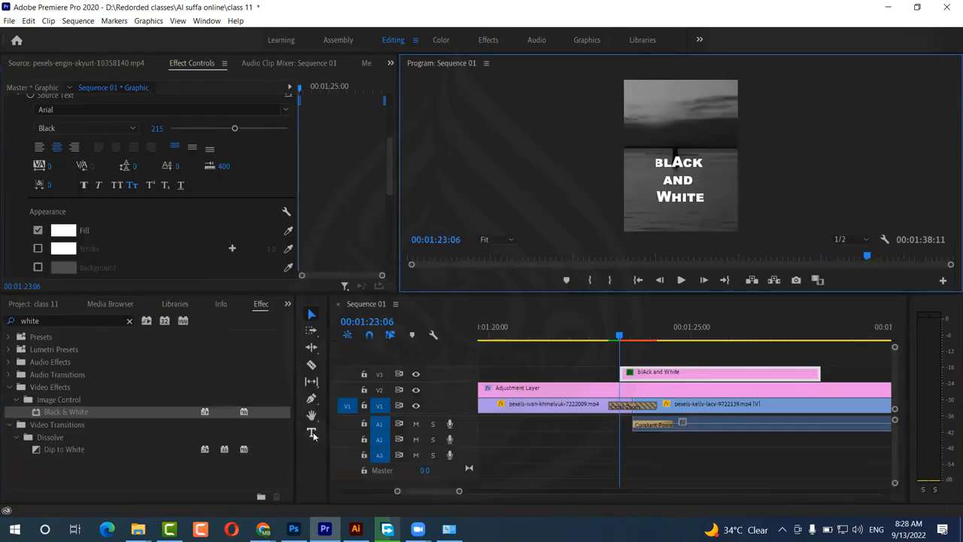
left_click(311, 431)
left_click(646, 220)
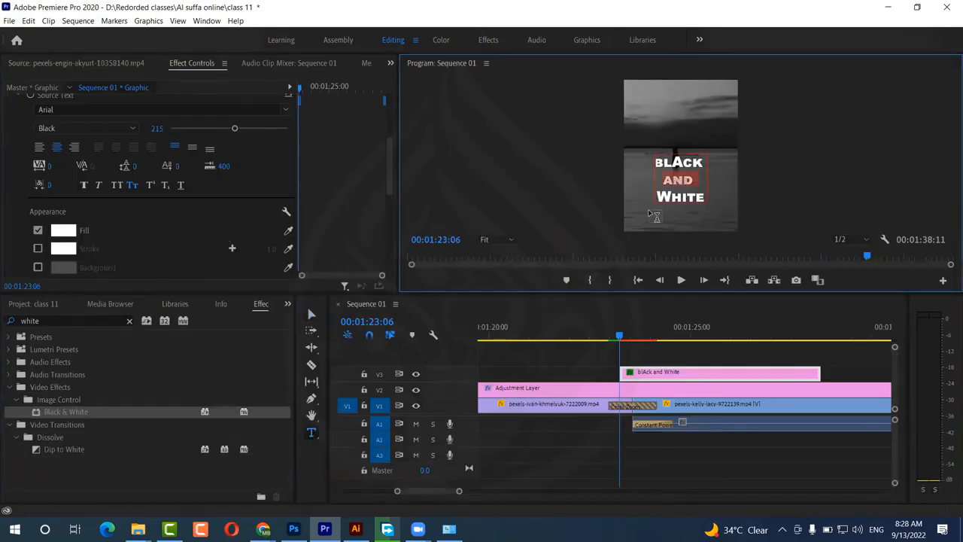
key("ctrl+a")
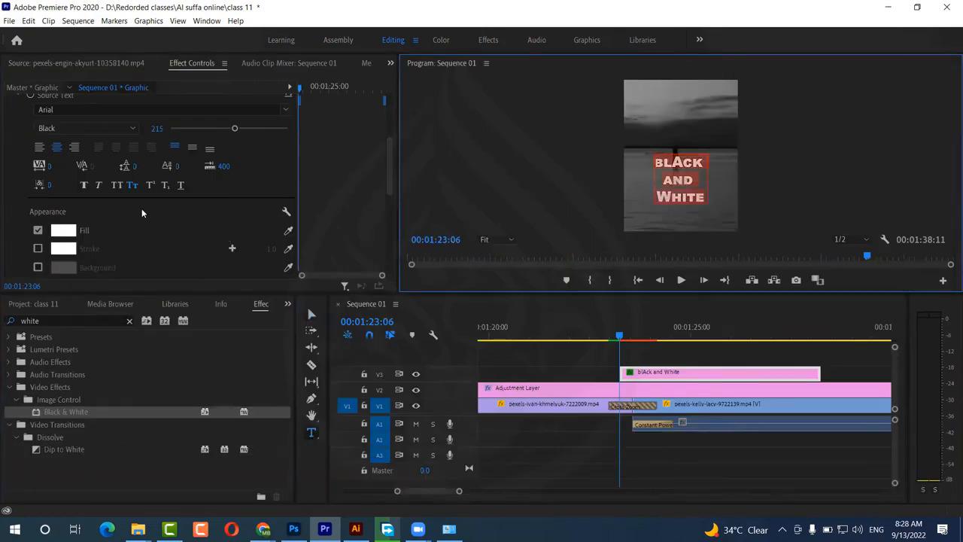
left_click(133, 185)
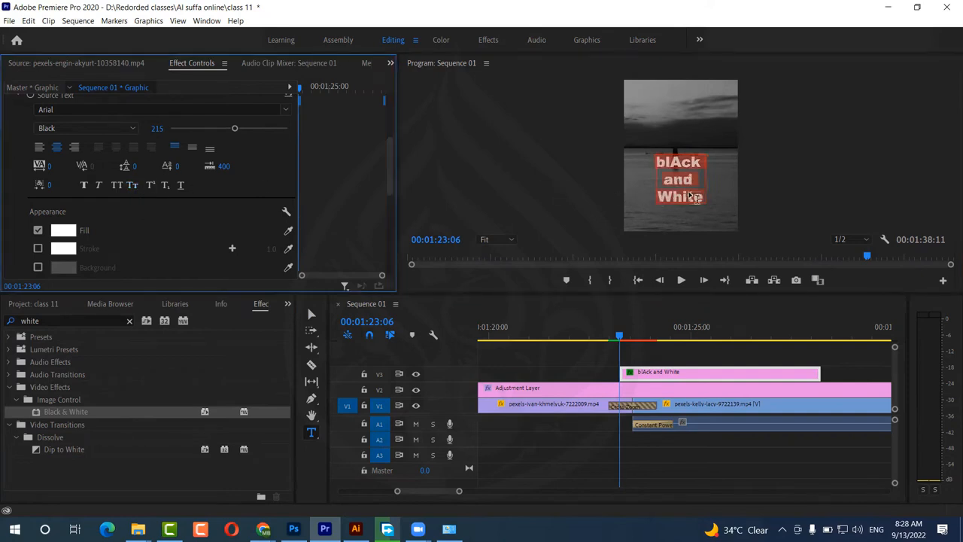
Step: Try Superscript and Subscript on the final letter e of "White", turning each one off again
left_click(690, 194)
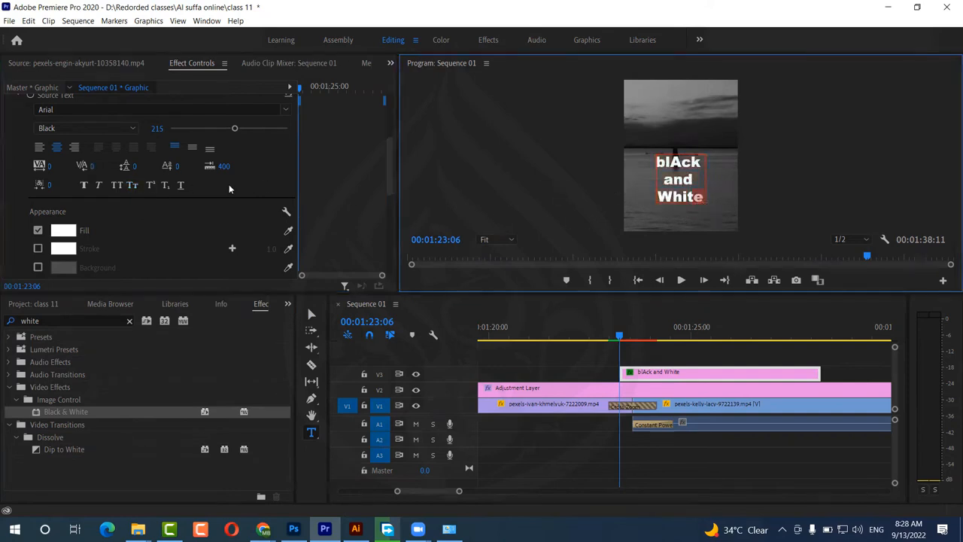
left_click(151, 186)
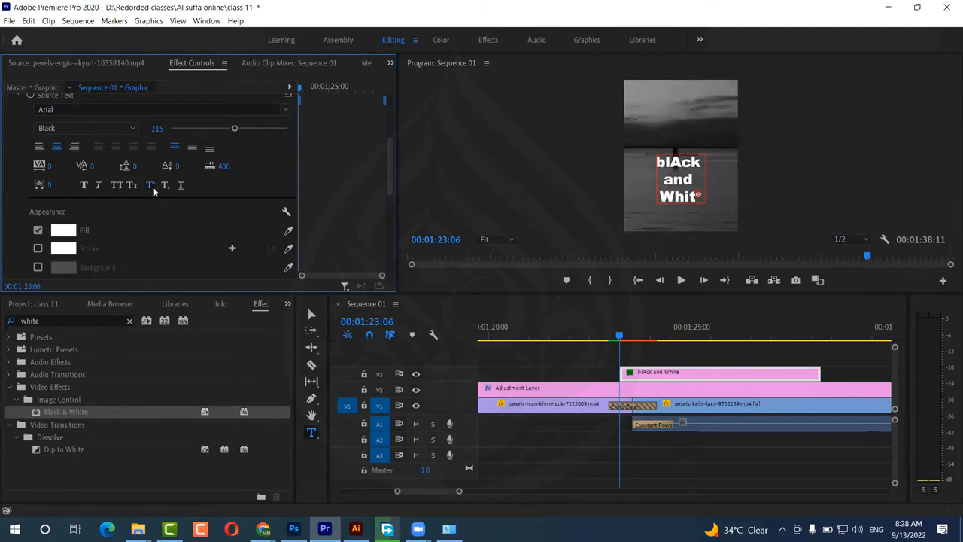
left_click(153, 188)
left_click(166, 187)
left_click(167, 188)
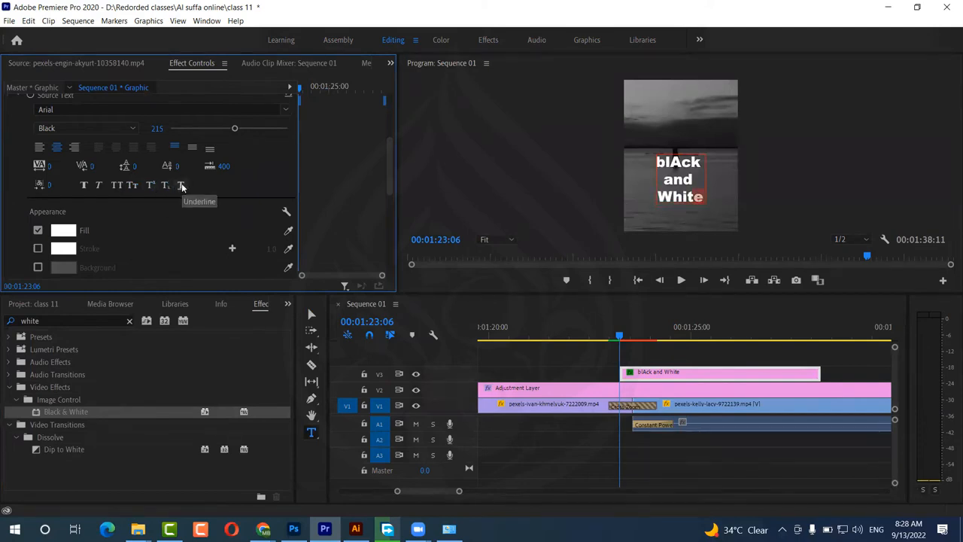
Step: Try Underline on the whole title text and remove it again
left_click(183, 186)
double_click(666, 185)
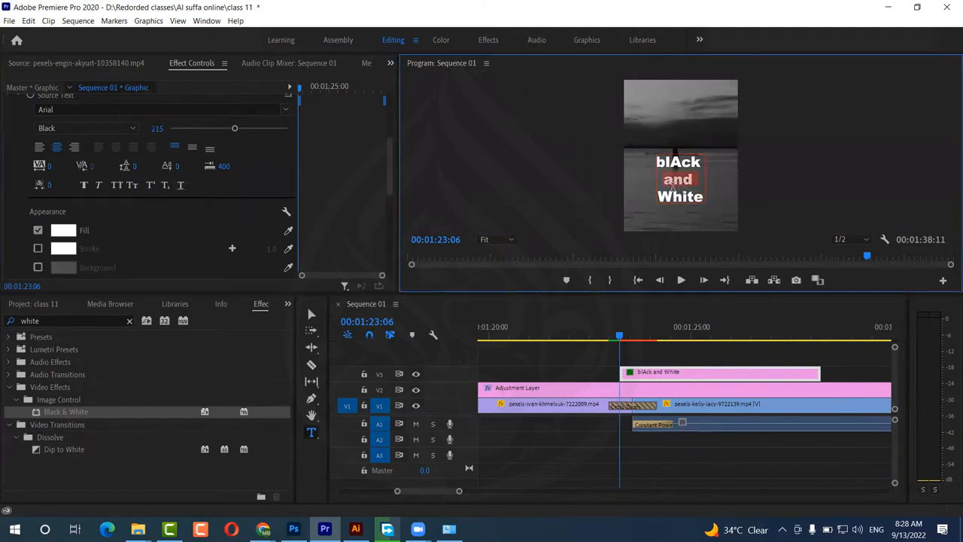
key("ctrl+a")
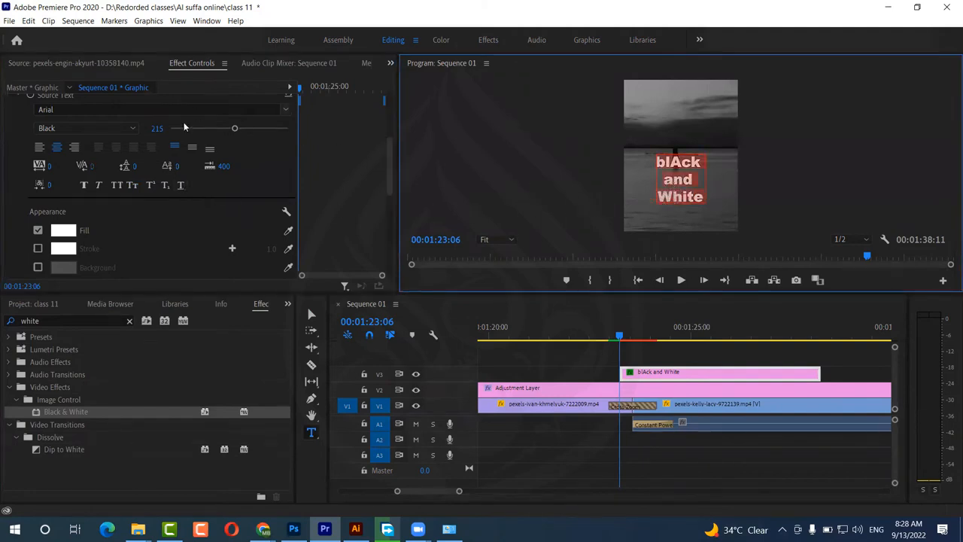
left_click(181, 185)
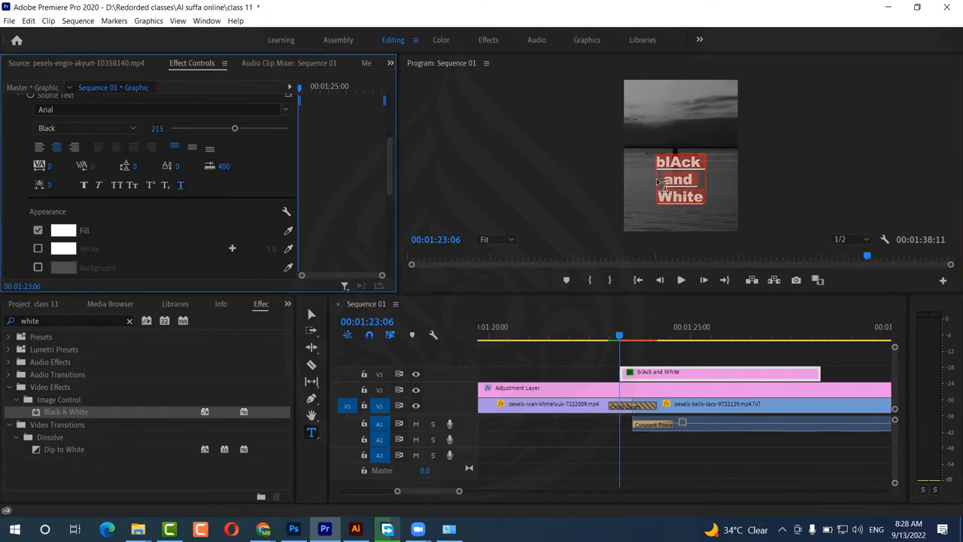
left_click(180, 185)
Step: Change the fill color of the whole title text to bright red and deselect the title to view it
scroll(186, 209, "down", 1)
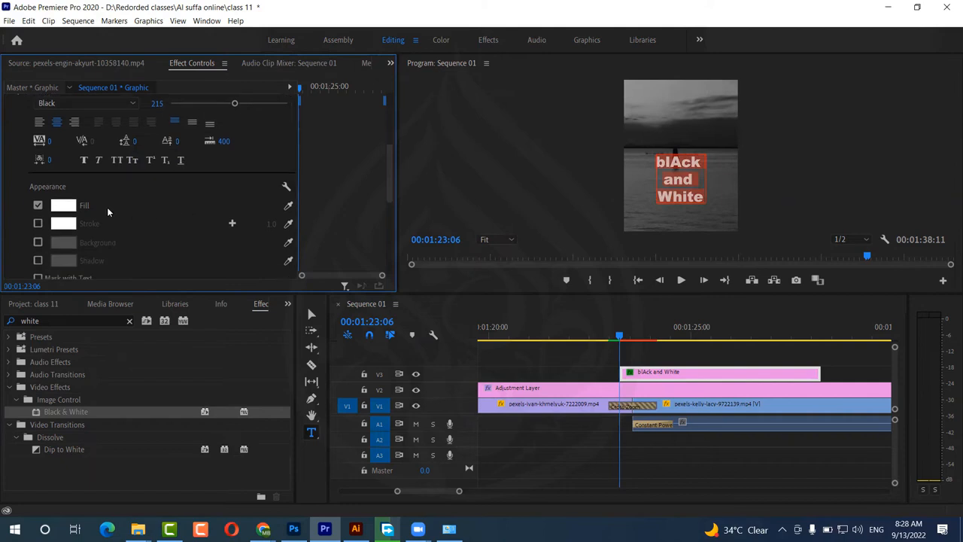
left_click(69, 206)
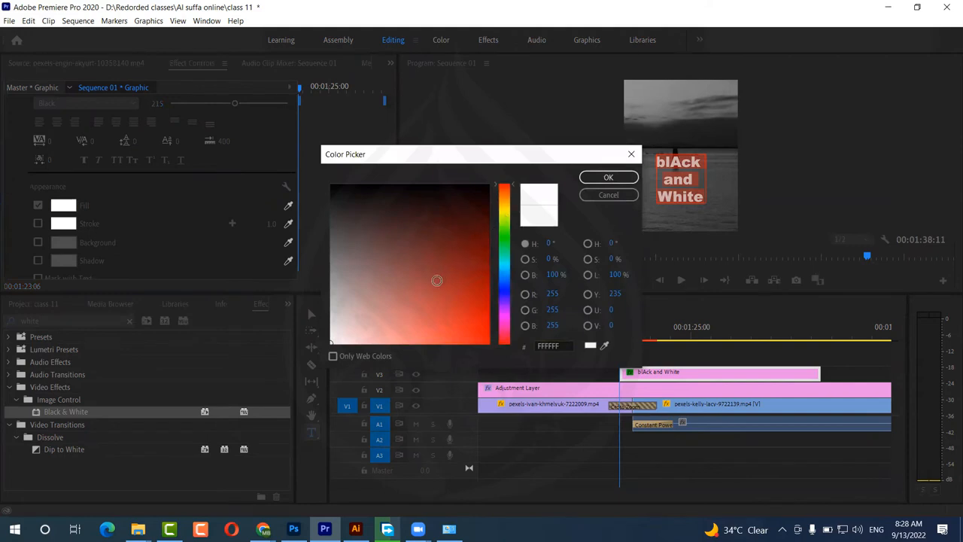
left_click_drag(436, 280, 489, 343)
left_click(609, 178)
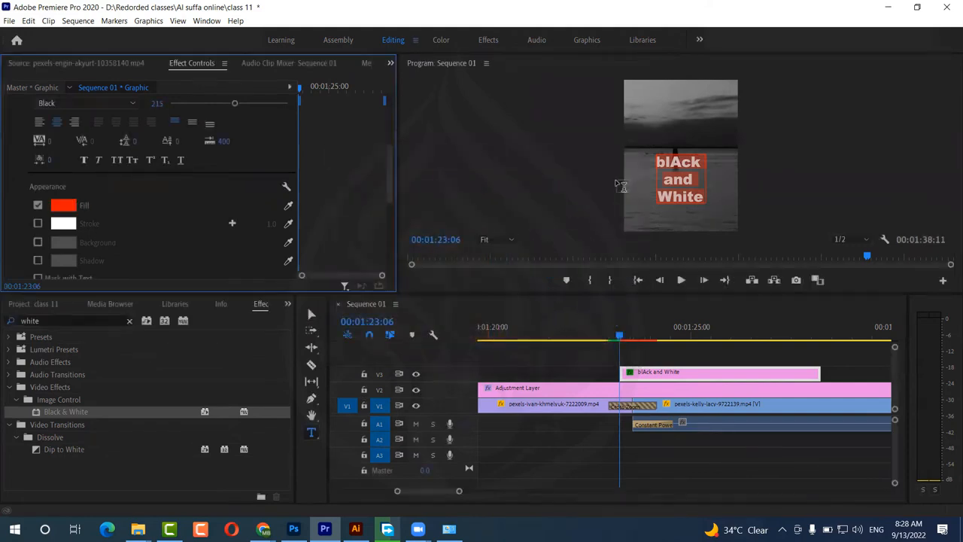
left_click(621, 185)
key("v")
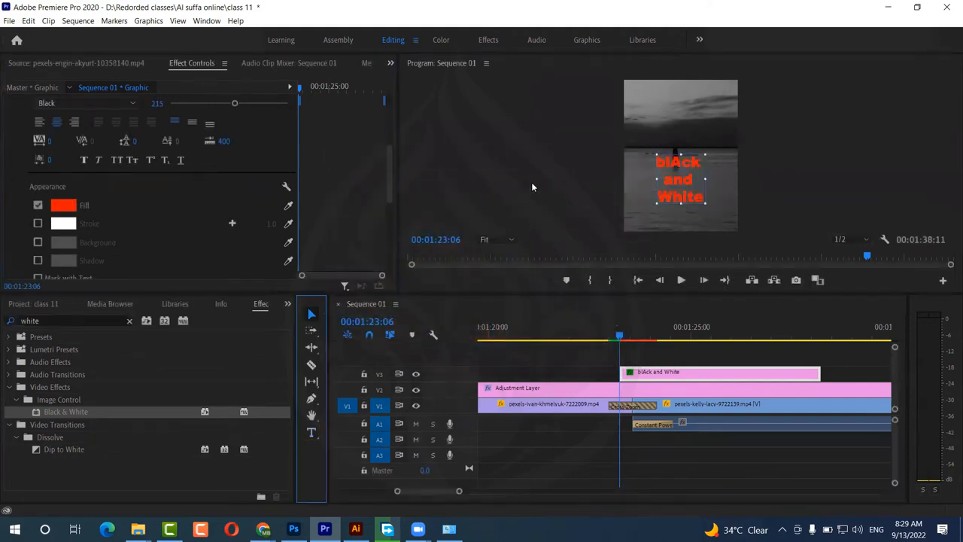
left_click(532, 182)
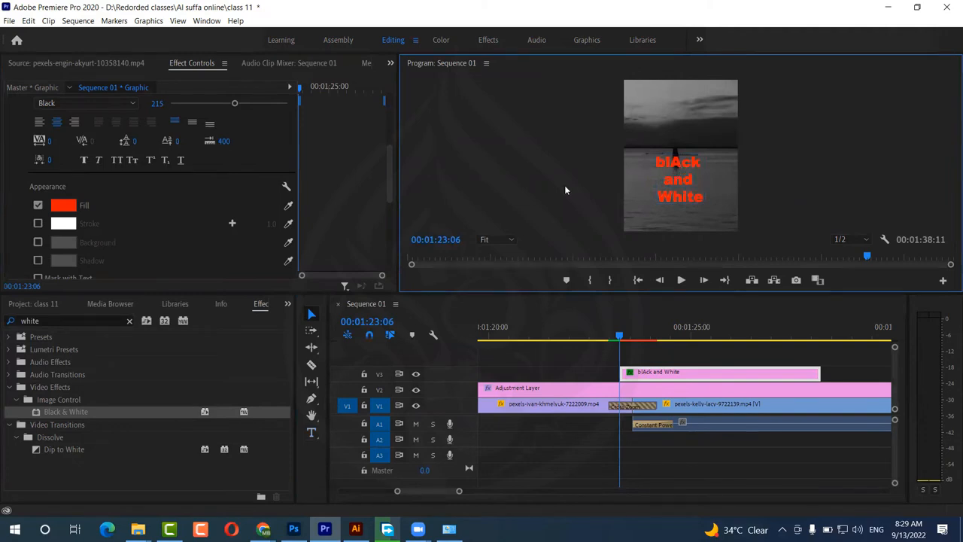
Step: Try a black stroke with a width of 48.0 on the whole title, and turn the stroke off again
left_click(312, 431)
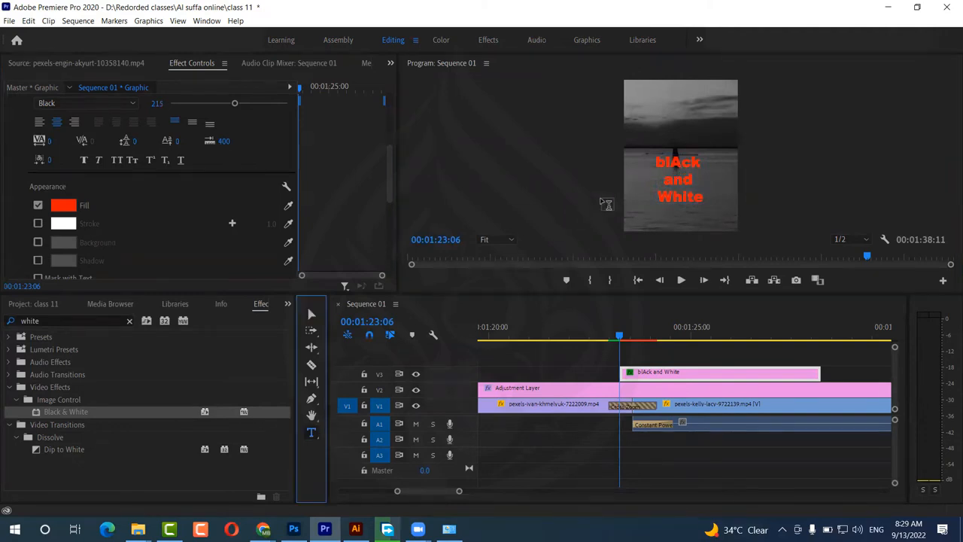
left_click(681, 183)
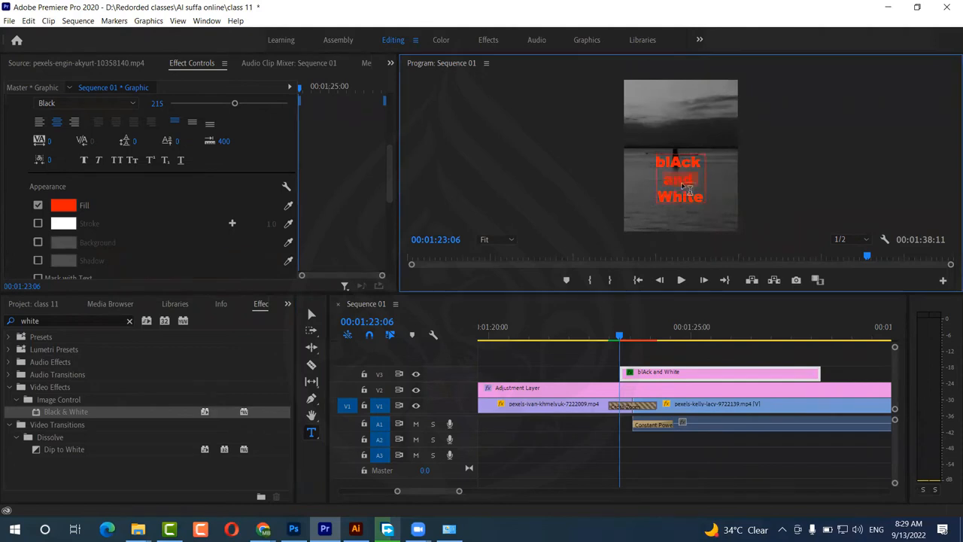
key("ctrl+a")
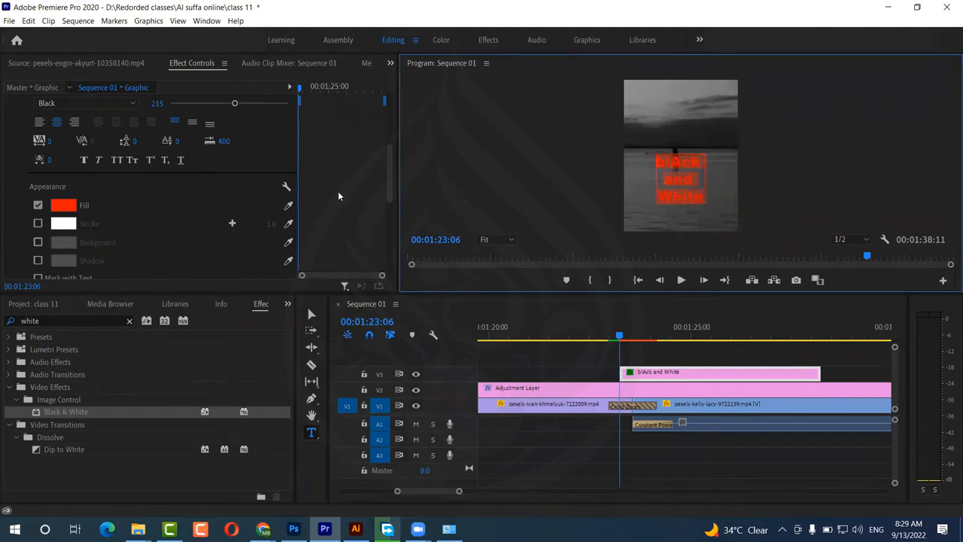
left_click(38, 223)
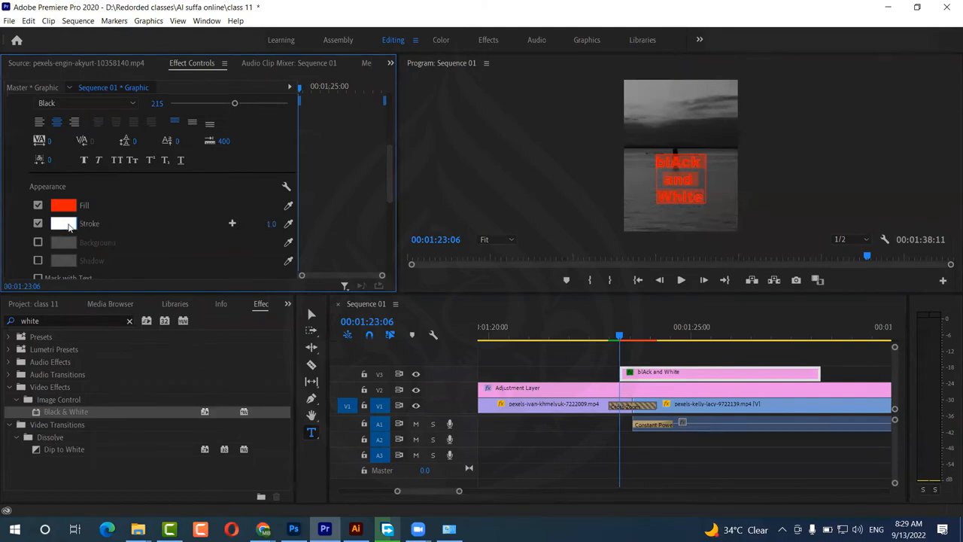
left_click(69, 227)
left_click(332, 185)
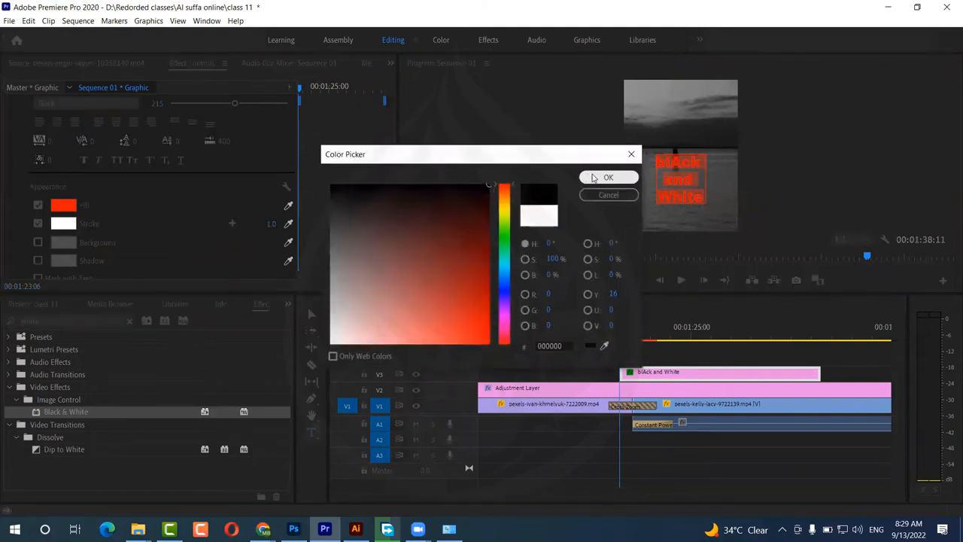
left_click(608, 178)
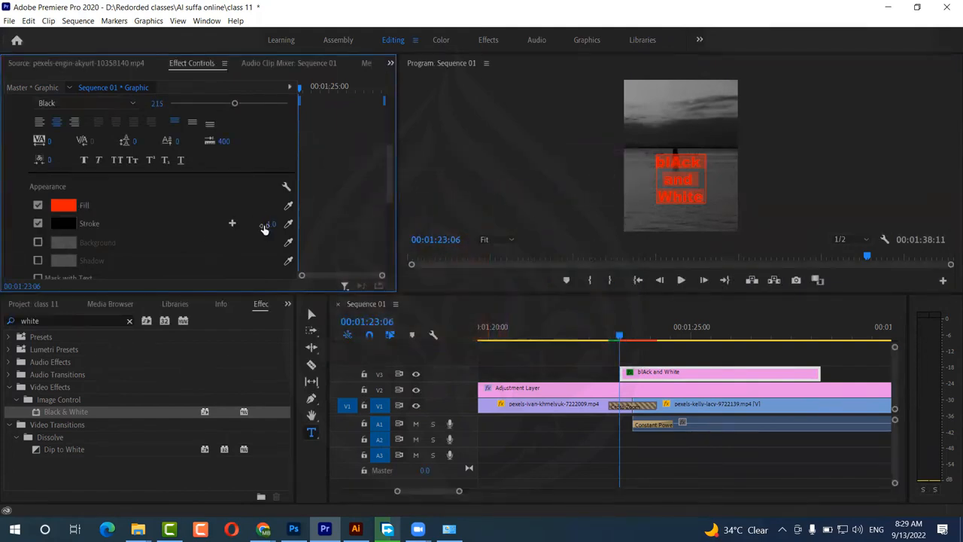
left_click_drag(267, 224, 295, 223)
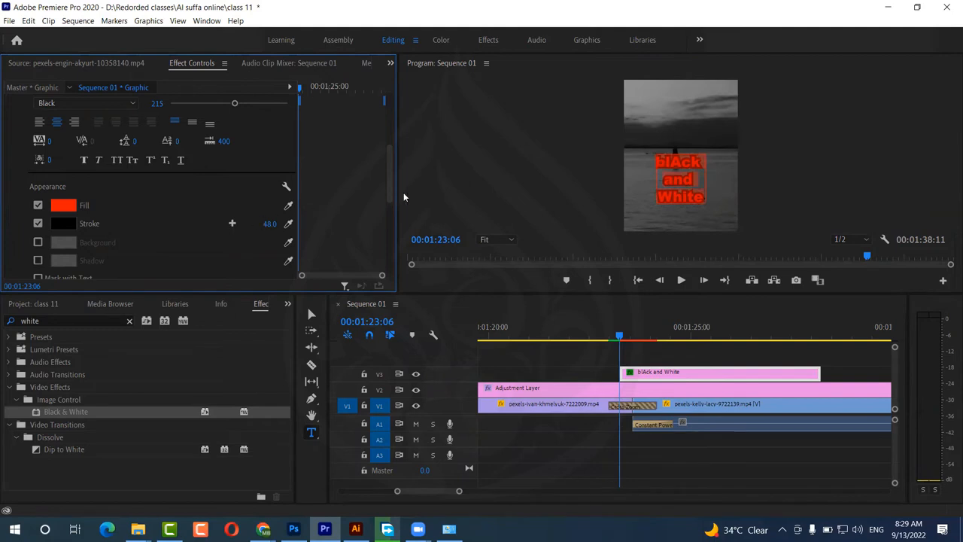
left_click(311, 313)
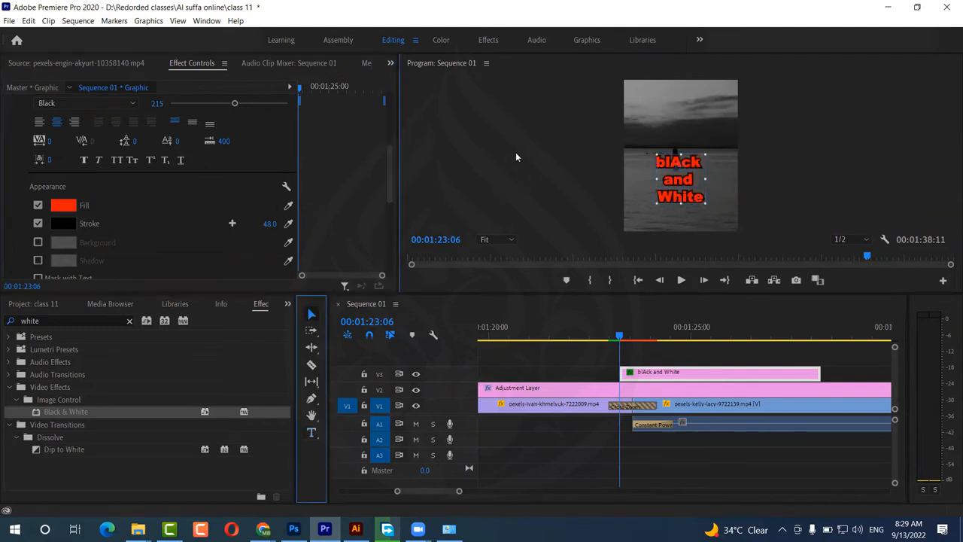
left_click(515, 153)
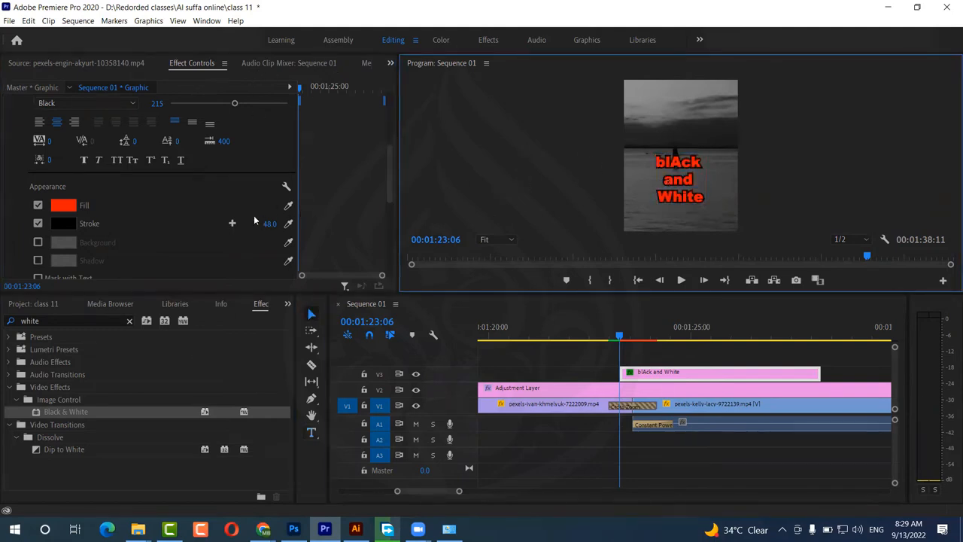
left_click(38, 223)
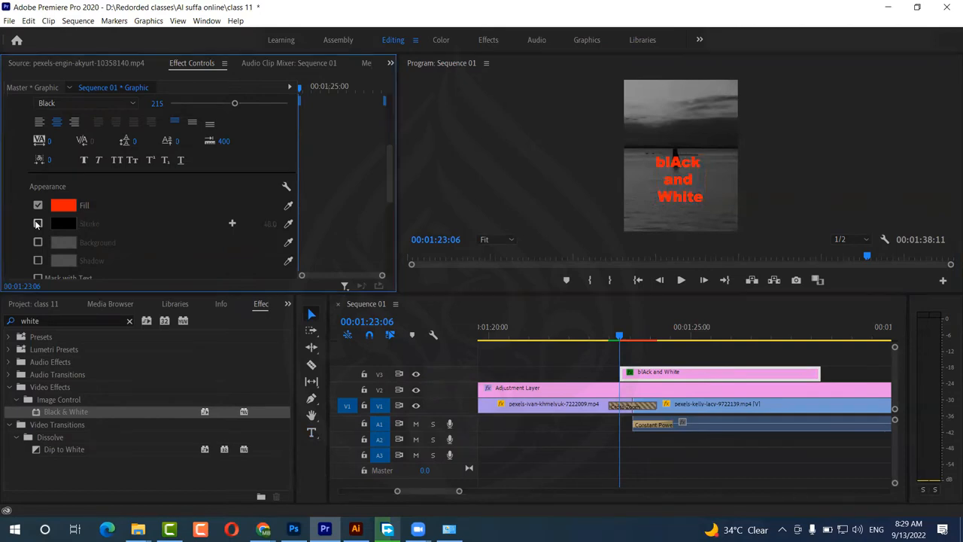
Step: Try the Background and Mask with Text options on the title, turning each one off again
left_click(37, 242)
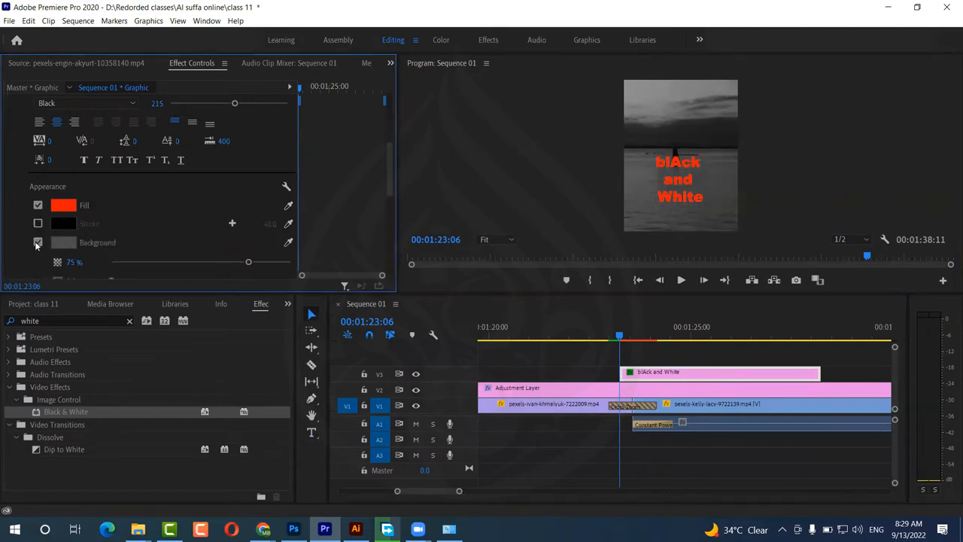
left_click(36, 242)
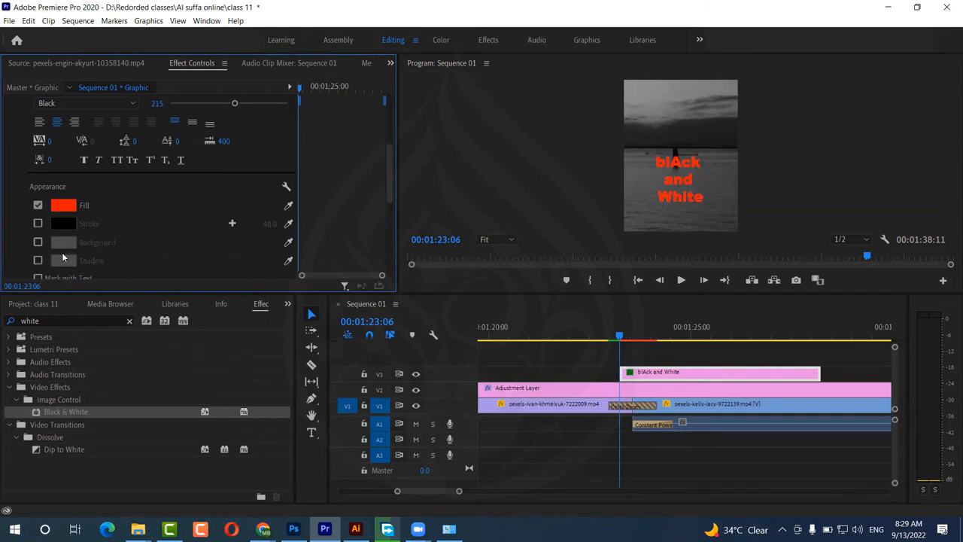
scroll(92, 248, "down", 2)
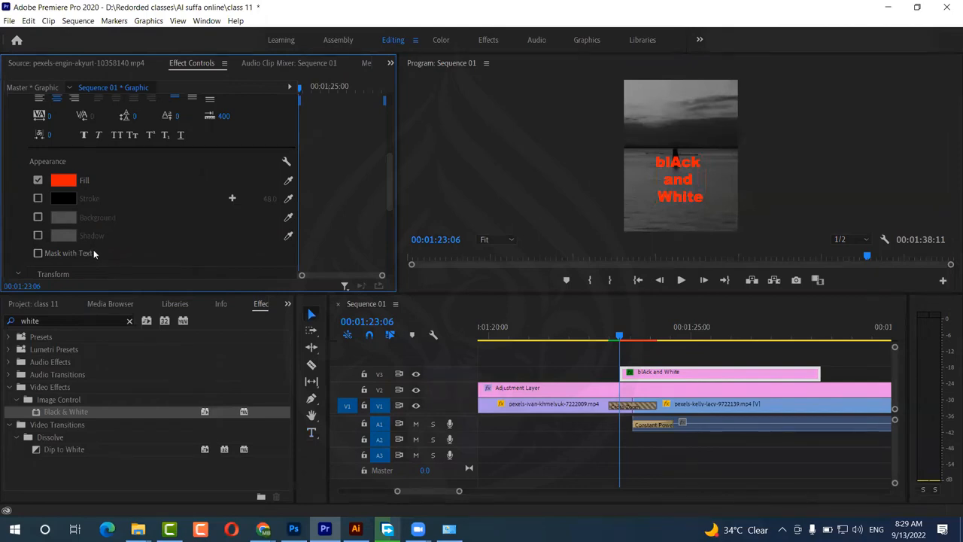
left_click(37, 253)
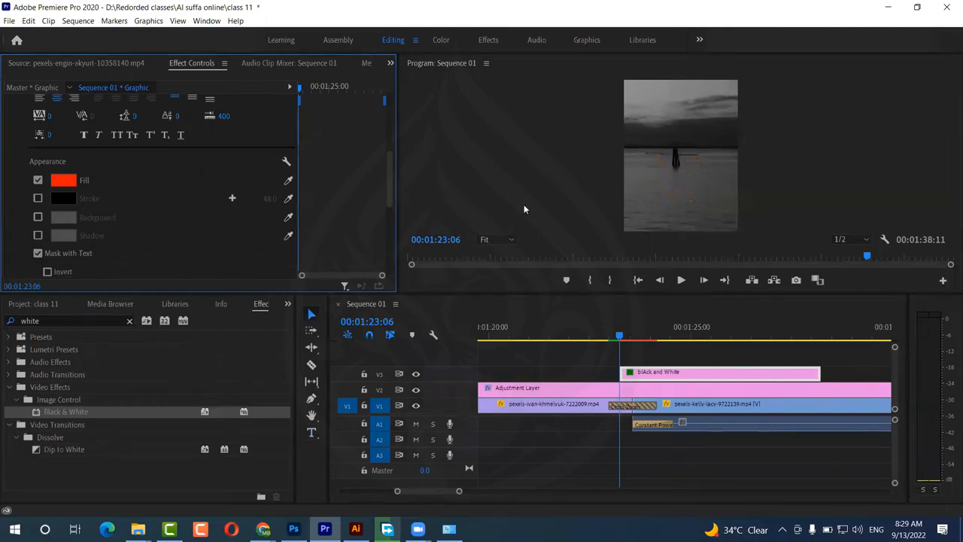
left_click(38, 253)
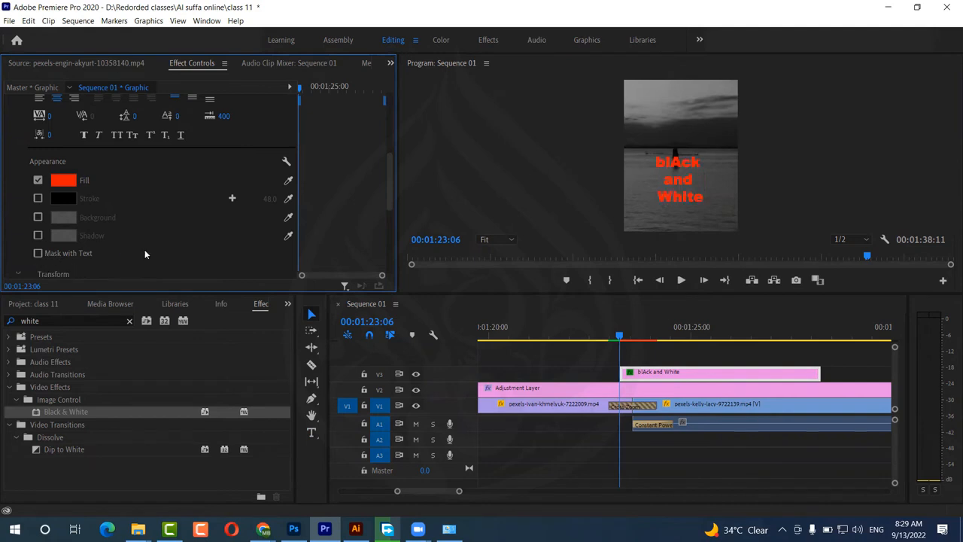
scroll(187, 212, "up", 2)
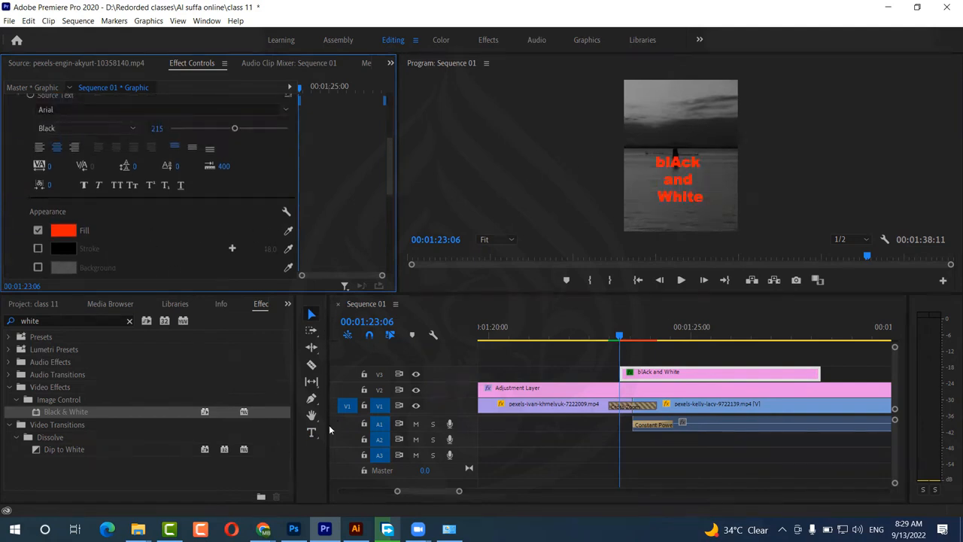
Step: Try stretching the title text to a vertical scale of 258 without Uniform Scale, undo it and restore Uniform Scale
scroll(94, 246, "up", 4)
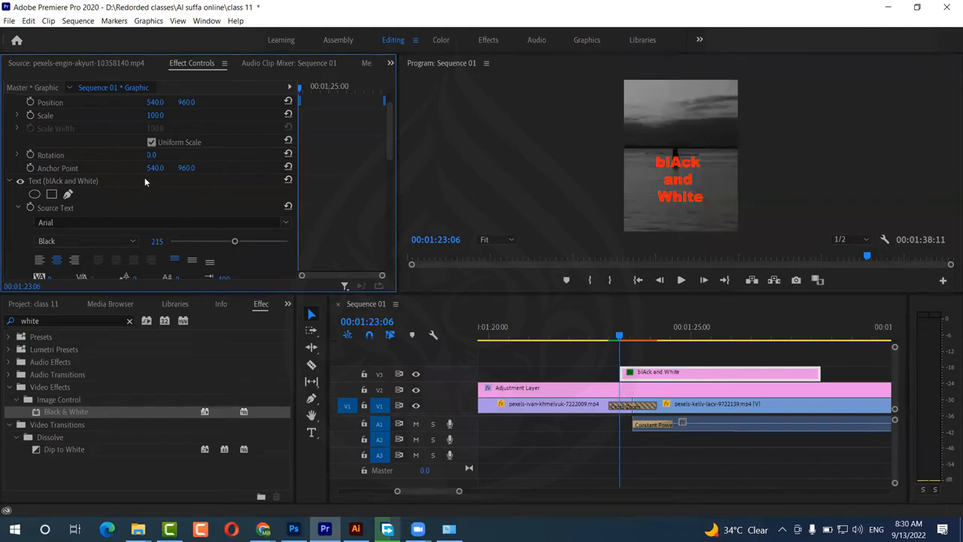
scroll(142, 200, "down", 5)
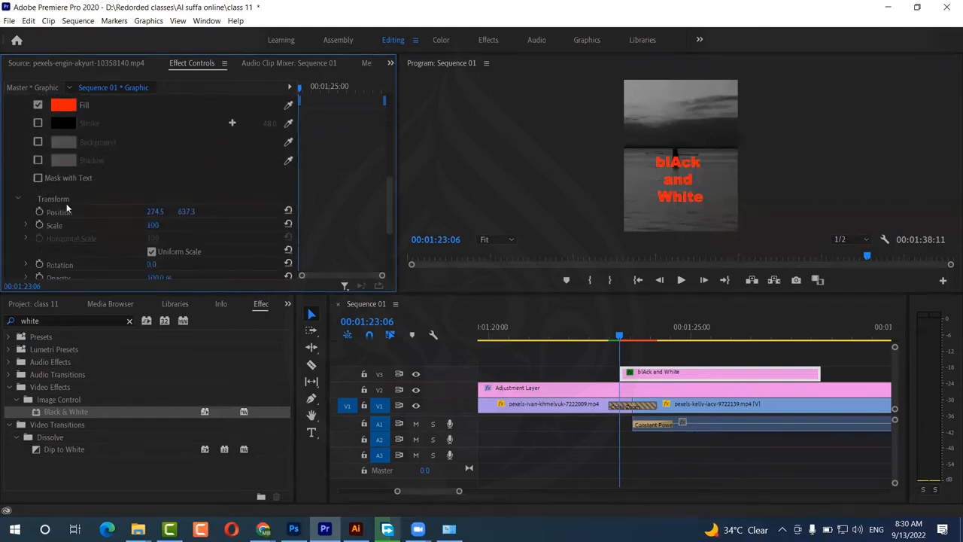
scroll(26, 192, "up", 1)
scroll(26, 193, "up", 2)
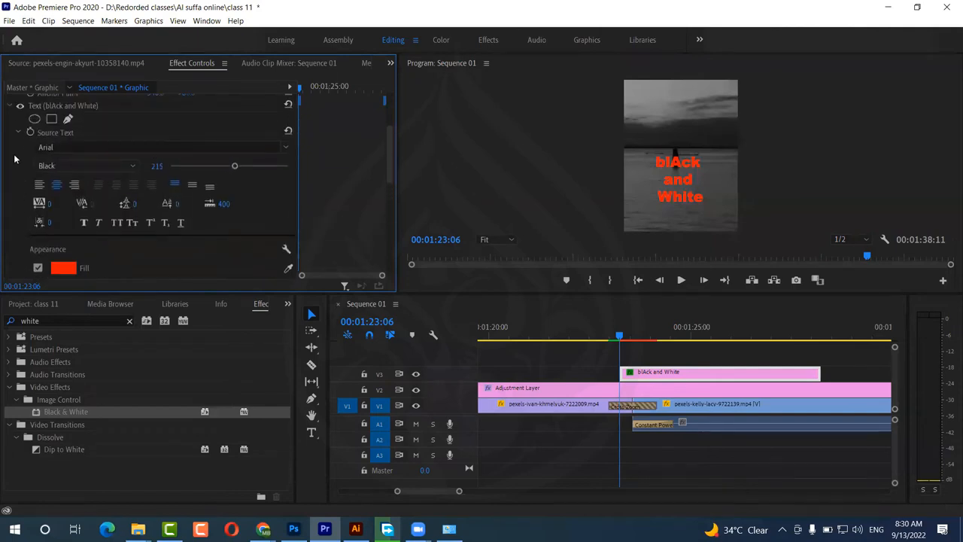
left_click(18, 133)
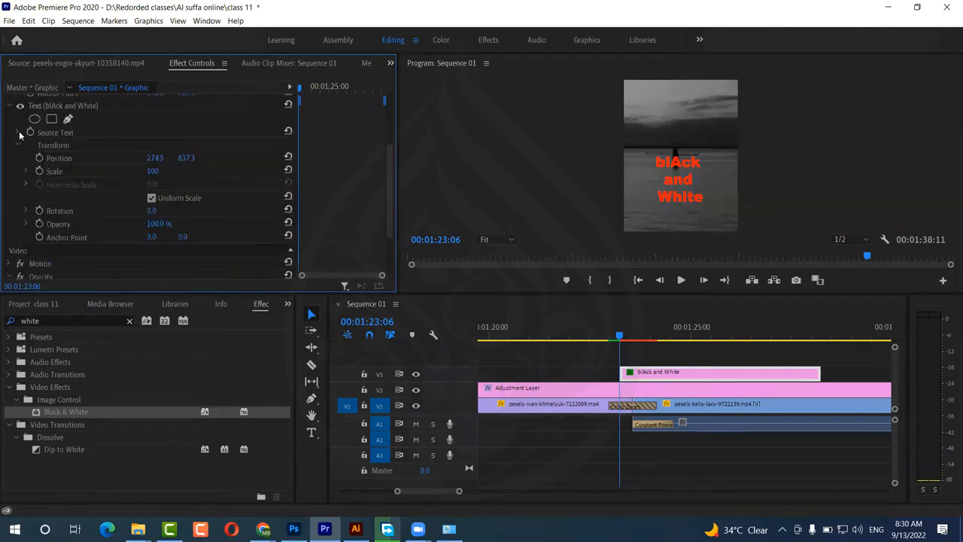
left_click(152, 199)
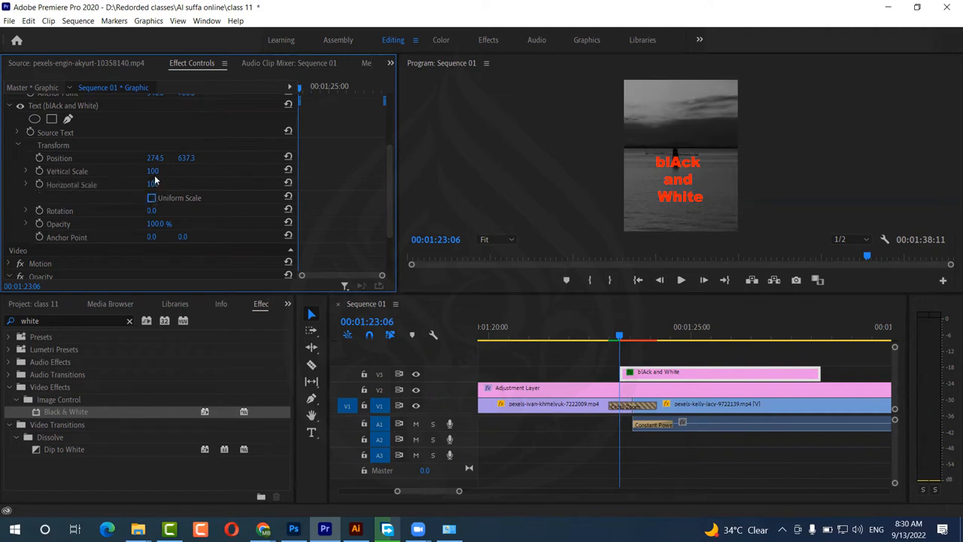
left_click_drag(154, 171, 163, 173)
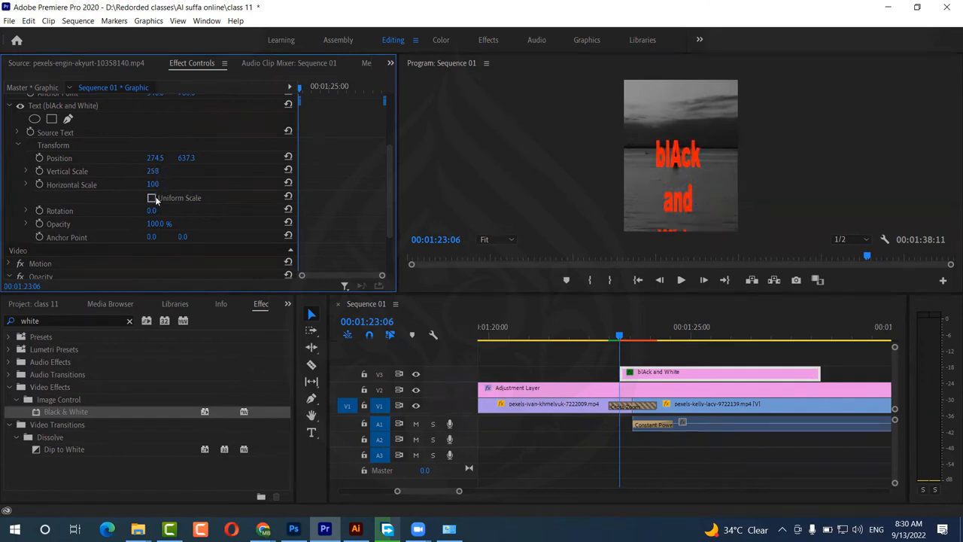
key("ctrl+z")
left_click(151, 197)
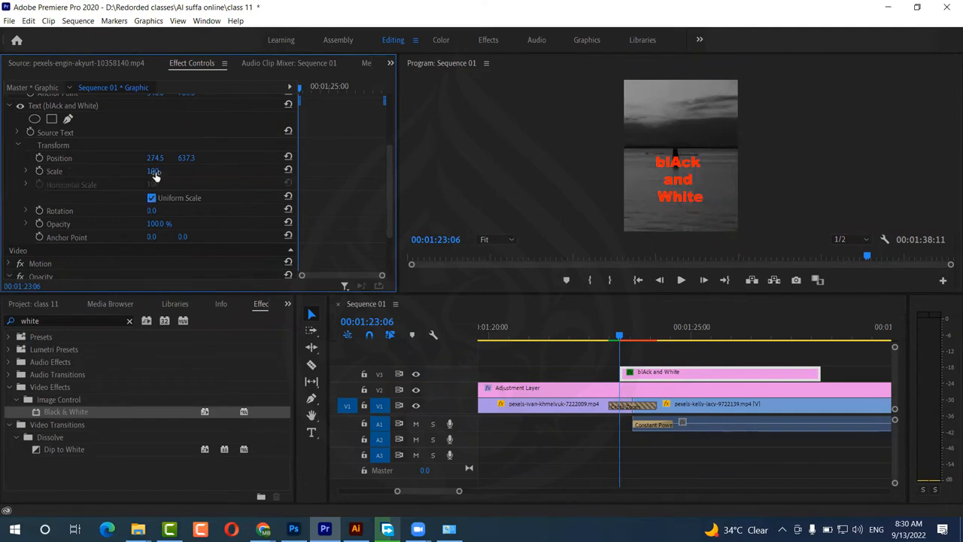
Step: Set the title text's scale to 98 in its Transform settings, keeping Uniform Scale on
left_click_drag(152, 171, 175, 182)
left_click(151, 198)
left_click(154, 198)
Step: Look at the title clip's Motion settings, collapse them and return to the Vector Motion settings
scroll(58, 200, "down", 2)
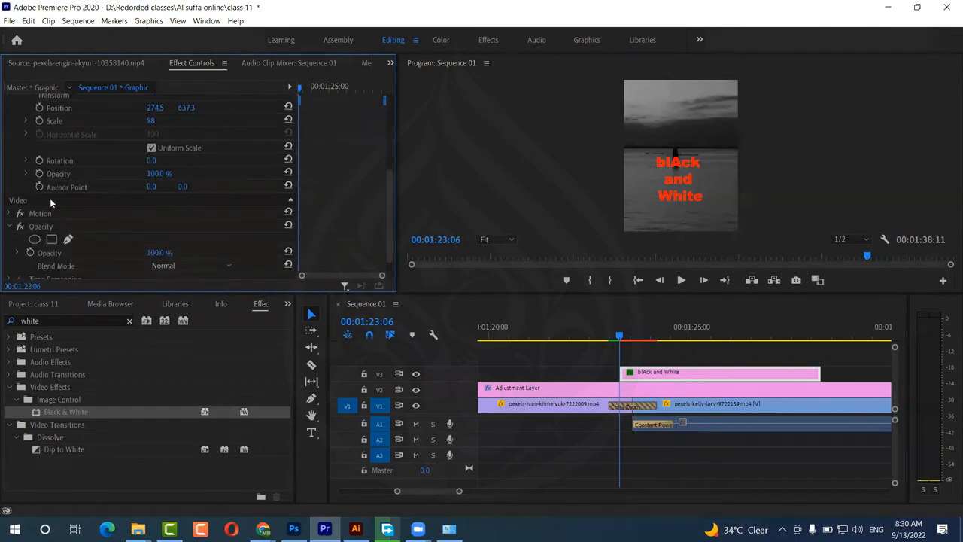
left_click(9, 214)
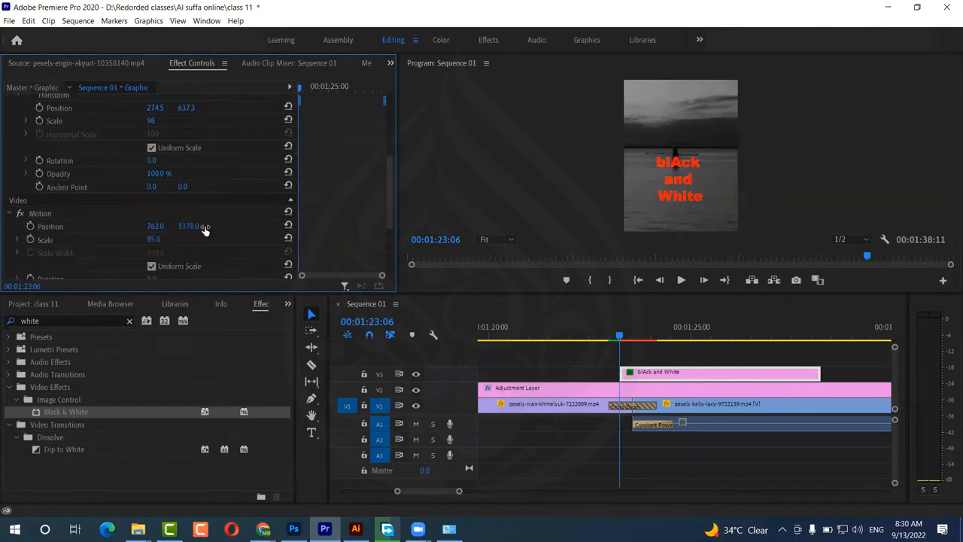
left_click(10, 213)
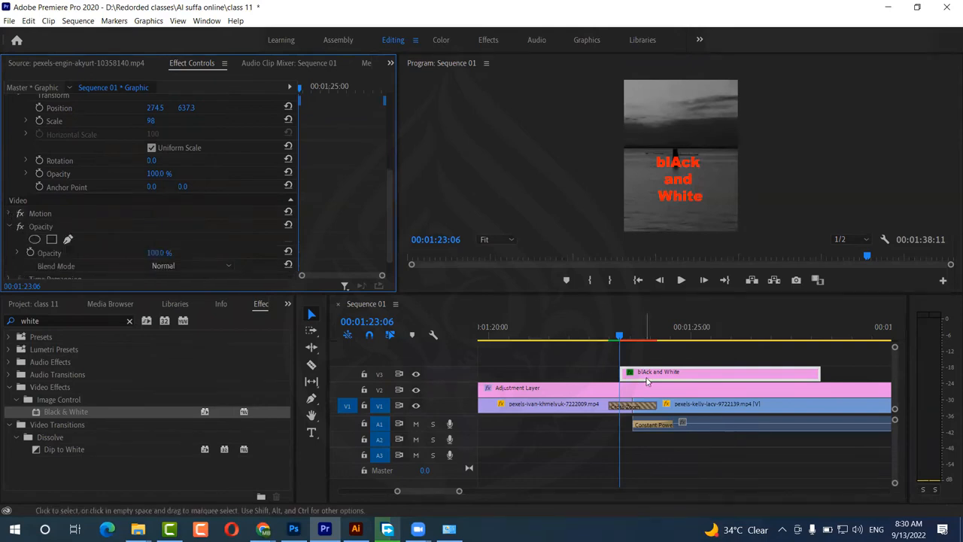
scroll(61, 210, "up", 4)
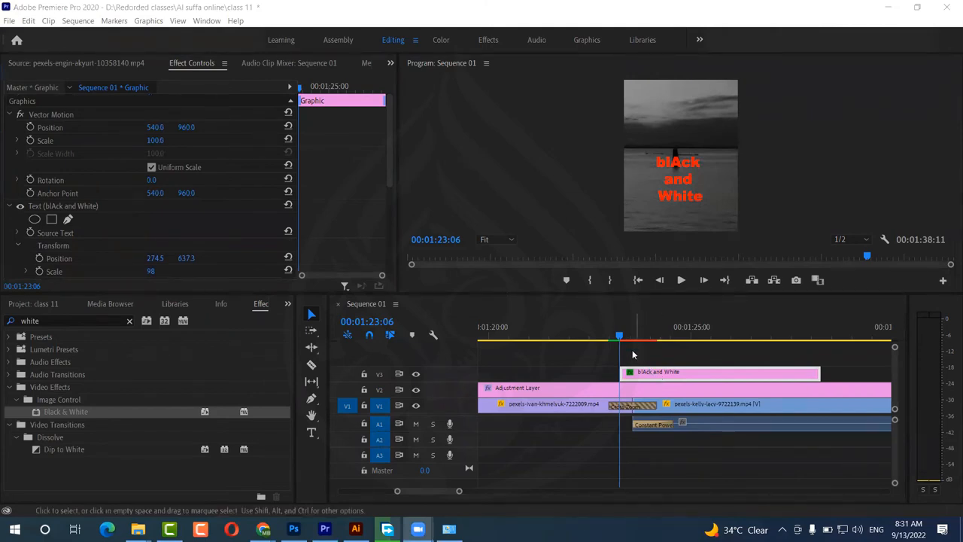
Step: Scrub through the title to 00:01:24:11, and render and play the sequence from the start, stopping at 00:00:01:16
mouse_move(623, 337)
left_mouse_down()
mouse_move(686, 335)
mouse_move(636, 336)
left_mouse_up()
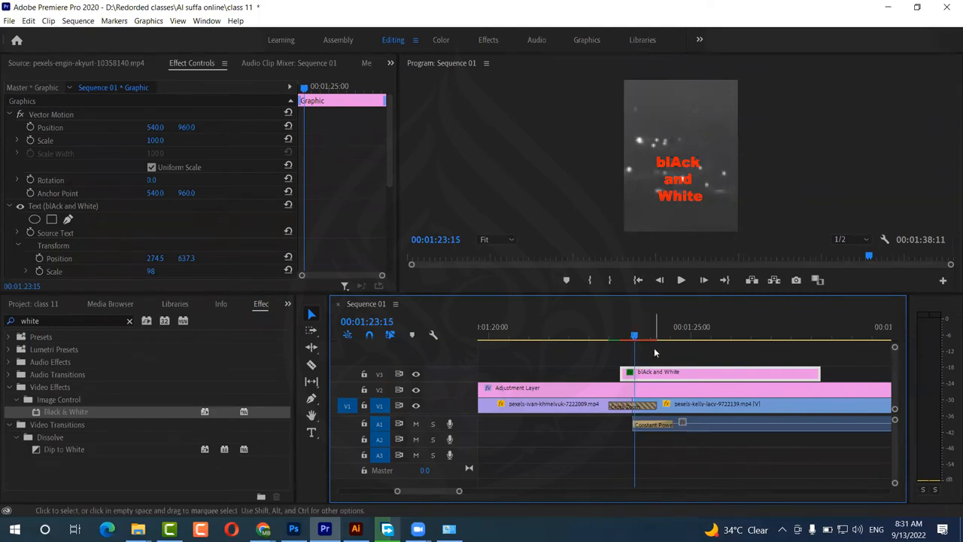
left_click_drag(637, 337, 672, 336)
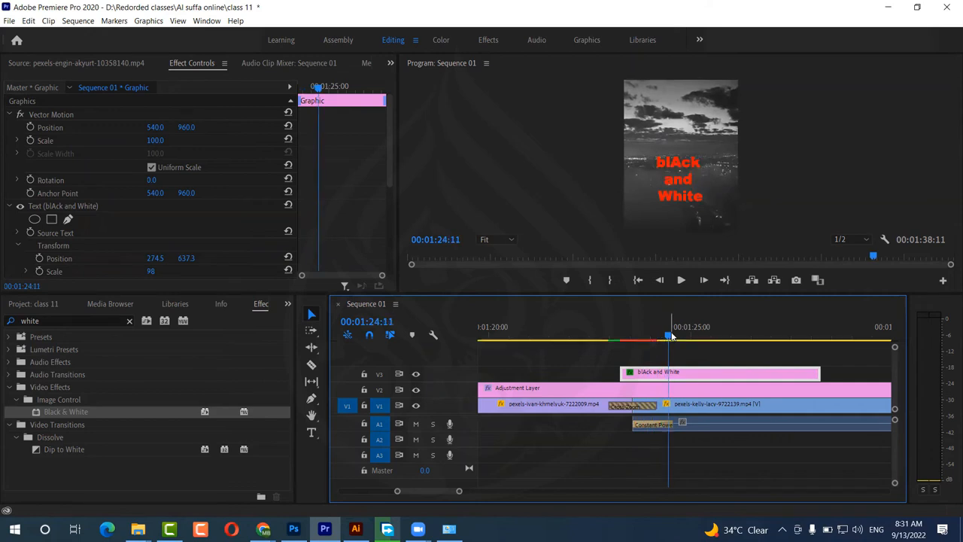
key("Return")
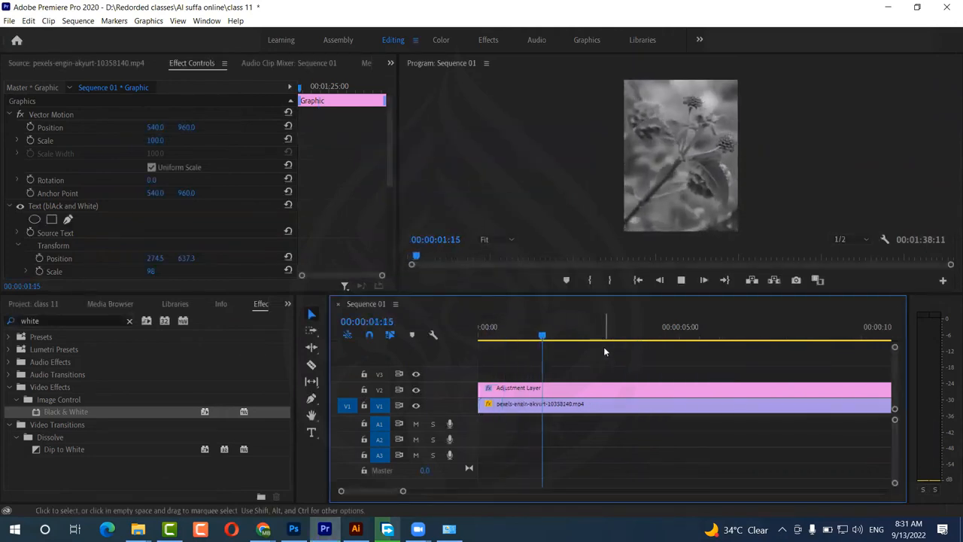
key("space")
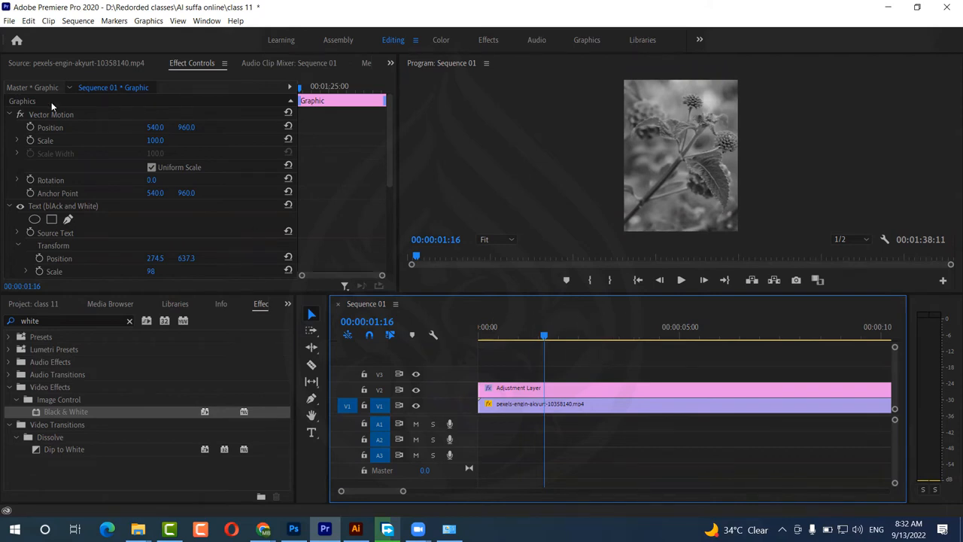
Step: Export Sequence 01 as a media file with Match Sequence Settings enabled
left_click(9, 21)
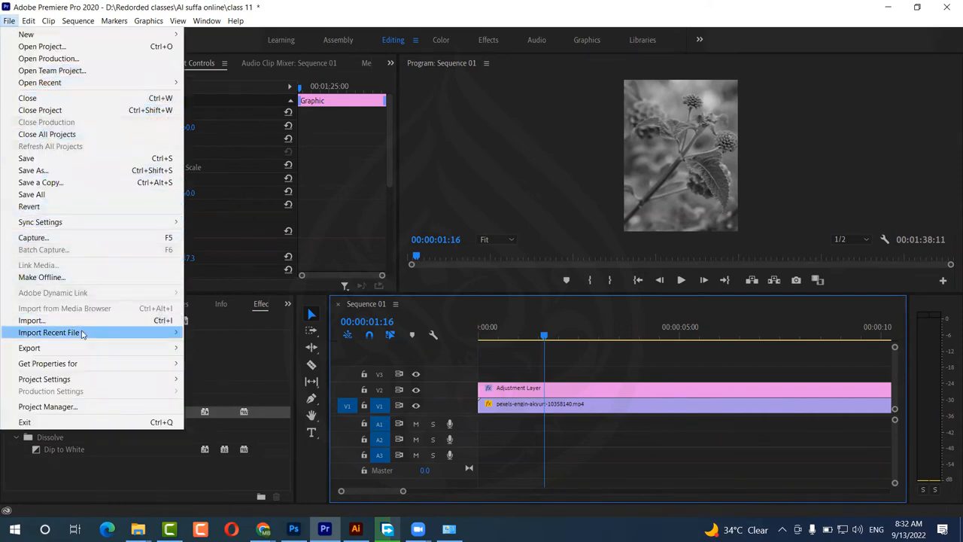
mouse_move(83, 347)
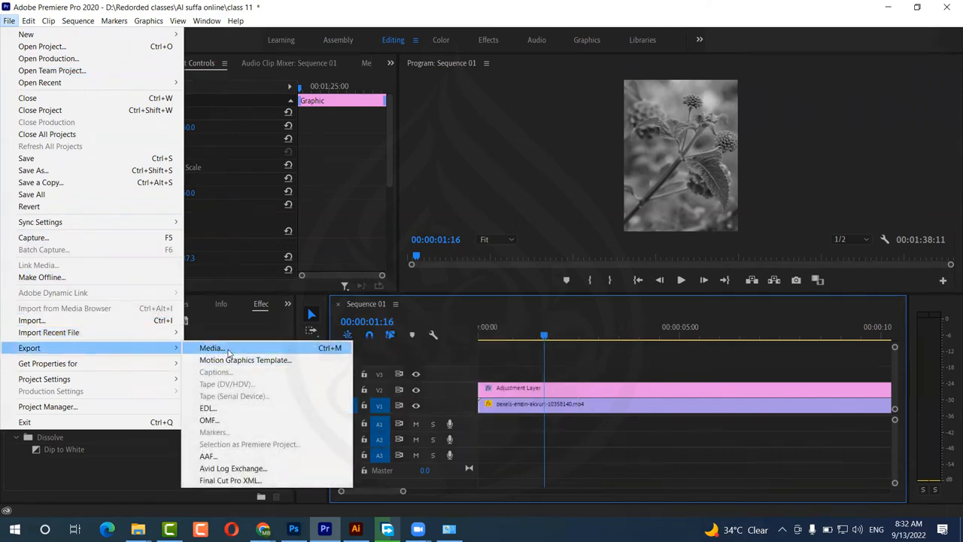
left_click(232, 351)
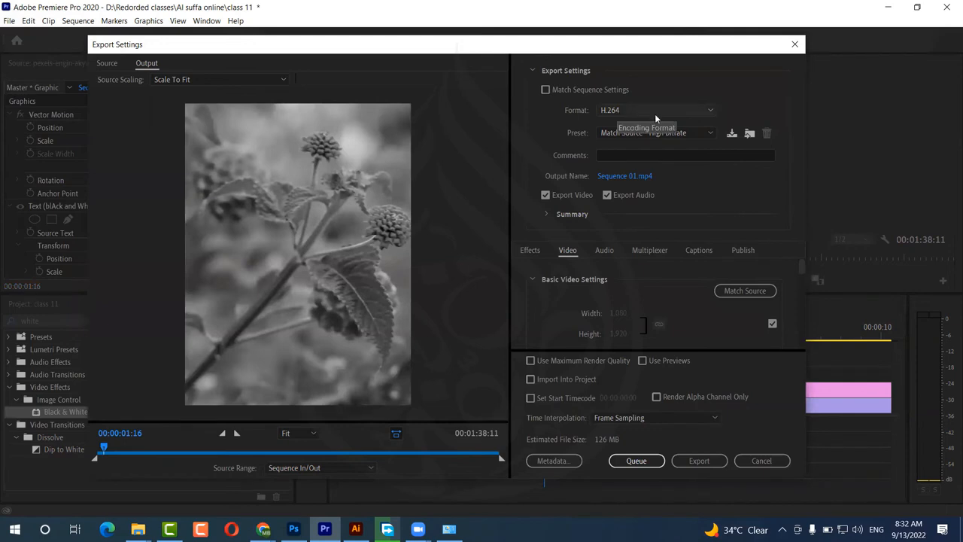
left_click(585, 90)
left_click(585, 90)
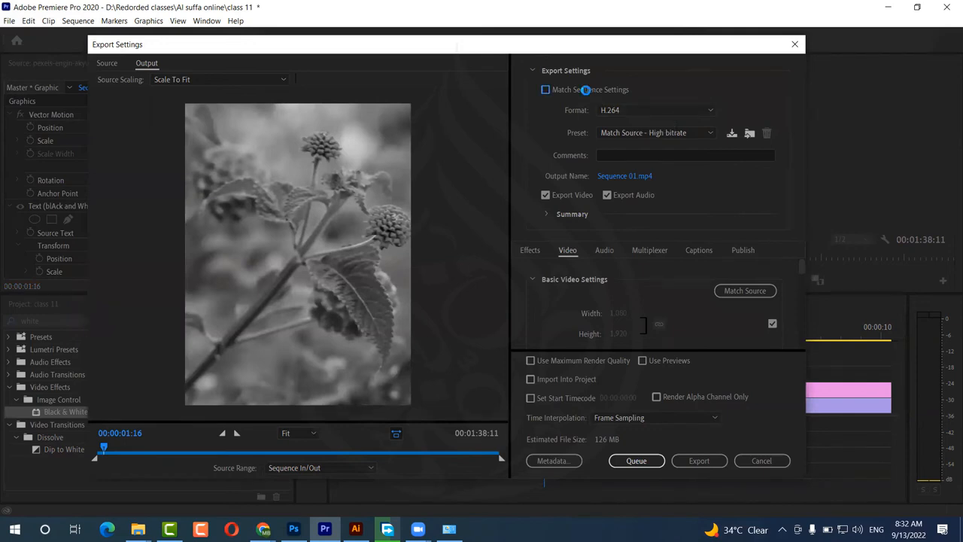
left_click(585, 89)
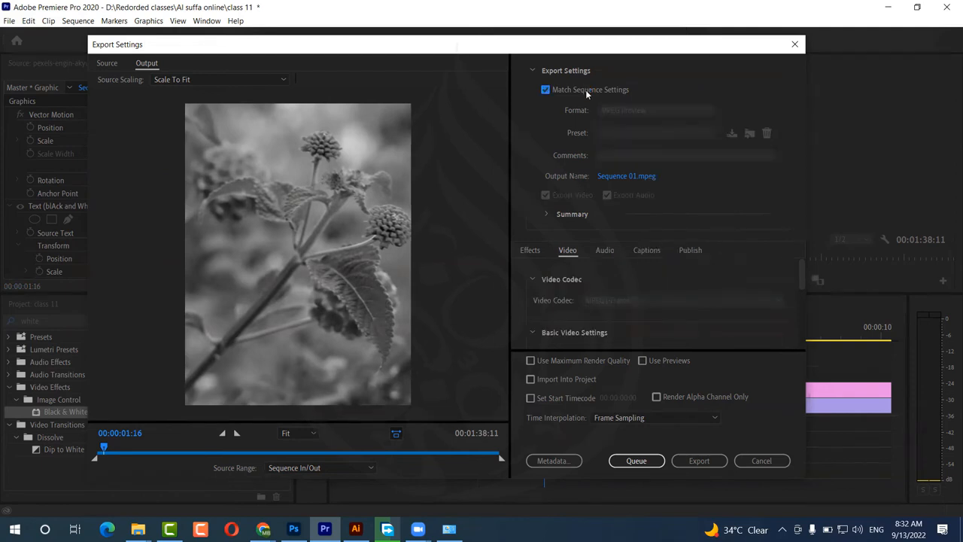
left_click(699, 460)
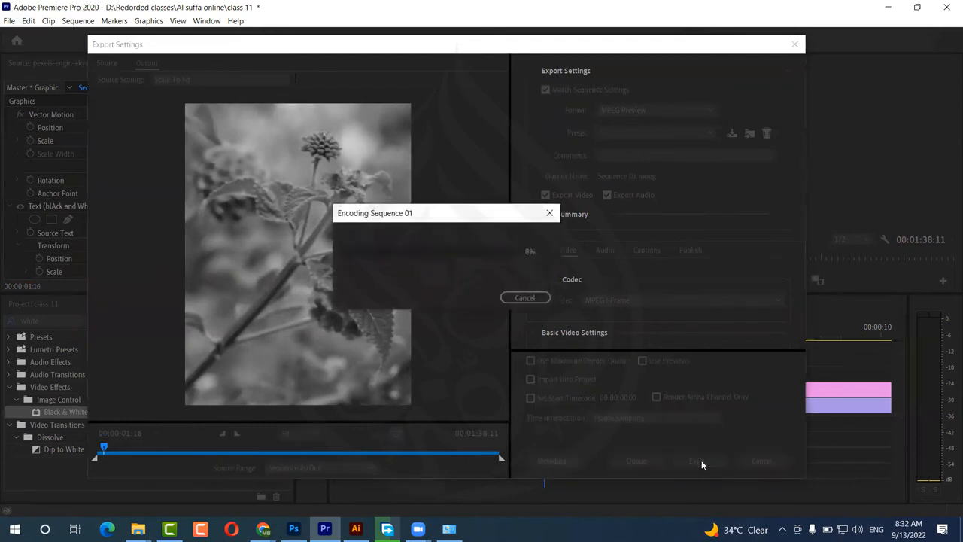
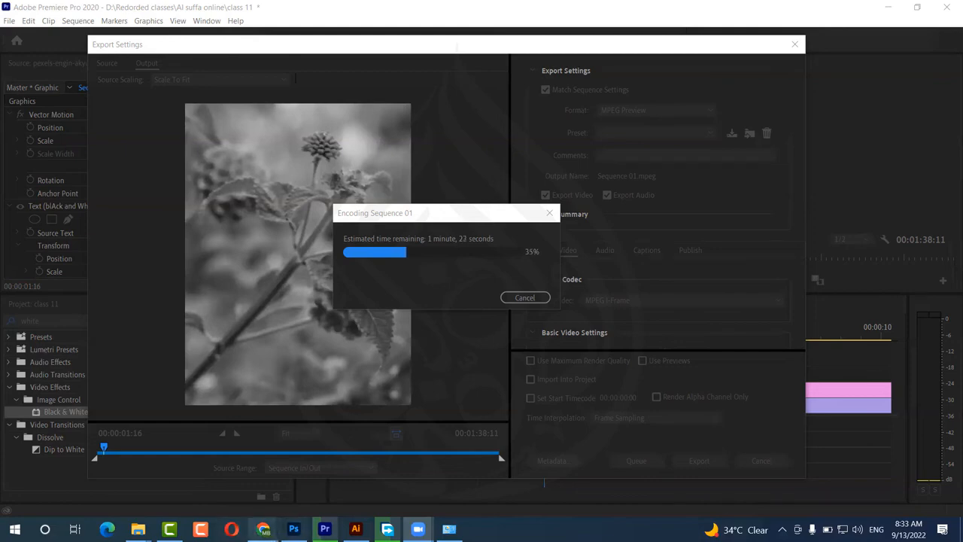
Step: Switch to Chrome and open the Influencer Marketing Hub Instagram video size guide from the search results
mouse_move(263, 528)
left_click(553, 476)
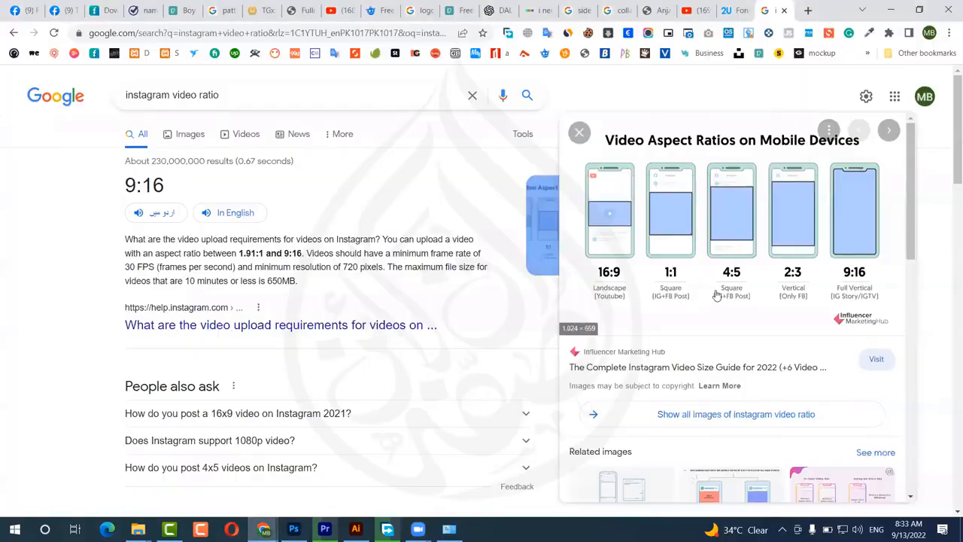
left_click(725, 245)
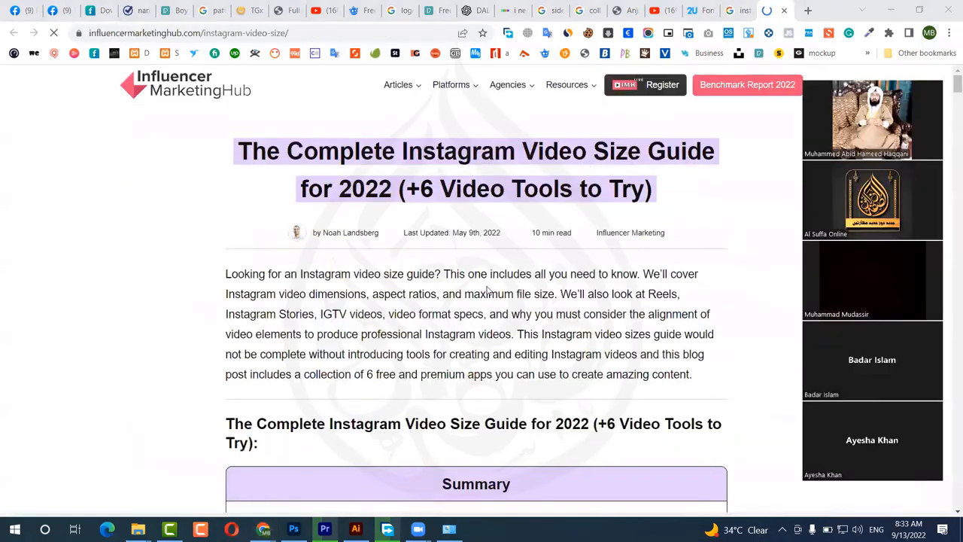
Step: Examine the guide's chart of video aspect ratios on mobile devices and return to Premiere Pro
scroll(488, 290, "down", 7)
scroll(487, 289, "down", 8)
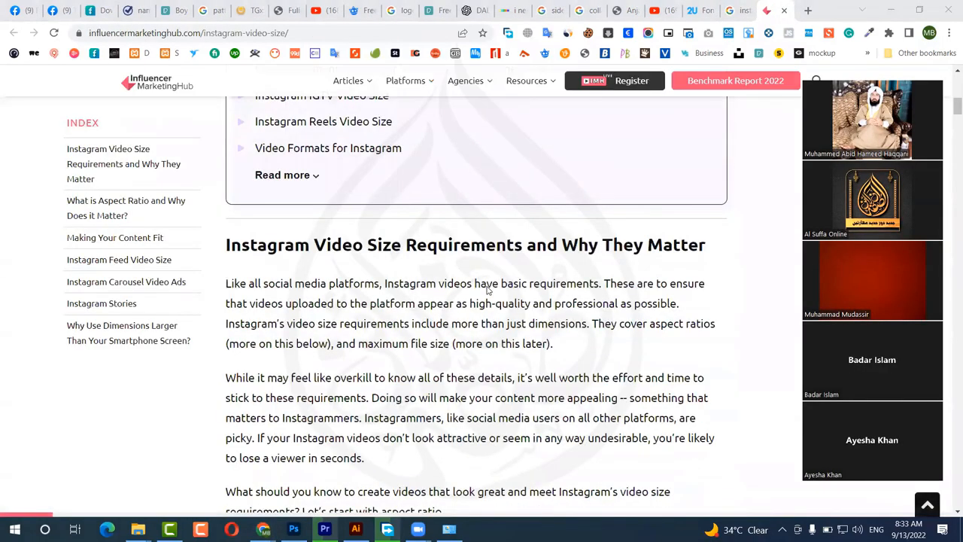
scroll(487, 290, "down", 1)
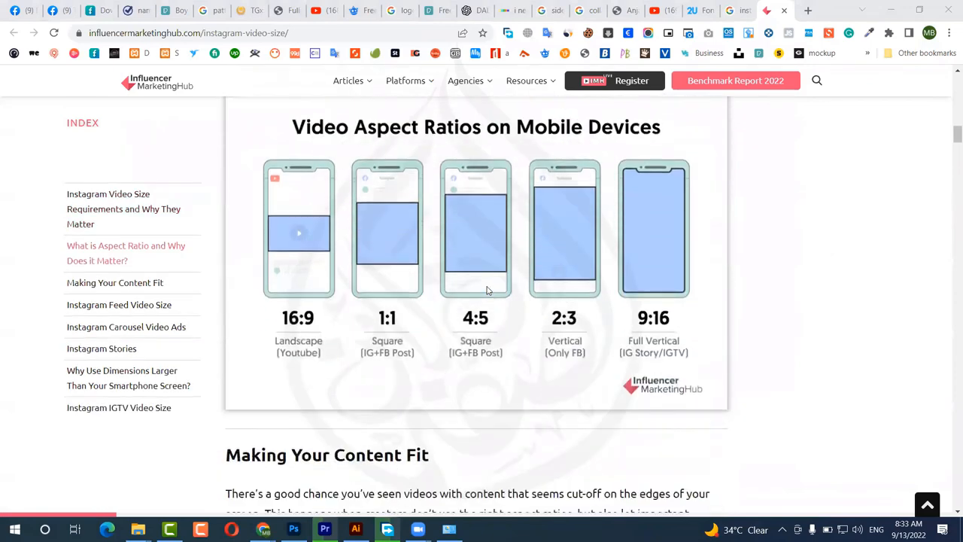
scroll(487, 291, "up", 1)
scroll(467, 219, "down", 3)
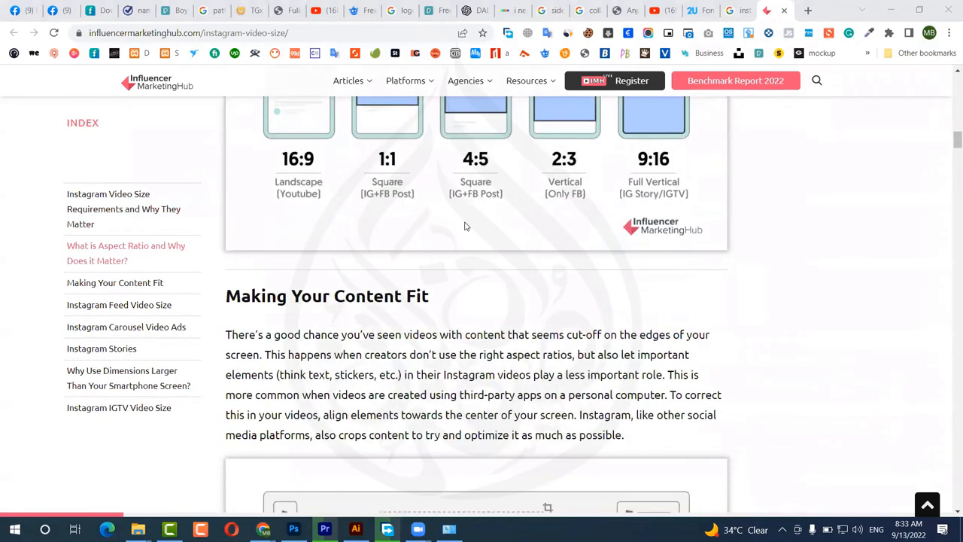
scroll(421, 233, "up", 2)
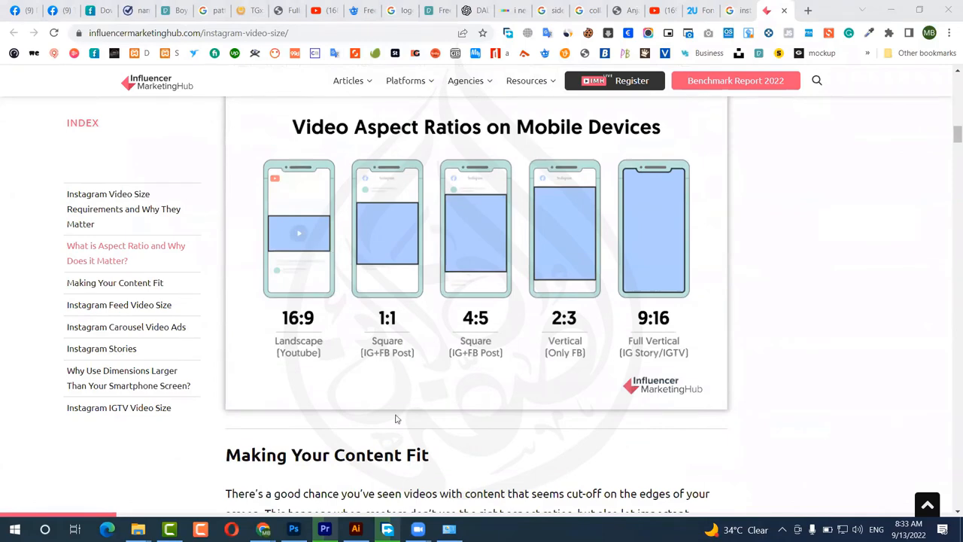
left_click(325, 529)
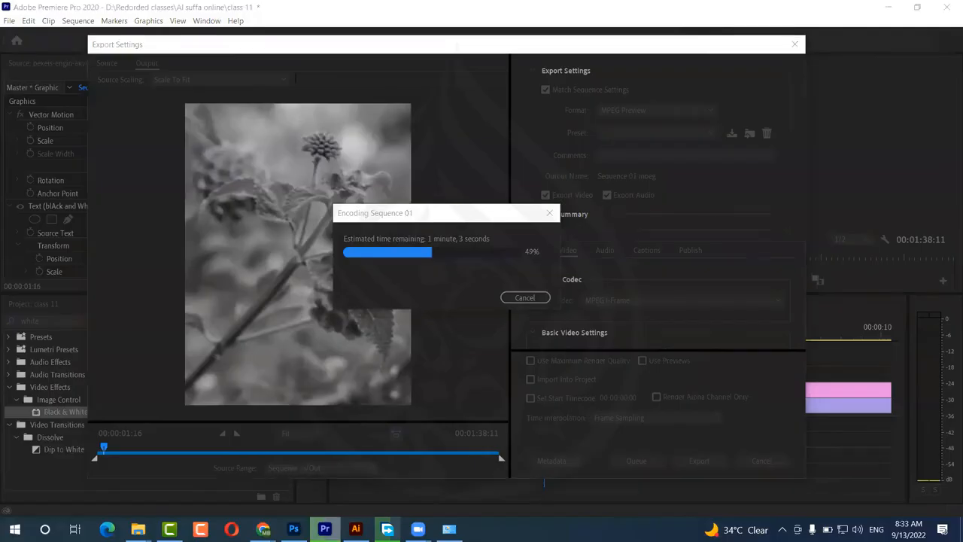
Step: Switch to Chrome and examine the guide's sections on fitting content, feed video, carousel ad and Stories dimensions
mouse_move(264, 528)
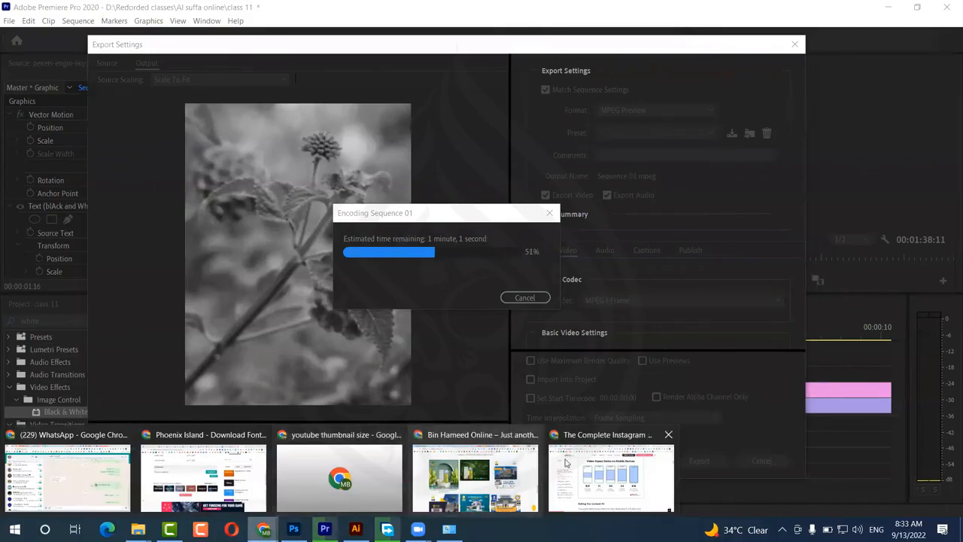
left_click(470, 478)
scroll(450, 350, "down", 3)
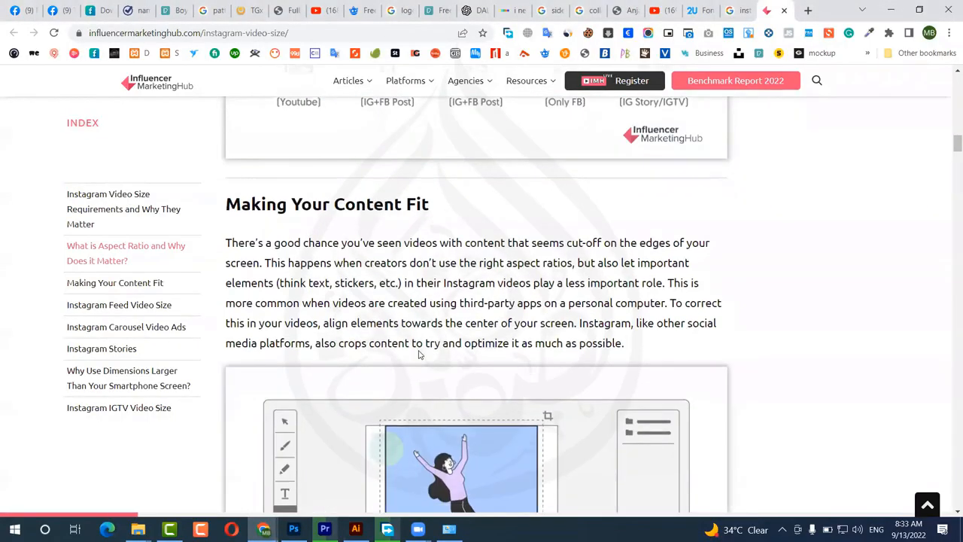
scroll(419, 354, "down", 3)
scroll(419, 354, "down", 7)
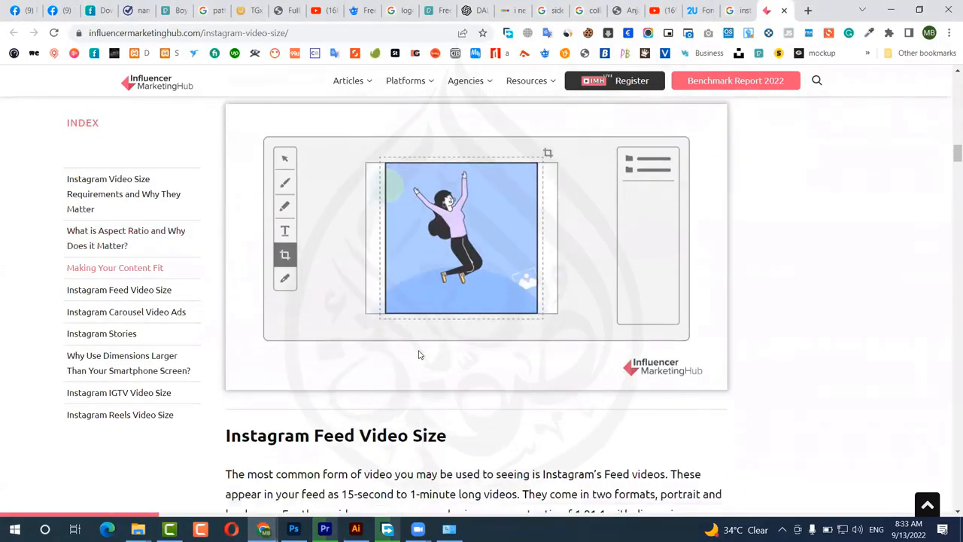
scroll(419, 355, "up", 2)
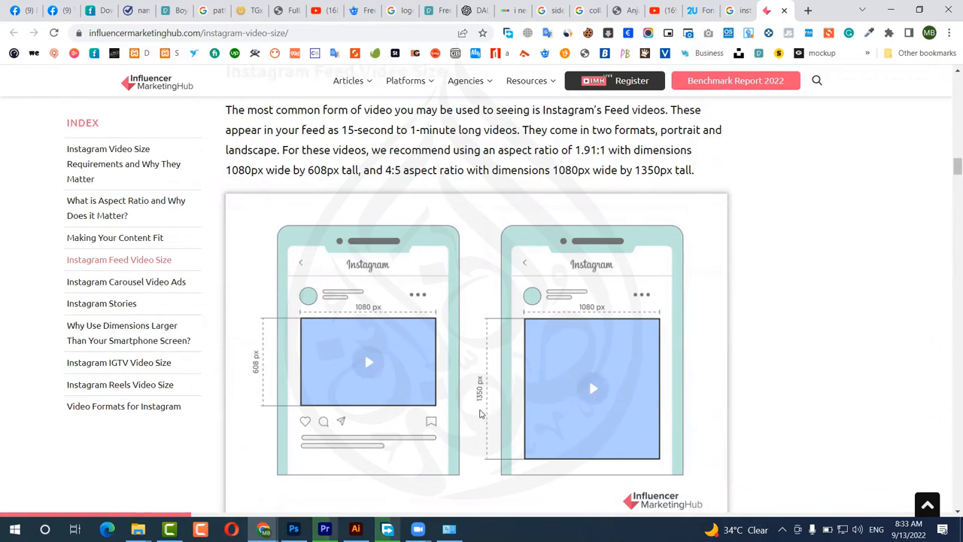
scroll(505, 404, "down", 3)
scroll(505, 404, "down", 8)
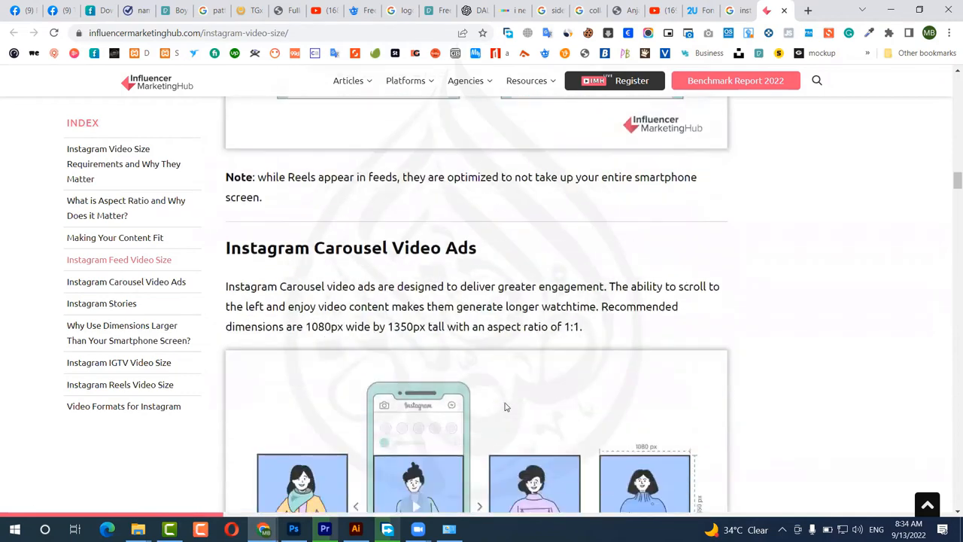
scroll(505, 404, "down", 3)
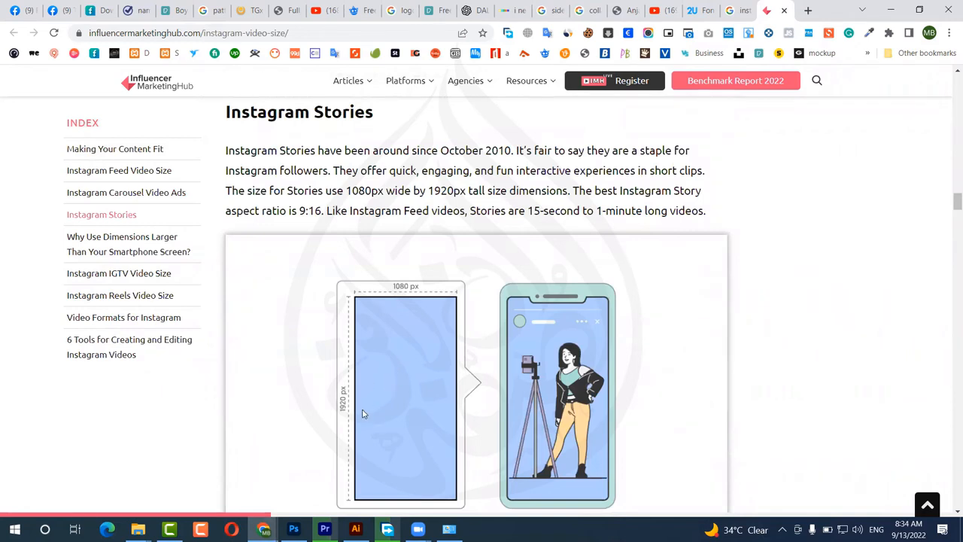
scroll(360, 384, "down", 1)
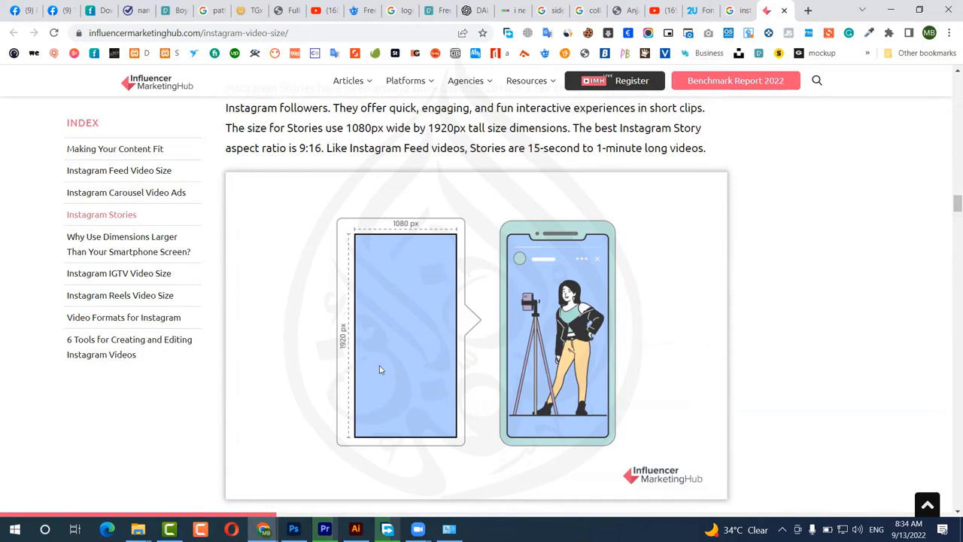
Step: Look through the guide's sections on larger dimensions, IGTV and Reels video sizes, down to the Instagram video formats
scroll(413, 401, "down", 1)
scroll(413, 401, "down", 8)
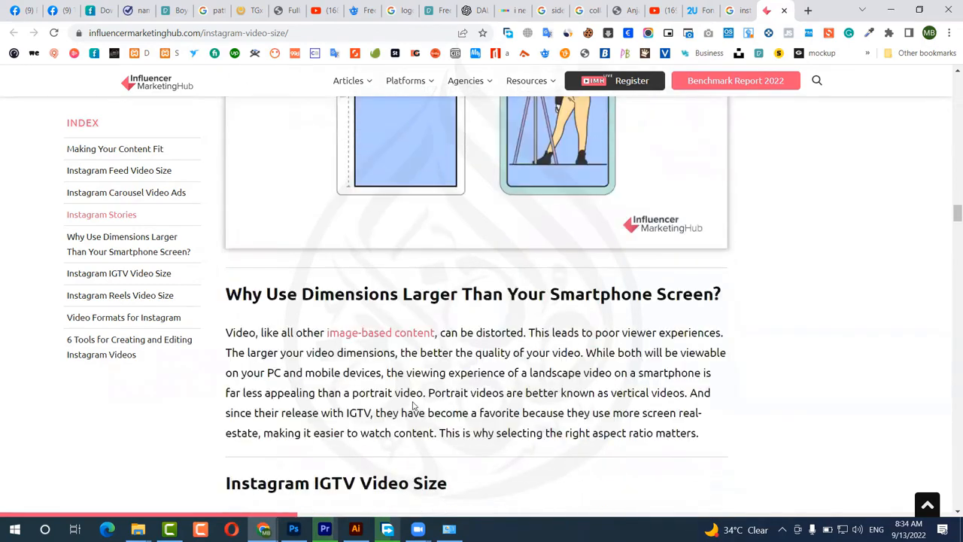
scroll(412, 408, "down", 14)
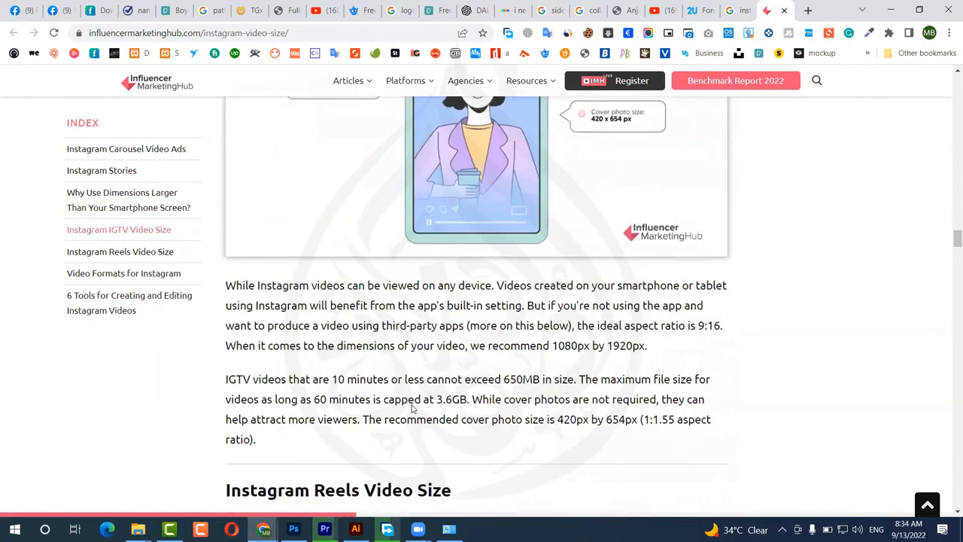
scroll(411, 411, "down", 13)
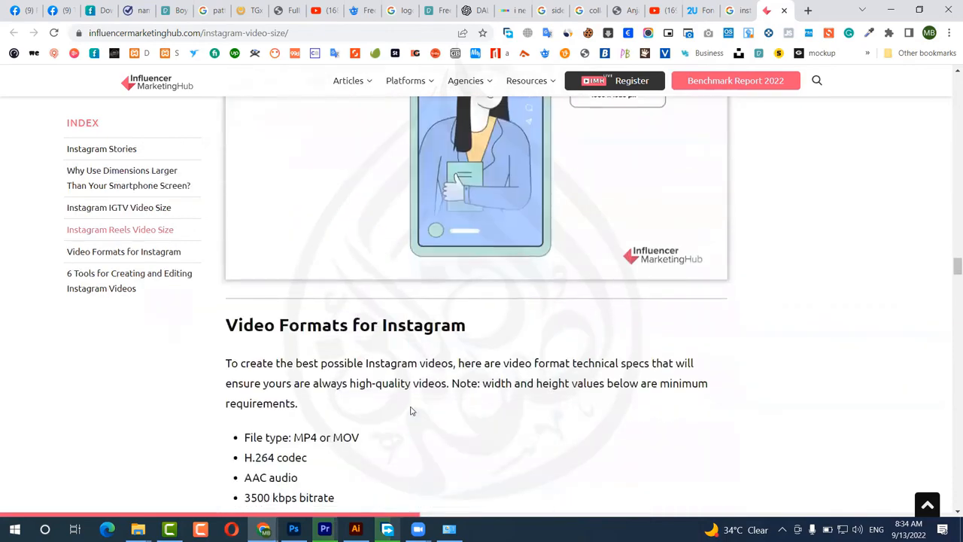
Step: Examine the guide's list of tools for creating and editing Instagram videos, including Adobe Premiere Rush, InShot and Horizon
scroll(410, 406, "up", 2)
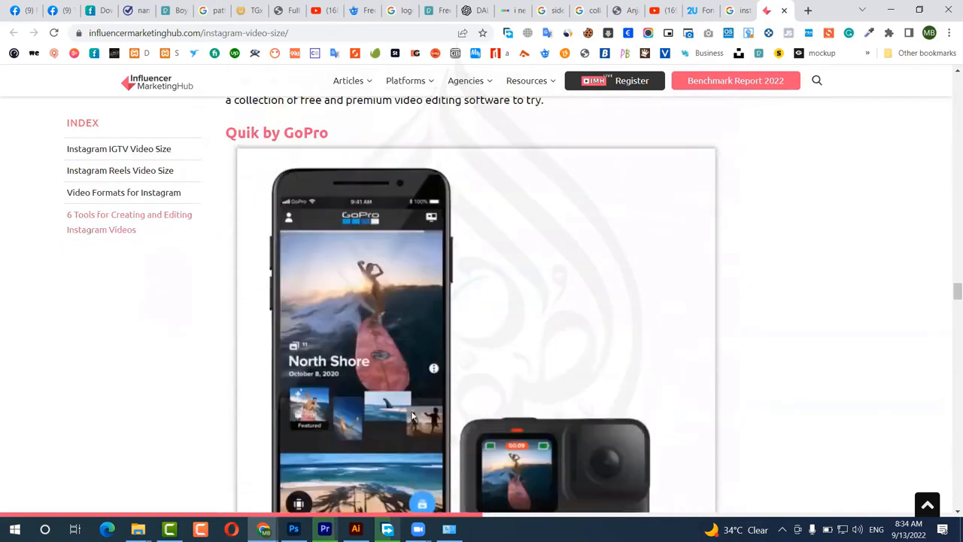
scroll(410, 411, "down", 2)
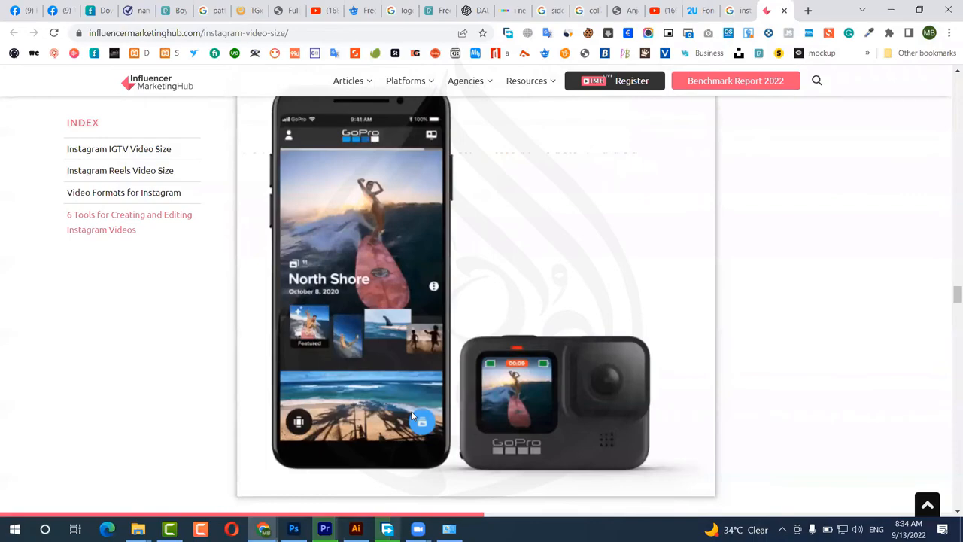
scroll(412, 415, "down", 16)
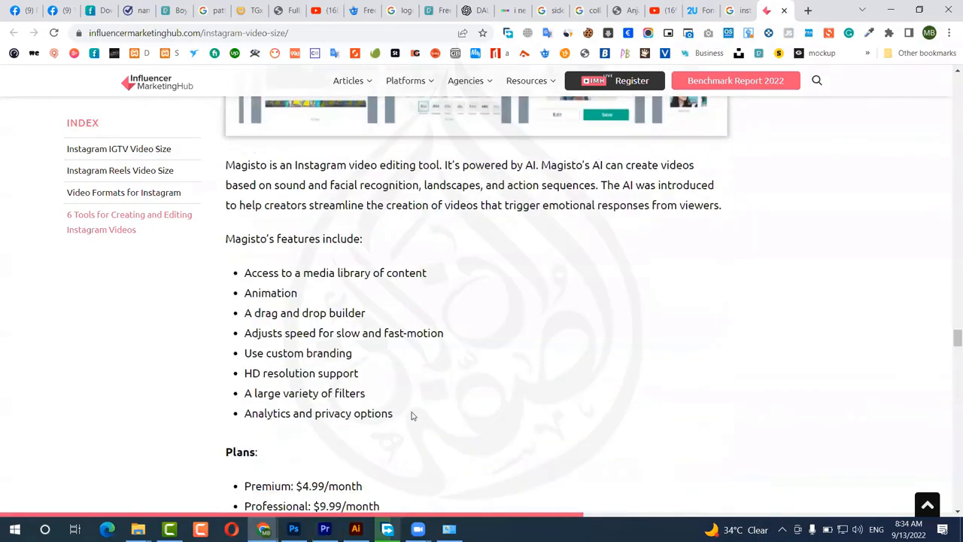
scroll(412, 416, "down", 7)
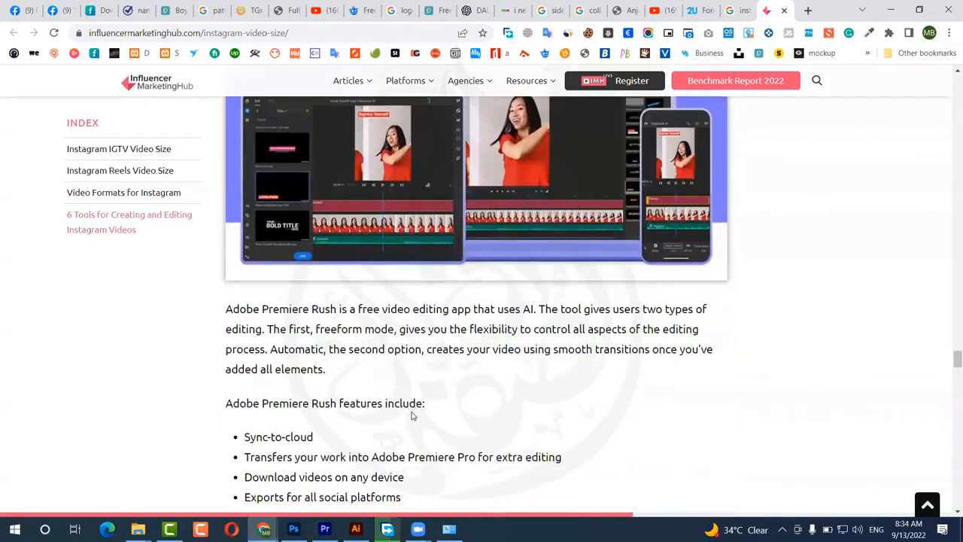
scroll(412, 415, "up", 3)
scroll(410, 425, "up", 3)
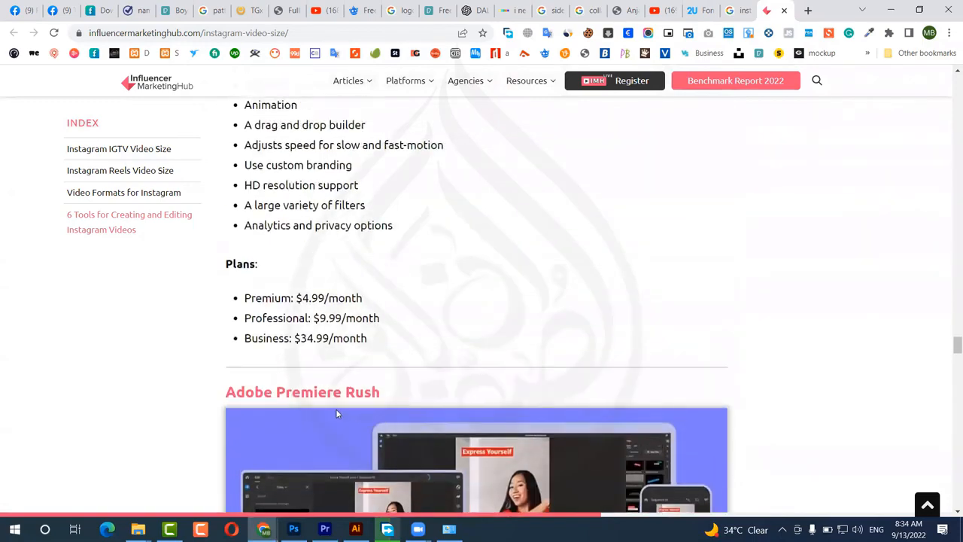
scroll(374, 423, "down", 3)
scroll(451, 436, "down", 3)
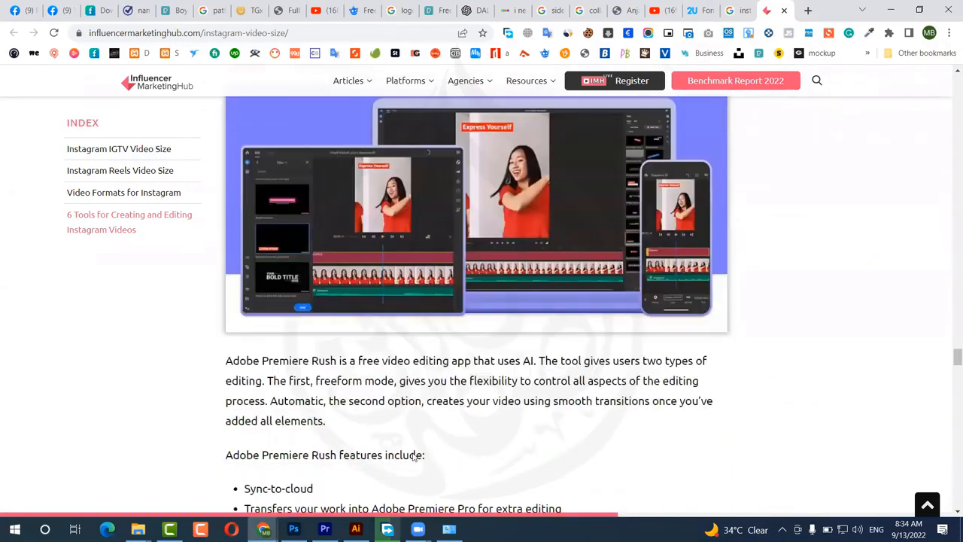
scroll(444, 406, "down", 5)
scroll(430, 331, "down", 5)
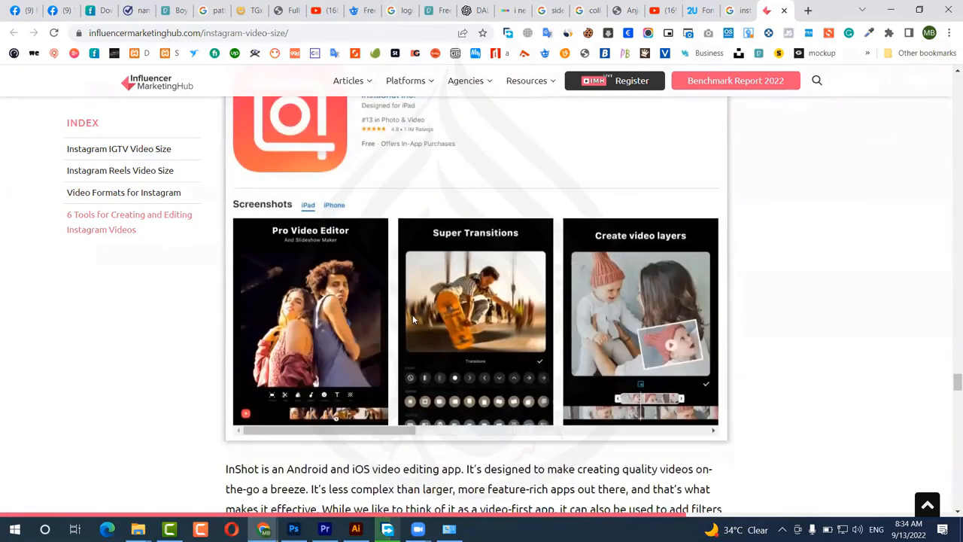
scroll(316, 301, "up", 4)
scroll(318, 300, "down", 9)
scroll(319, 300, "down", 5)
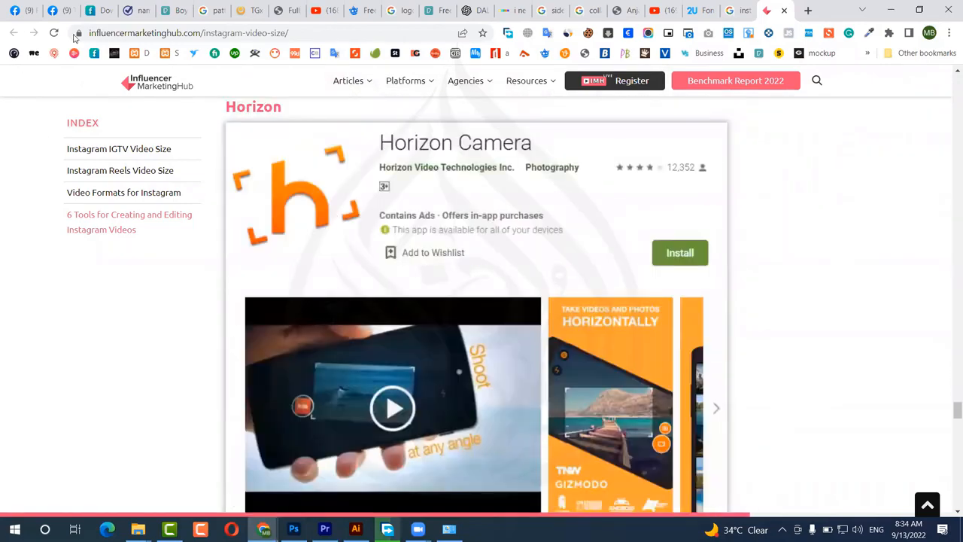
Step: Return to Premiere Pro after showing the Google results for the Instagram video ratio, and activate the Type tool
left_click(734, 11)
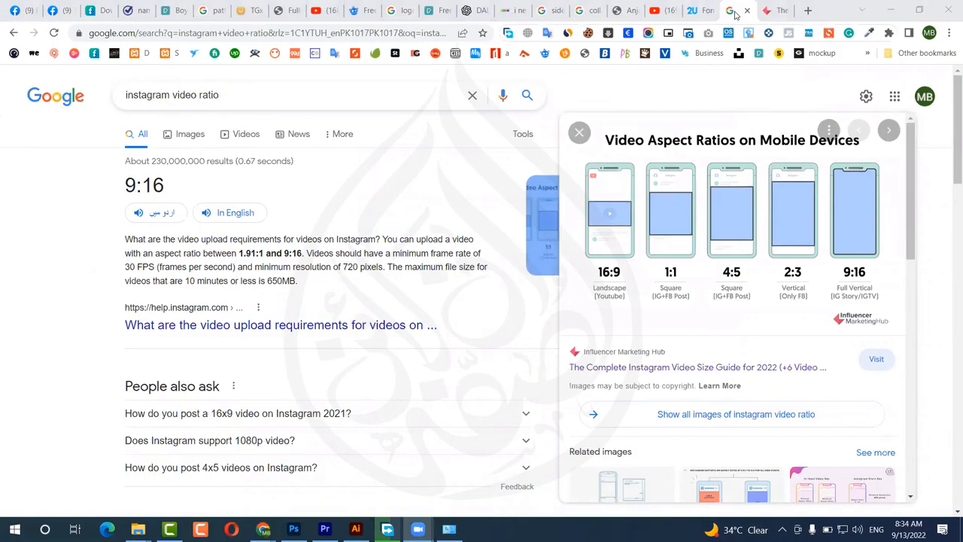
left_click(324, 529)
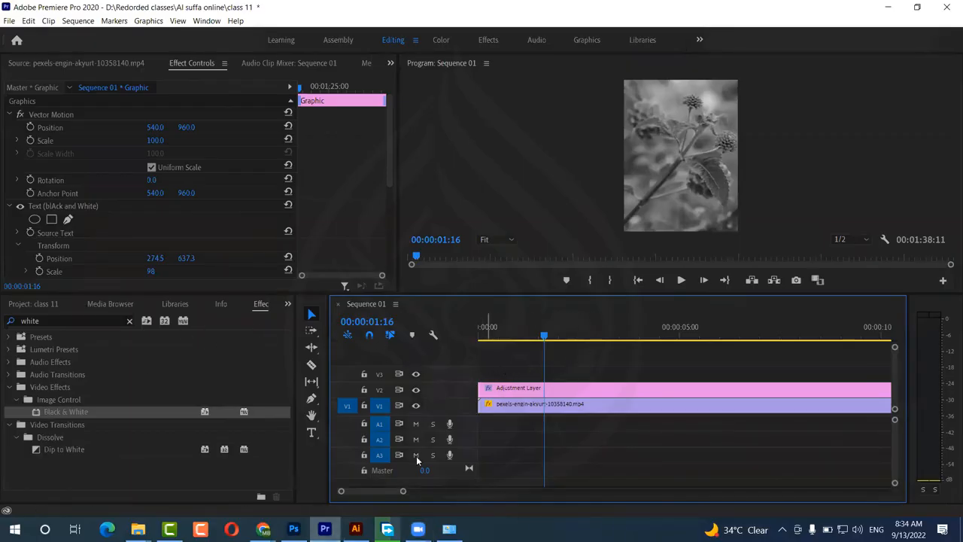
left_click(311, 432)
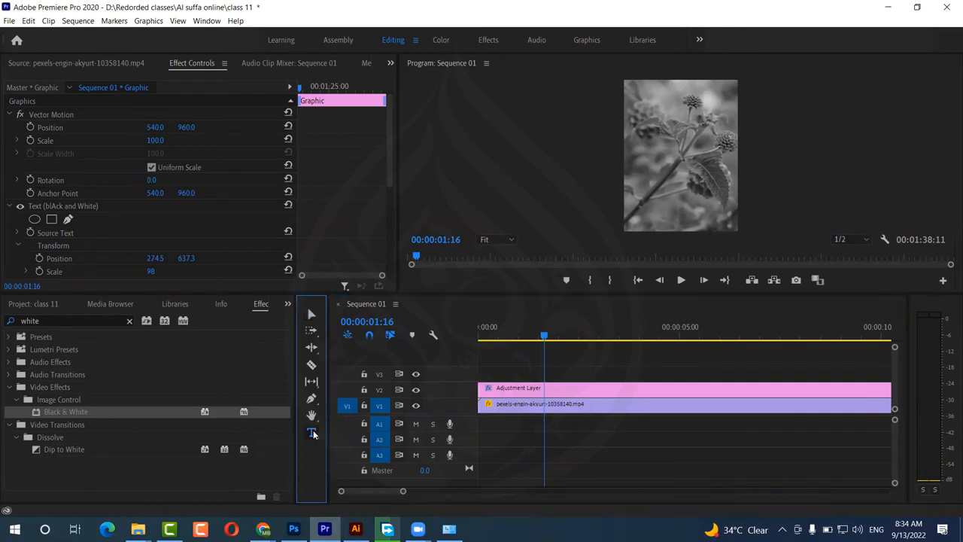
left_click(665, 136)
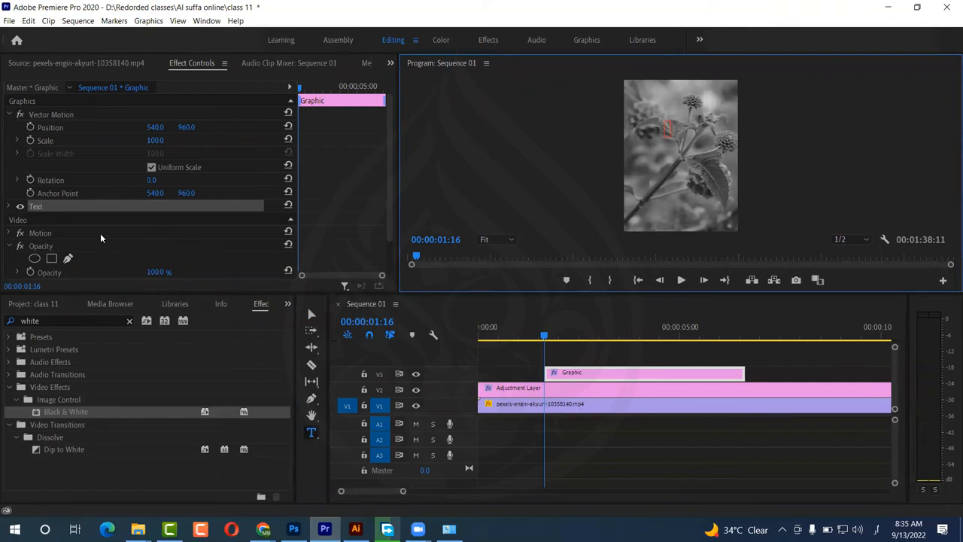
left_click(10, 206)
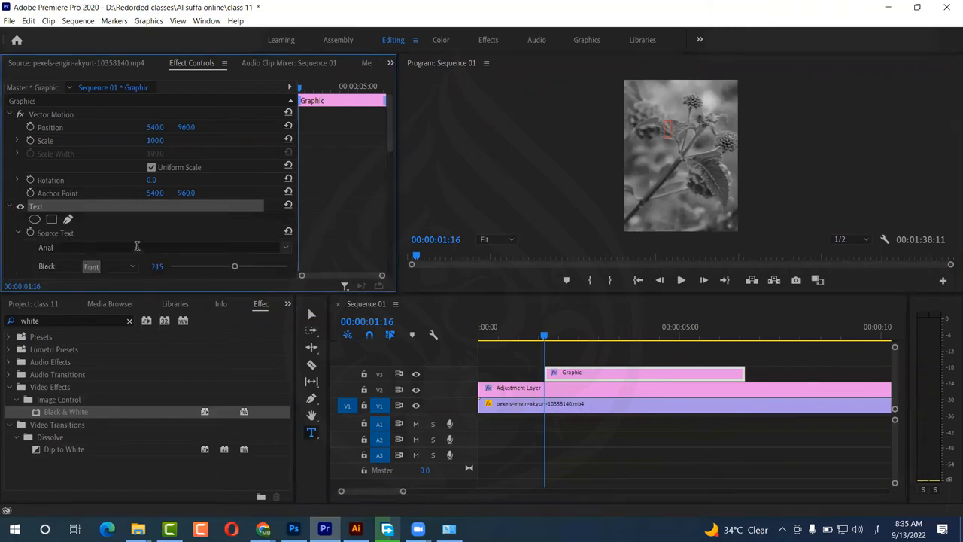
left_click(573, 171)
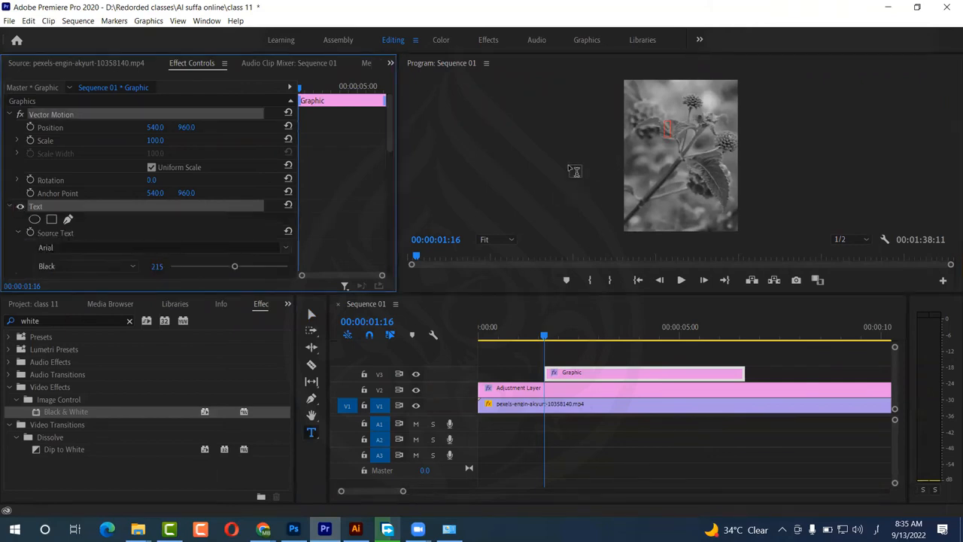
left_click(671, 130)
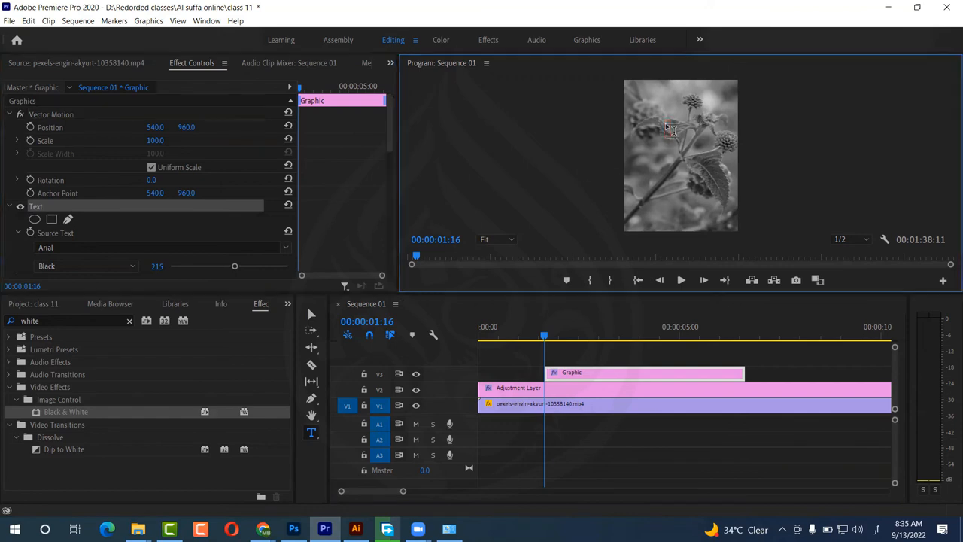
key("Delete")
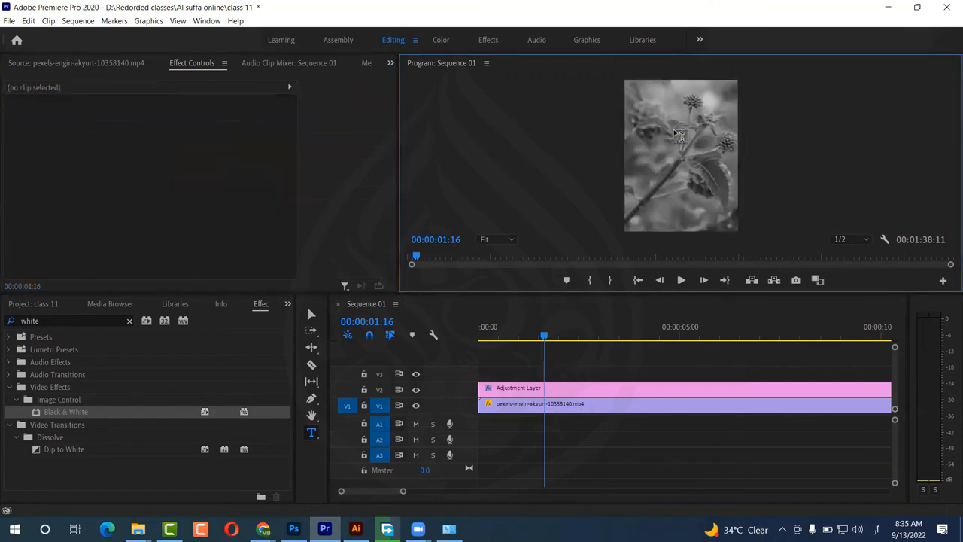
Step: Add the Urdu text "می اردو" over the plant clip at 00:00:01:16 and select all of its characters
left_click(670, 134)
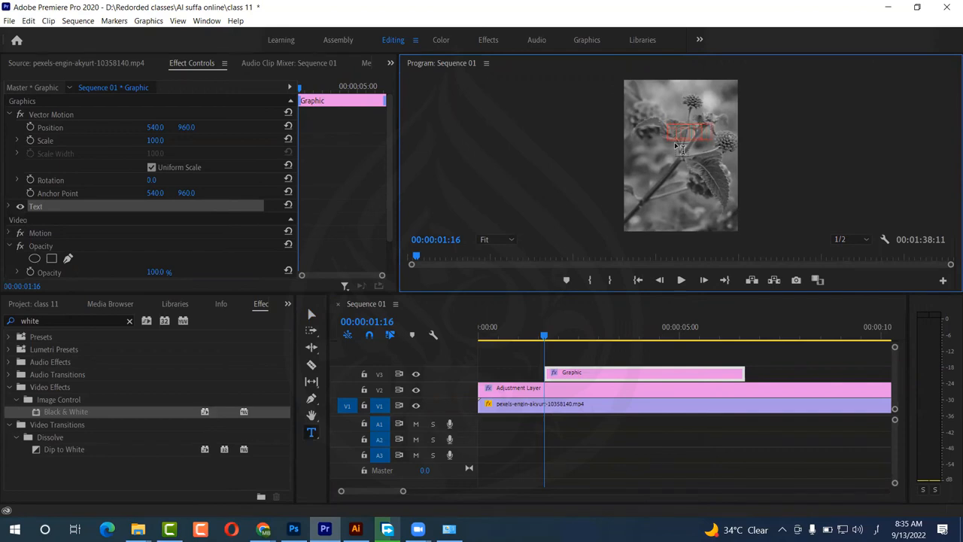
type("ab")
key("ctrl+a")
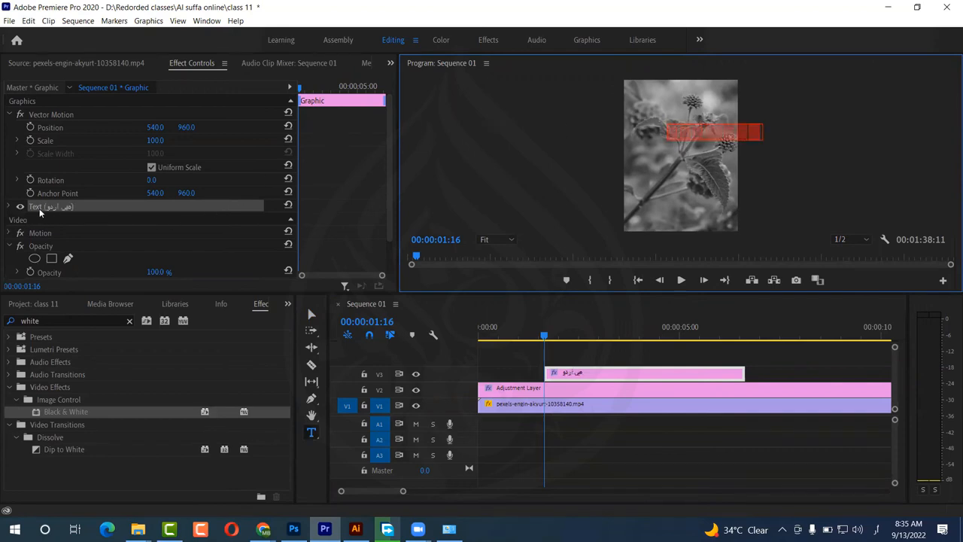
Step: Open the Urdu text's font list and look through its Arabic-script and Urdu typefaces
left_click(10, 206)
left_click(105, 248)
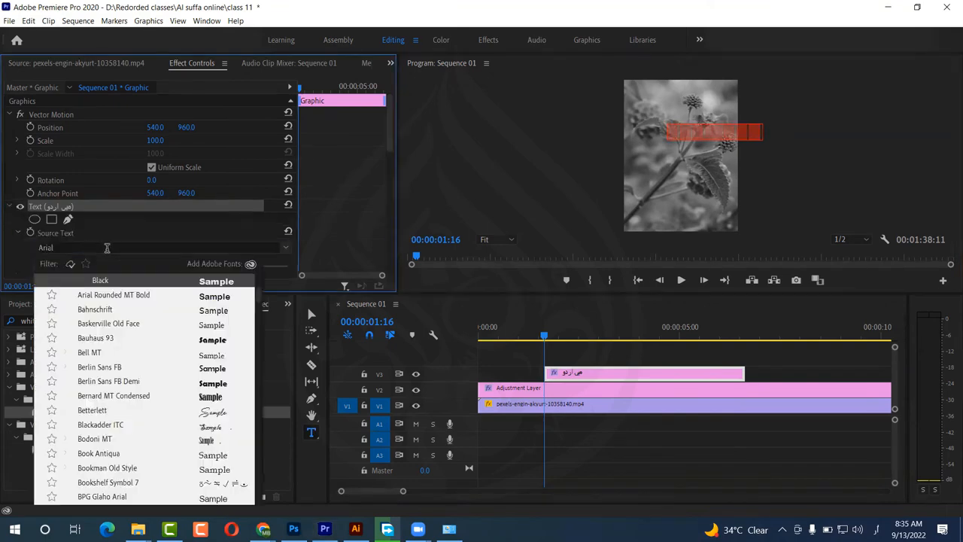
scroll(210, 354, "up", 5)
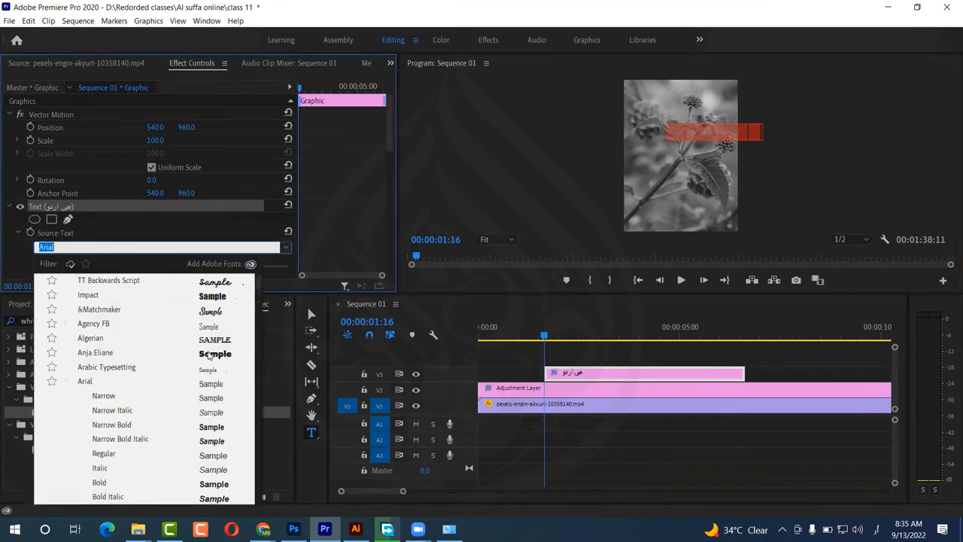
scroll(210, 354, "down", 5)
scroll(209, 354, "down", 20)
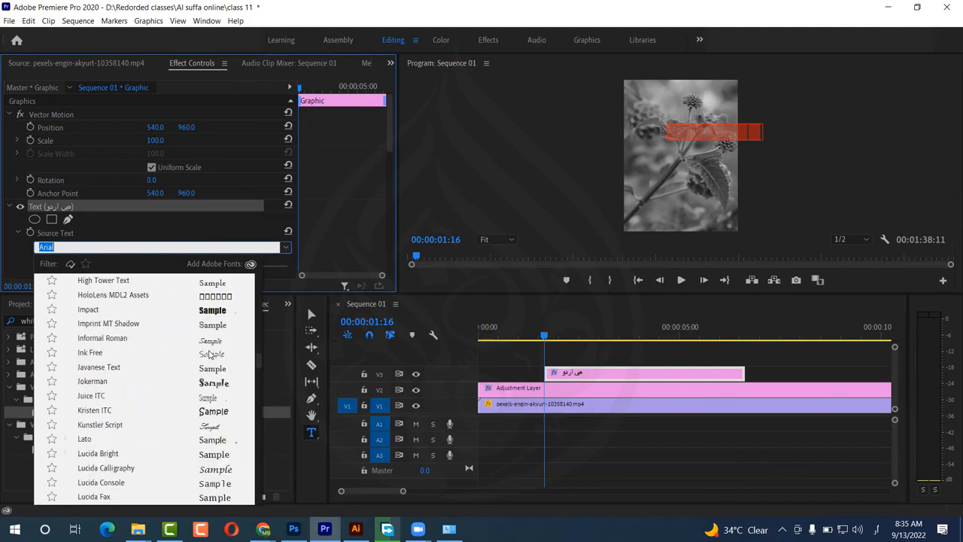
scroll(210, 354, "down", 18)
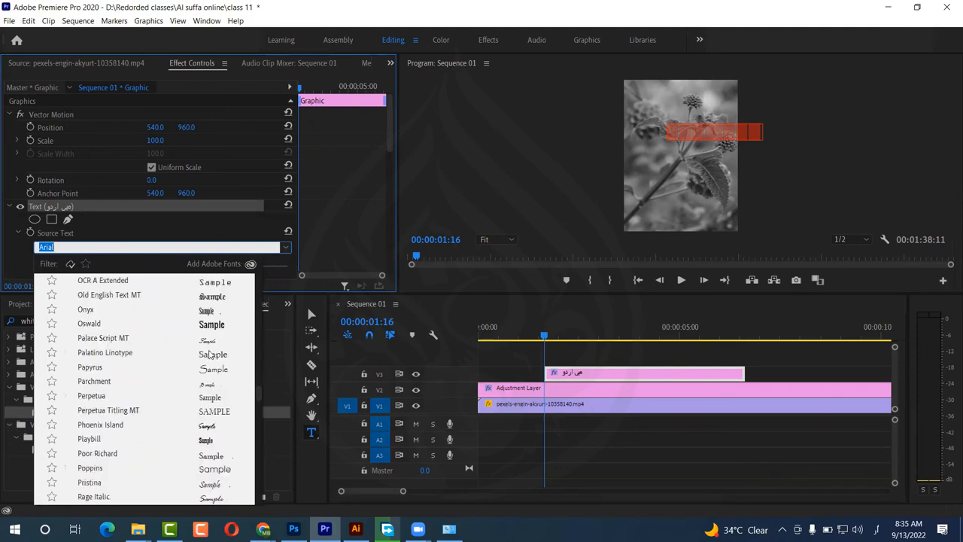
scroll(211, 354, "down", 20)
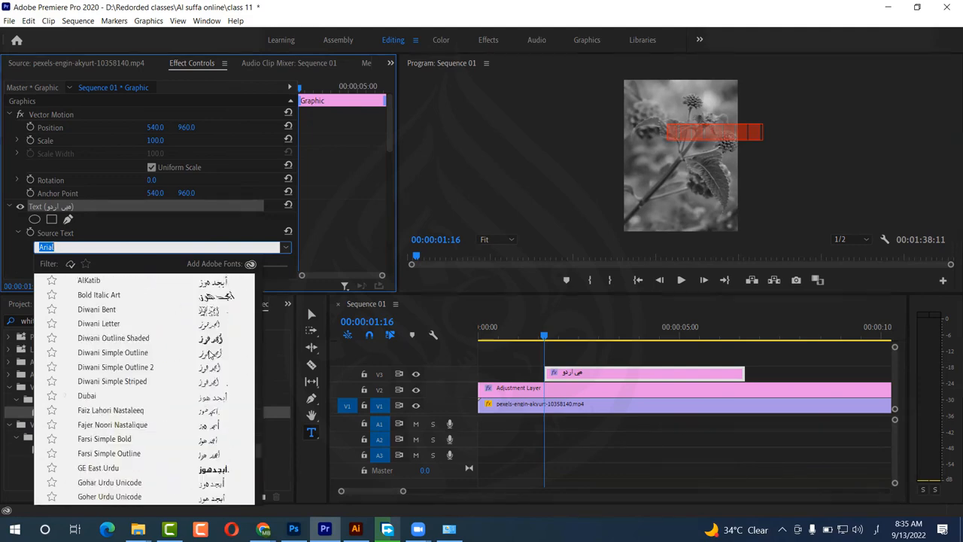
scroll(209, 354, "down", 20)
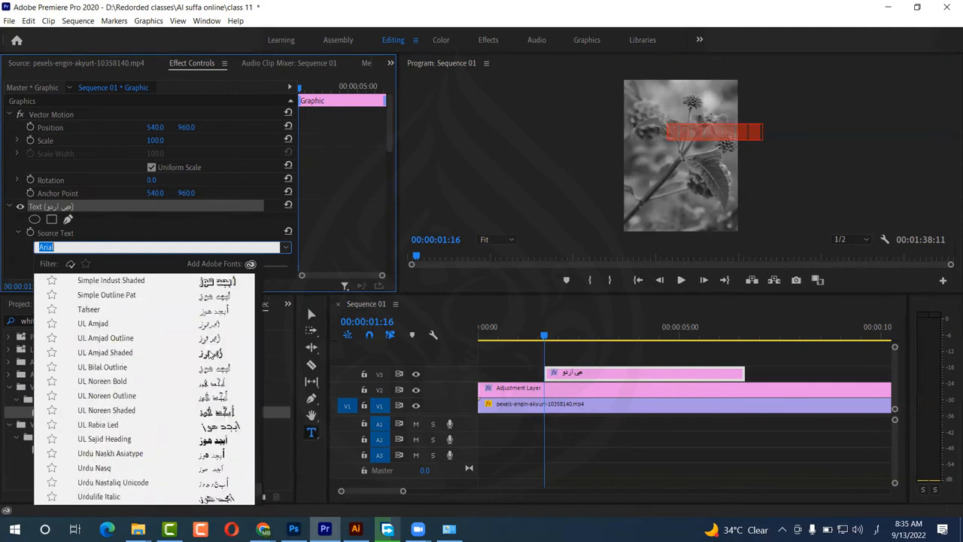
scroll(210, 355, "up", 12)
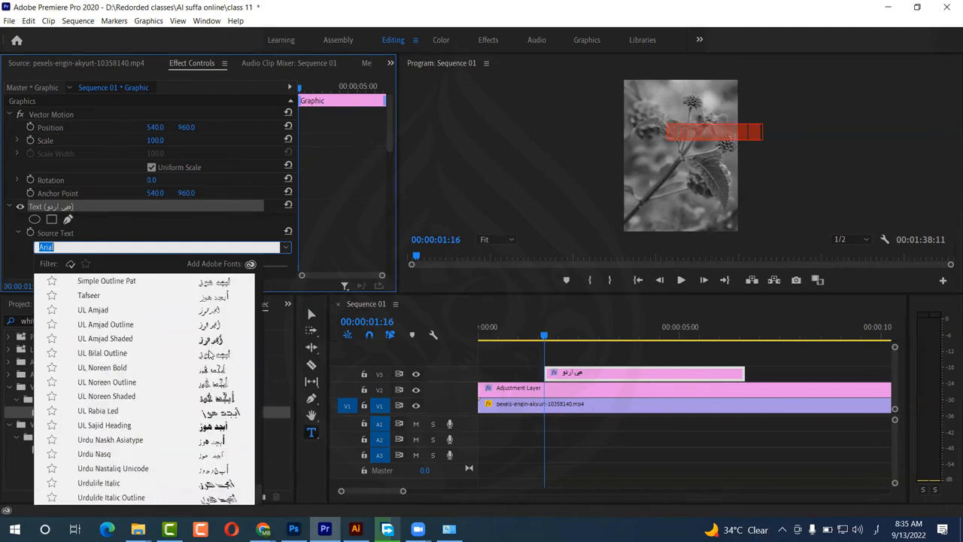
scroll(210, 354, "up", 2)
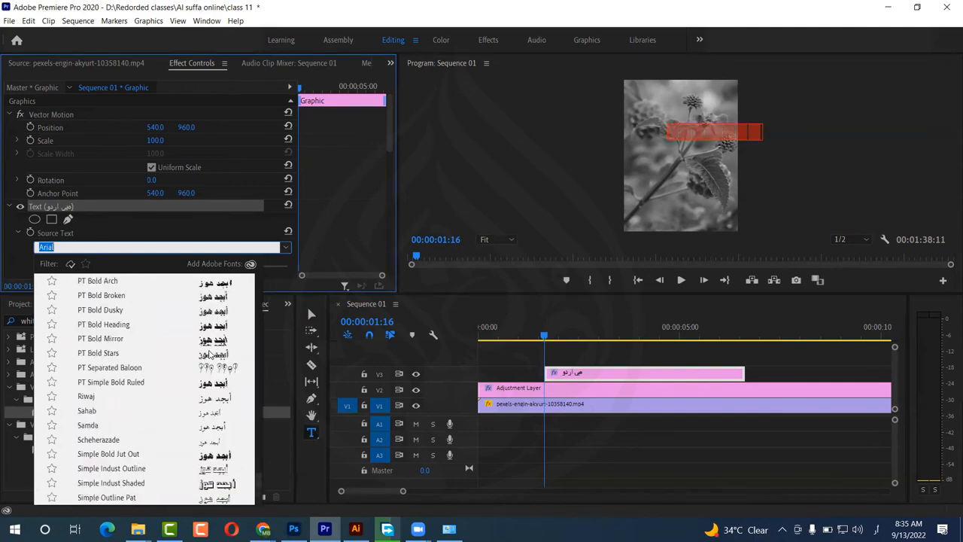
scroll(210, 354, "up", 3)
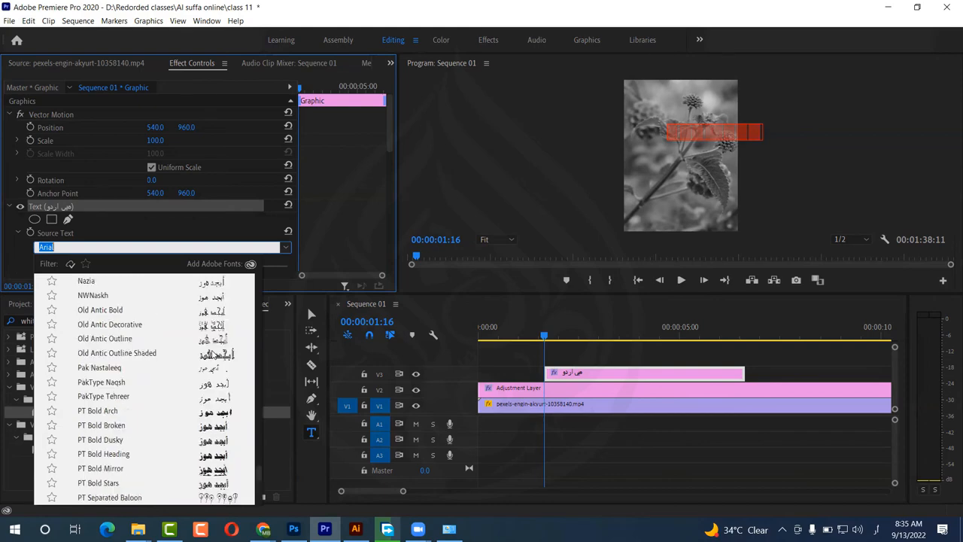
scroll(213, 354, "up", 3)
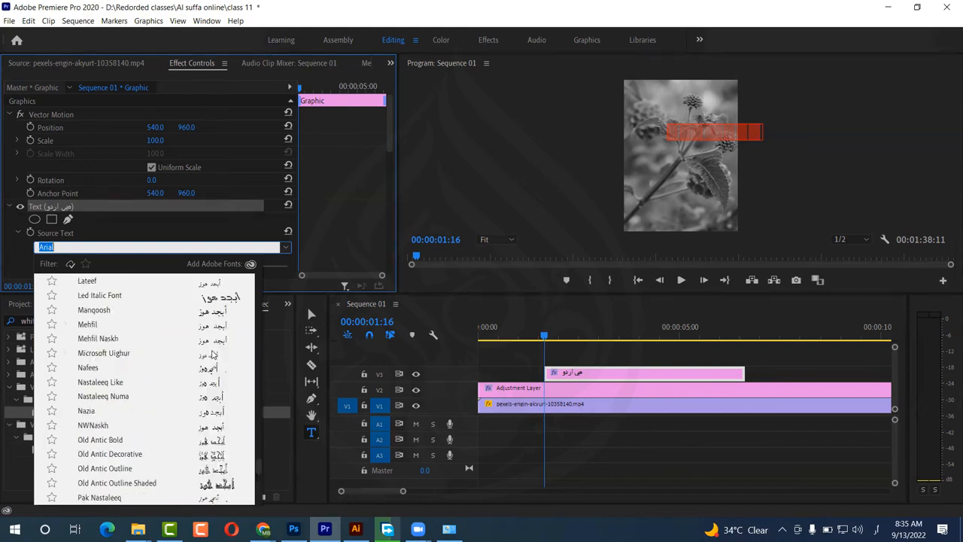
scroll(213, 353, "up", 10)
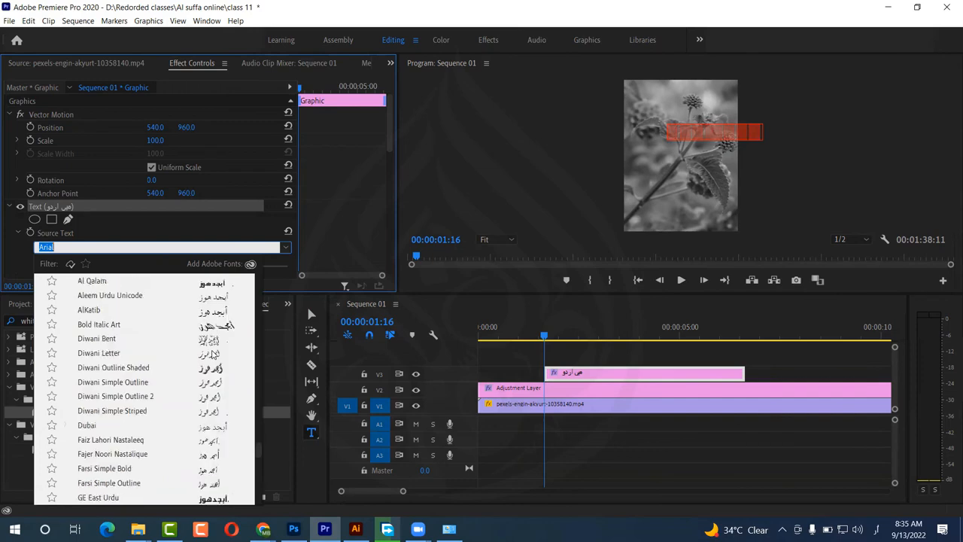
scroll(213, 353, "up", 2)
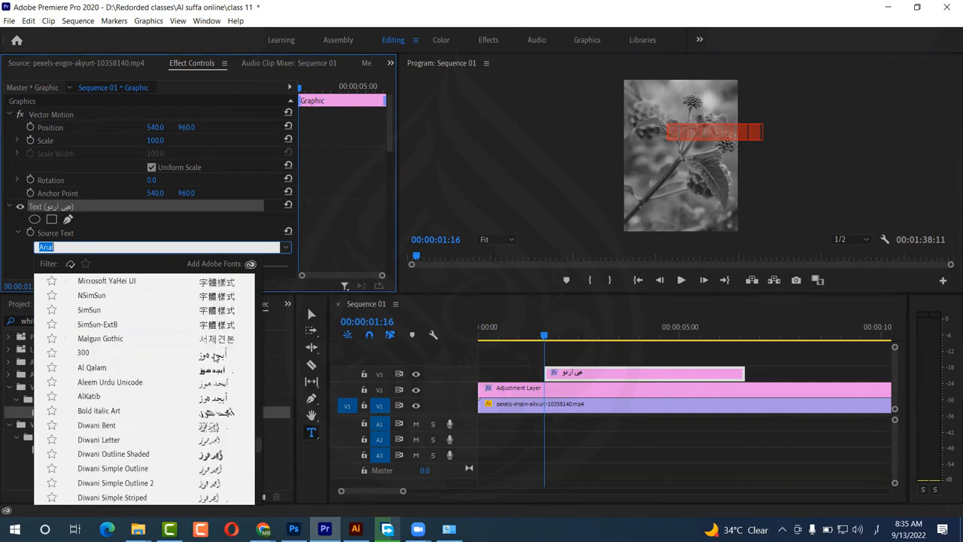
scroll(214, 358, "down", 3)
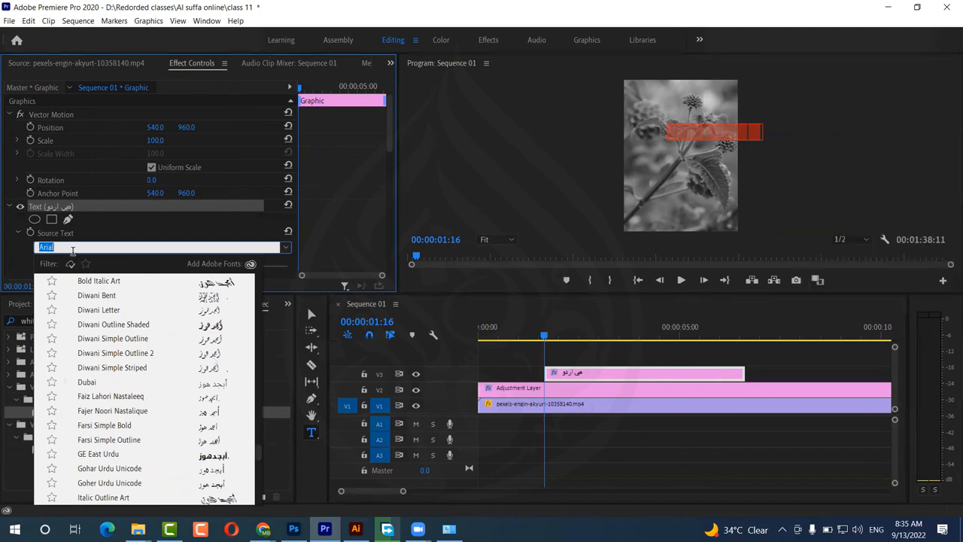
Step: Filter the fonts by "nasta", set the Urdu text to Jameel Noori Nastaleeq, and activate the Selection tool
type("nasta")
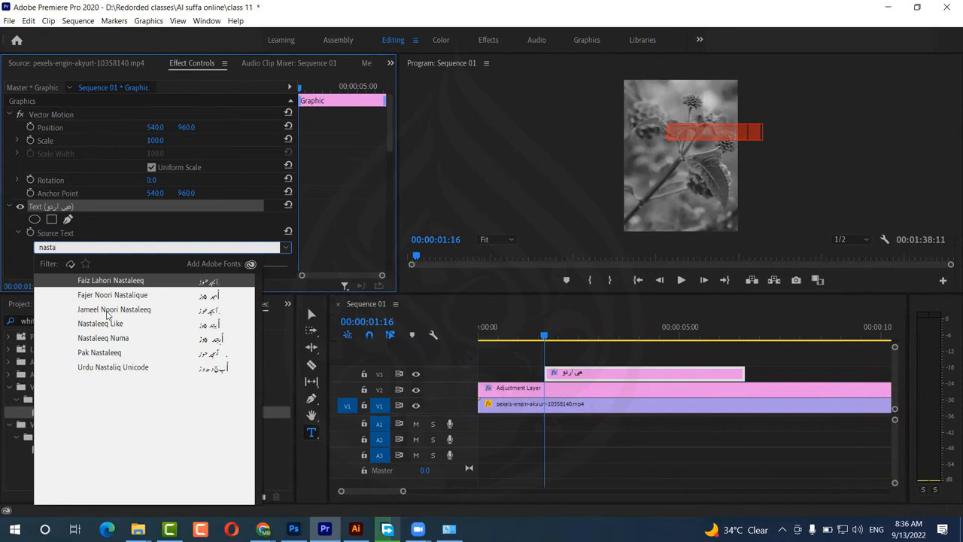
left_click(108, 311)
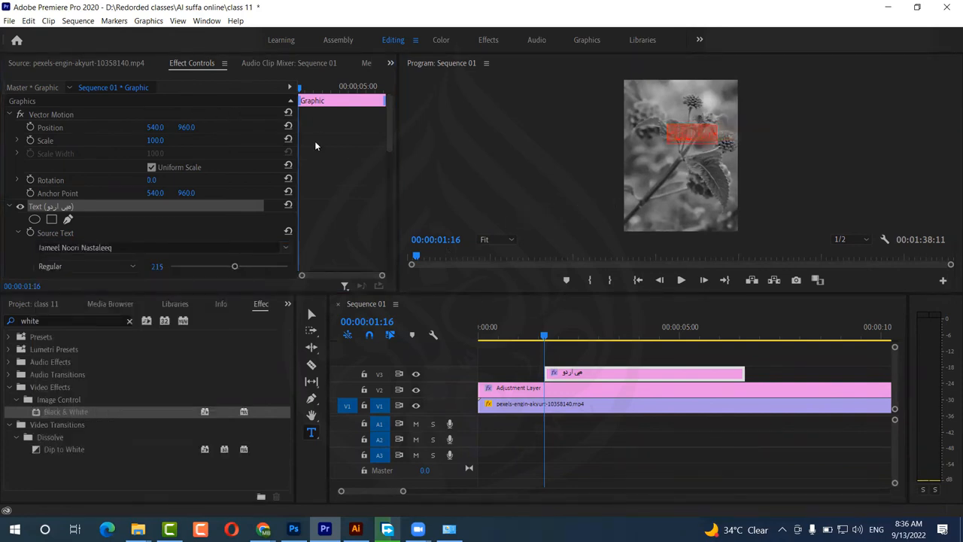
left_click(312, 314)
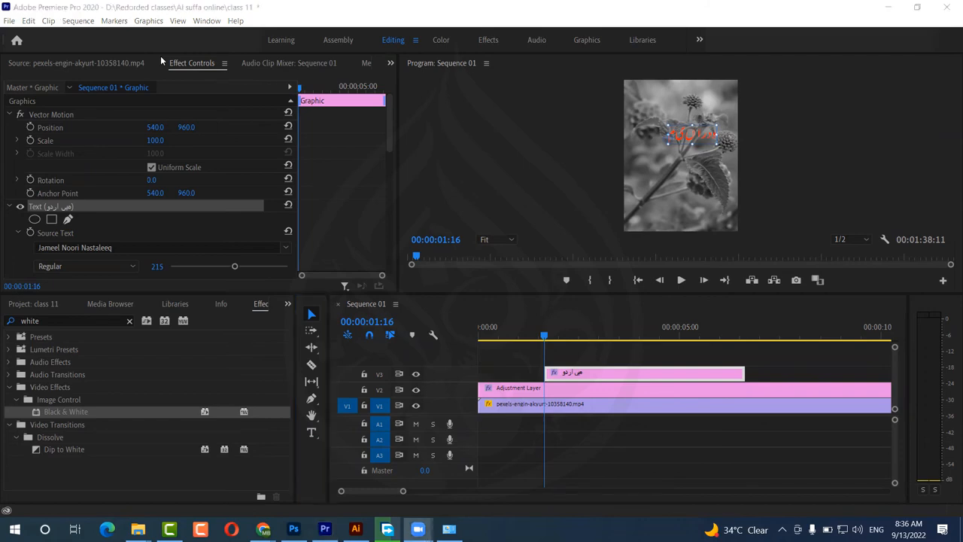
left_click(31, 21)
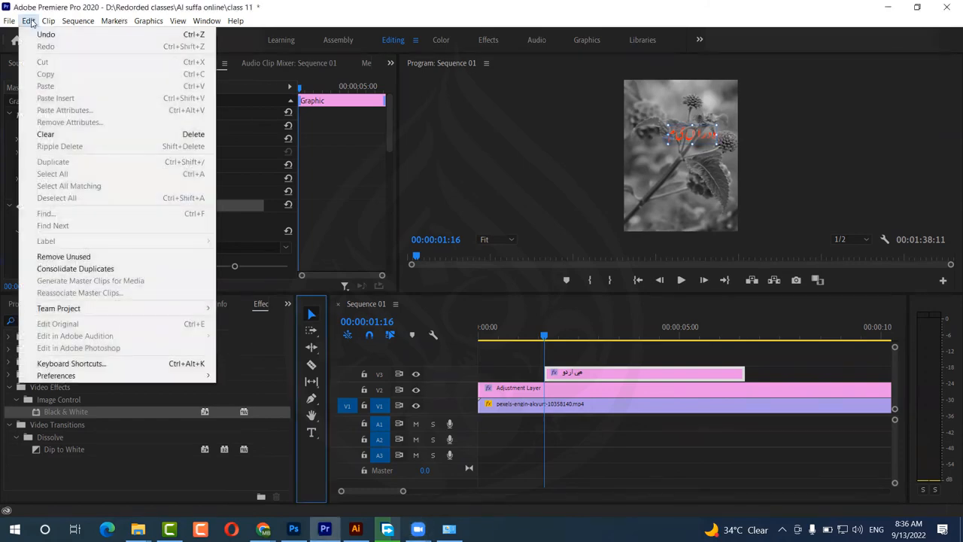
mouse_move(205, 376)
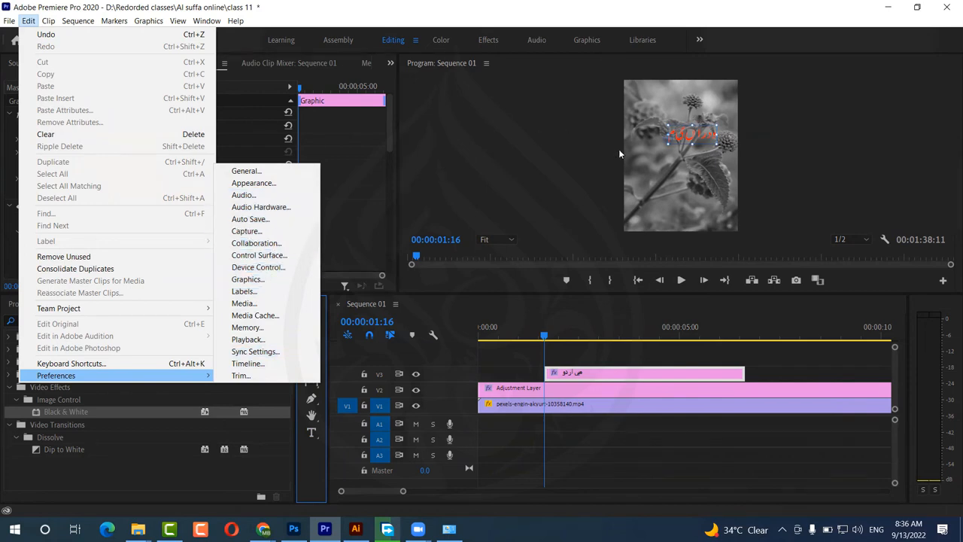
left_click(541, 159)
left_click(513, 199)
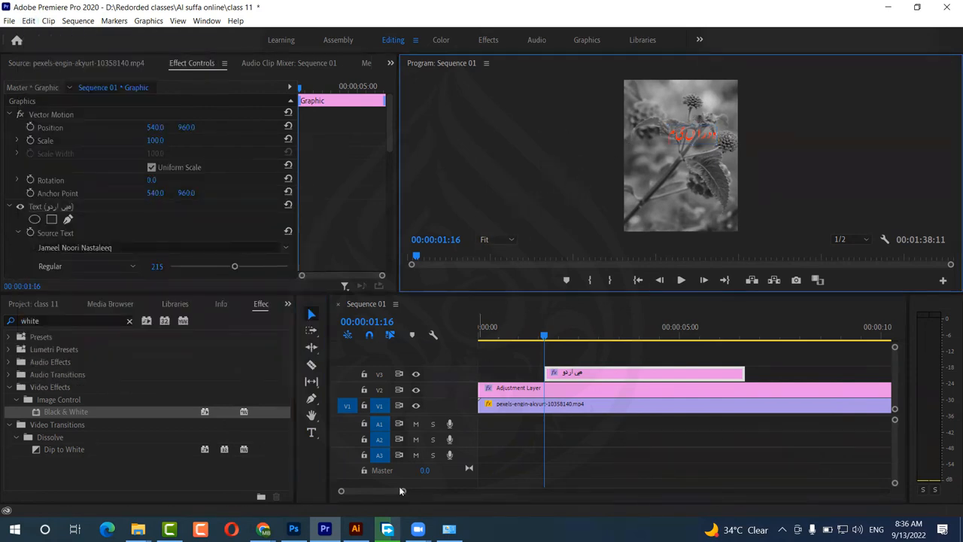
Step: Switch to the Untitled-1 document in Photoshop, hide Layer 1 and select the Background layer
key("alt+Tab")
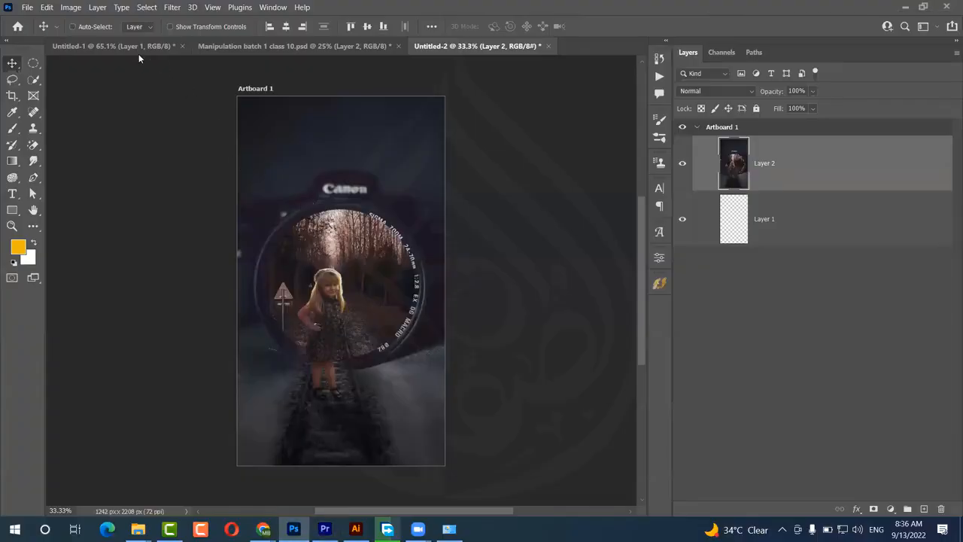
key("ctrl+Tab")
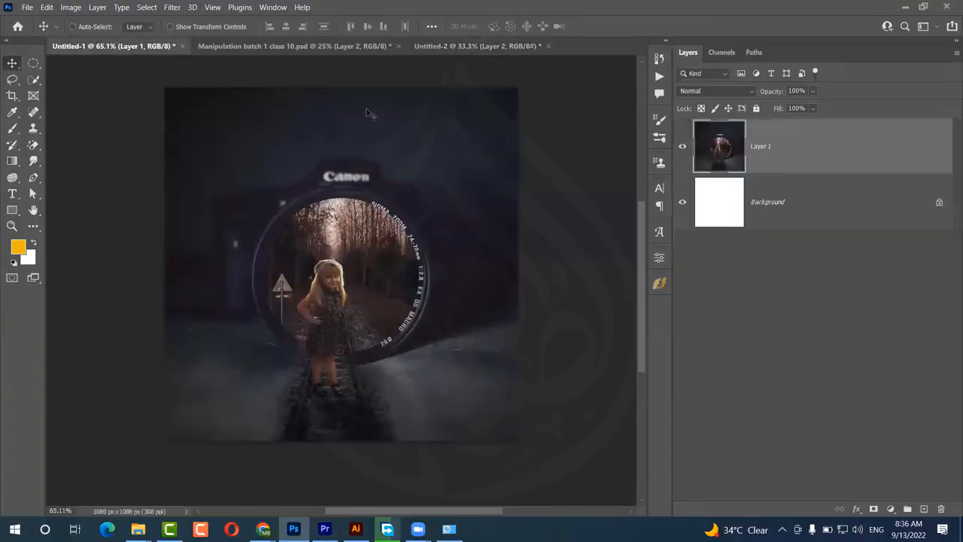
left_click(682, 148)
left_click(750, 204)
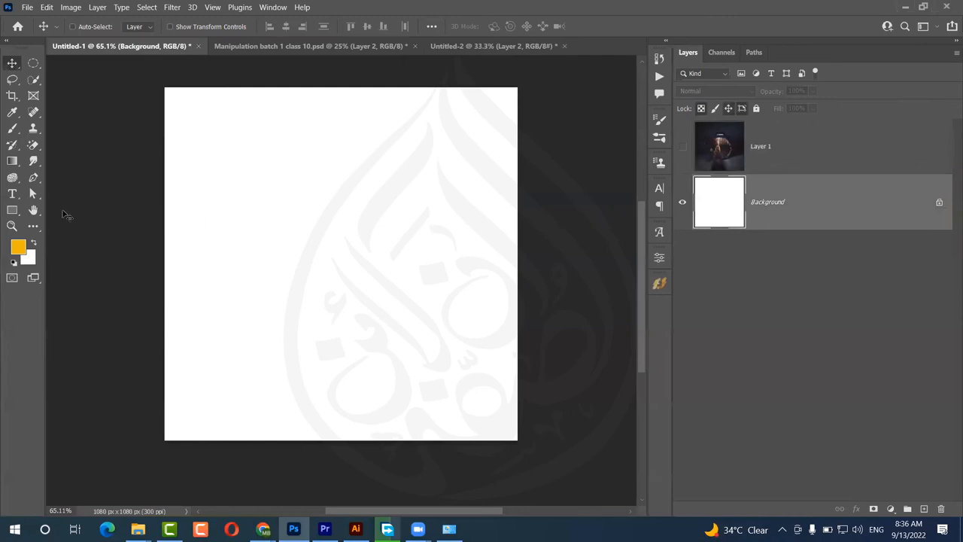
Step: Add the Urdu text "اردو ادھر لکھتے ہیں" in the upper part of the white canvas
left_click(14, 195)
left_click(309, 196)
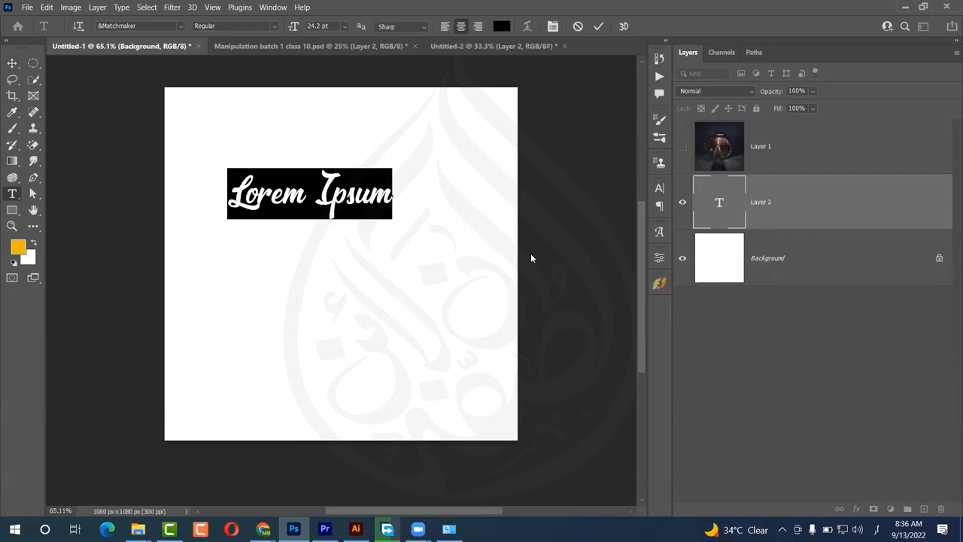
key("alt+shift")
type("اردو ا")
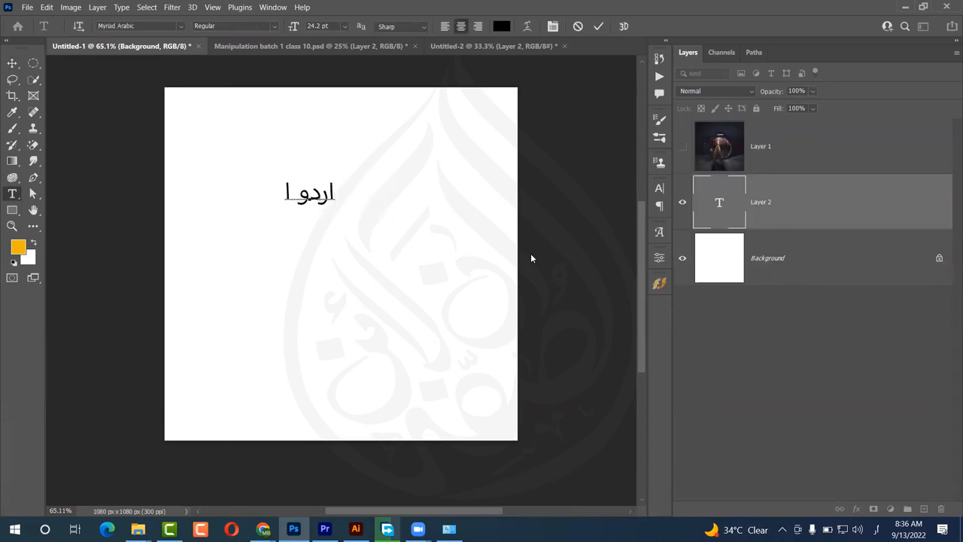
type("دھر لک")
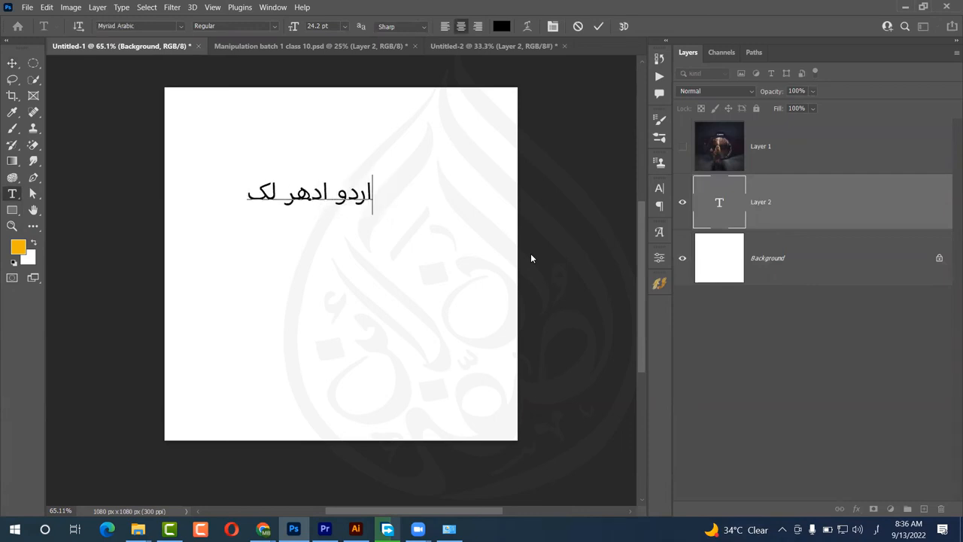
type("ھتے ہی")
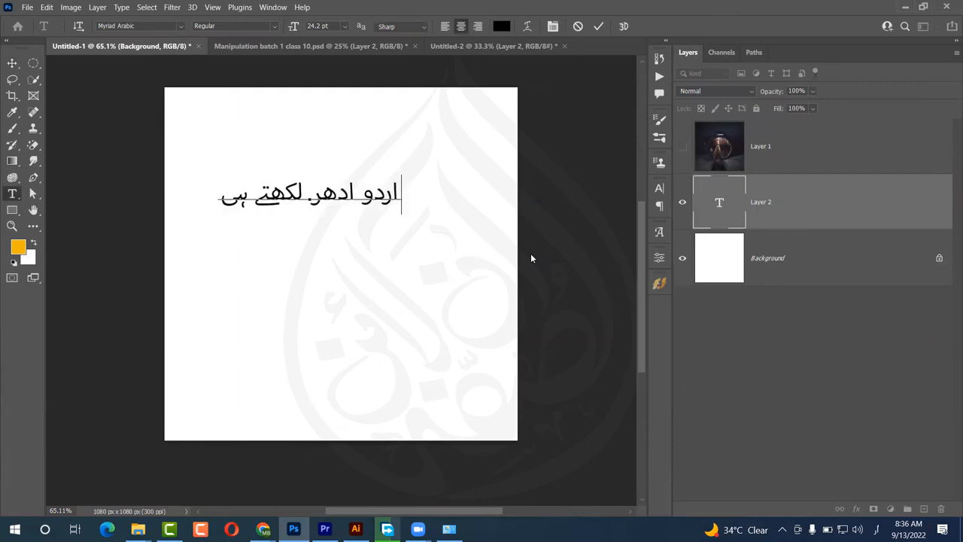
type("ں")
key("ctrl")
key("ctrl")
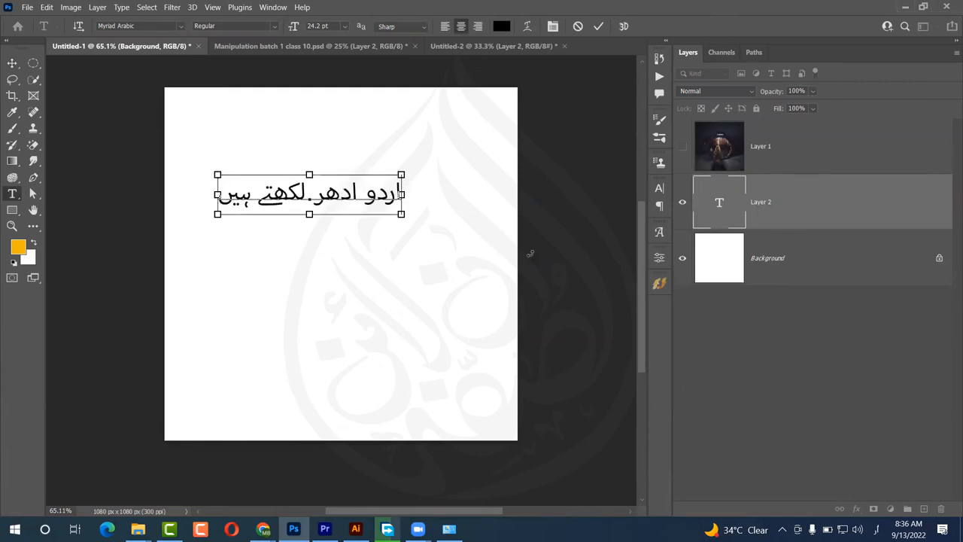
Step: Set the whole Urdu text line to the Faiz Lahori Nastaleeq font and commit the text
key("ctrl+a")
left_click(181, 27)
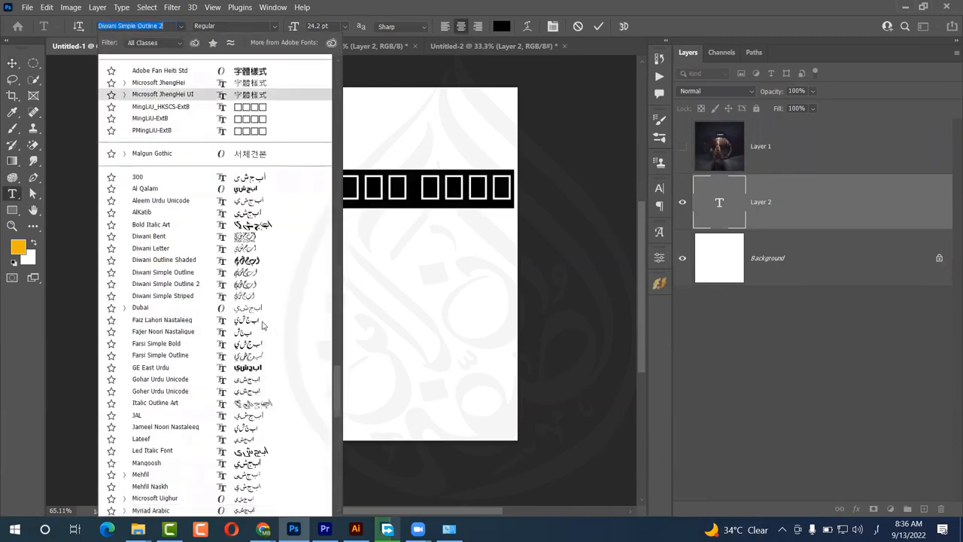
left_click(254, 320)
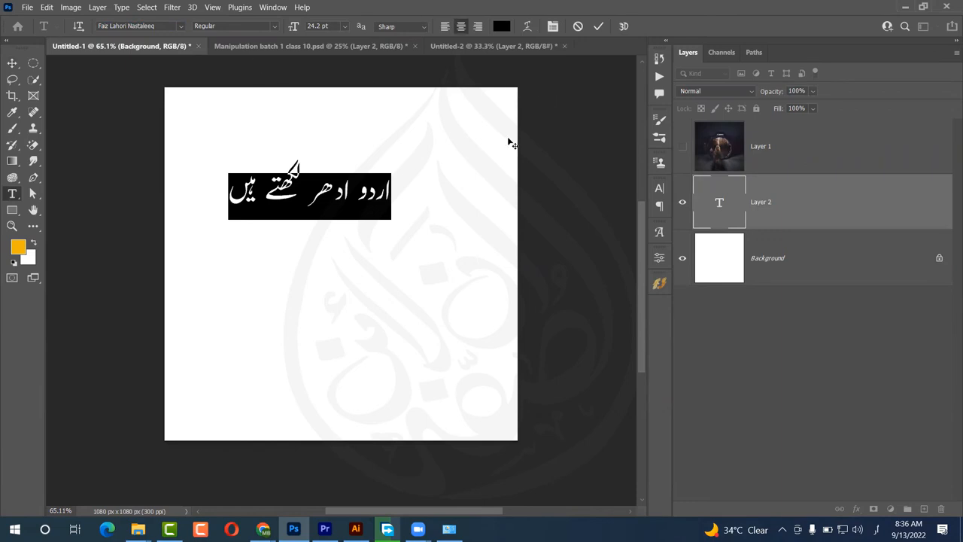
key("ctrl+Return")
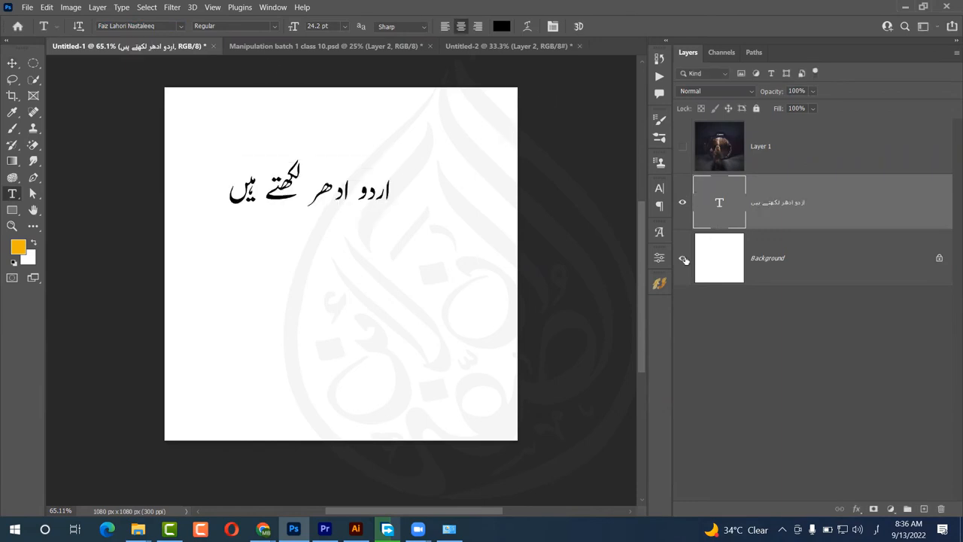
Step: Hide the Background layer and start exporting the transparent Urdu text as a PNG at 1x
left_click(683, 258)
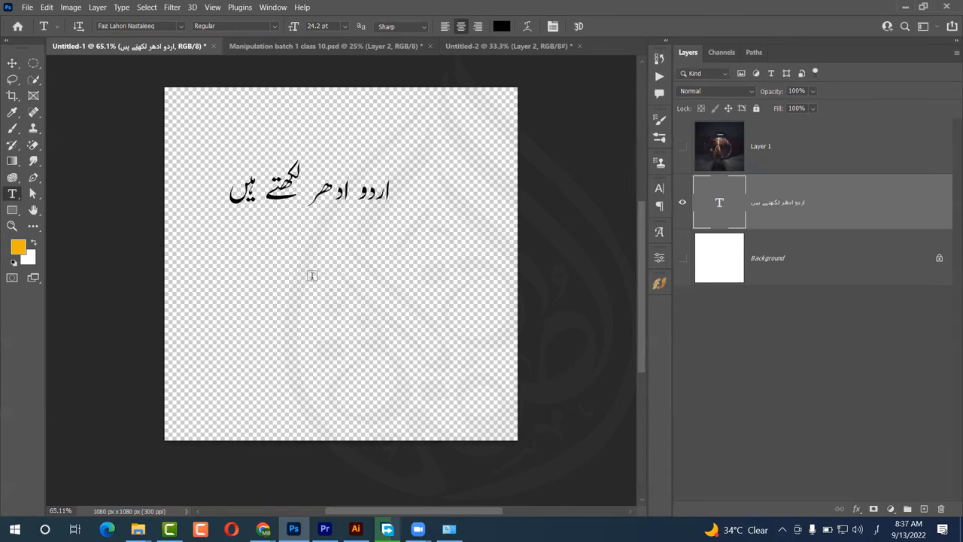
key("ctrl+alt+shift+w")
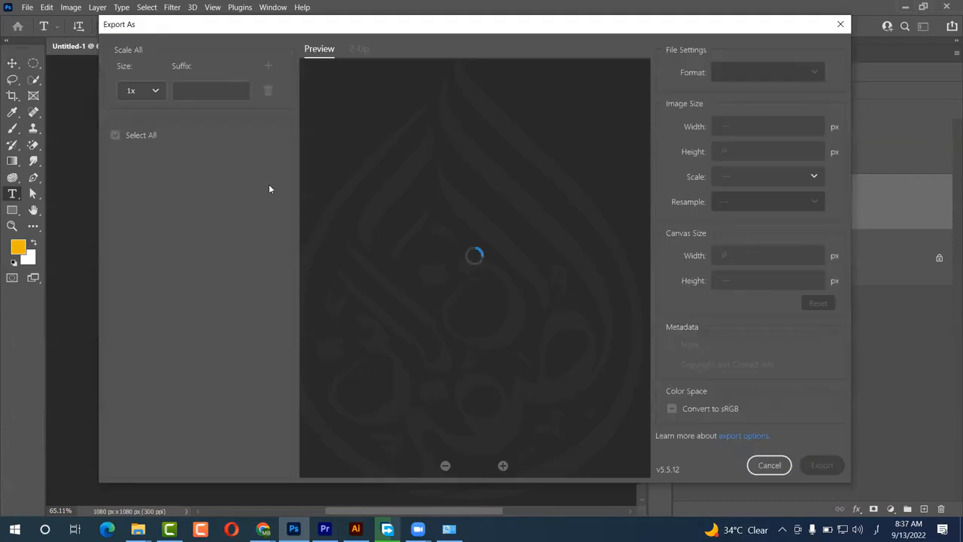
left_click(828, 467)
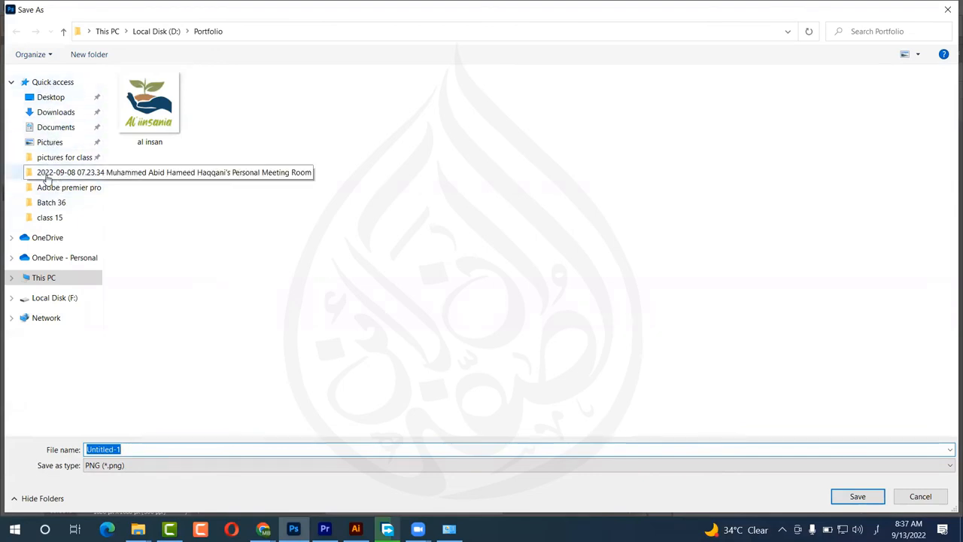
Step: Save the PNG as "text for premier" in the Redorded classes > Al suffa online folder on drive D
left_click(49, 217)
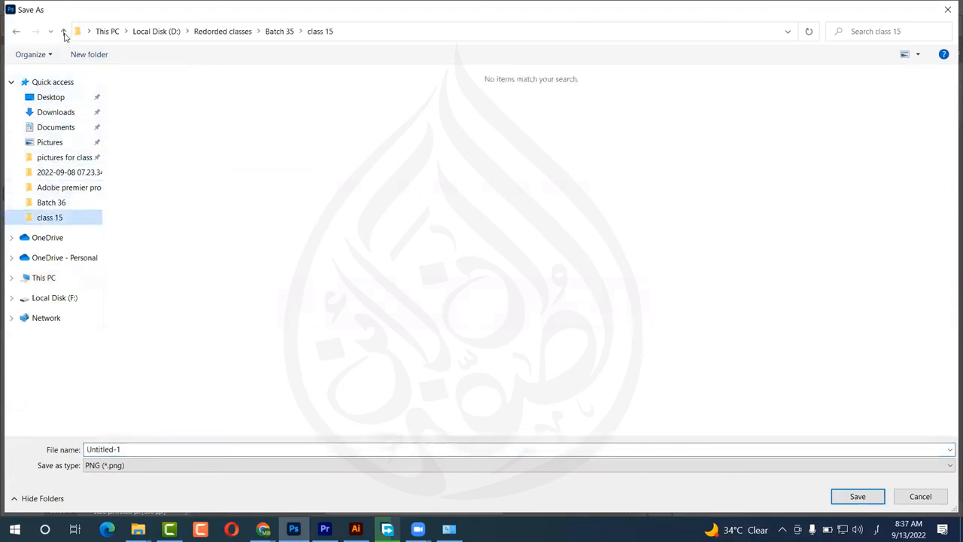
left_click(64, 33)
left_click(64, 33)
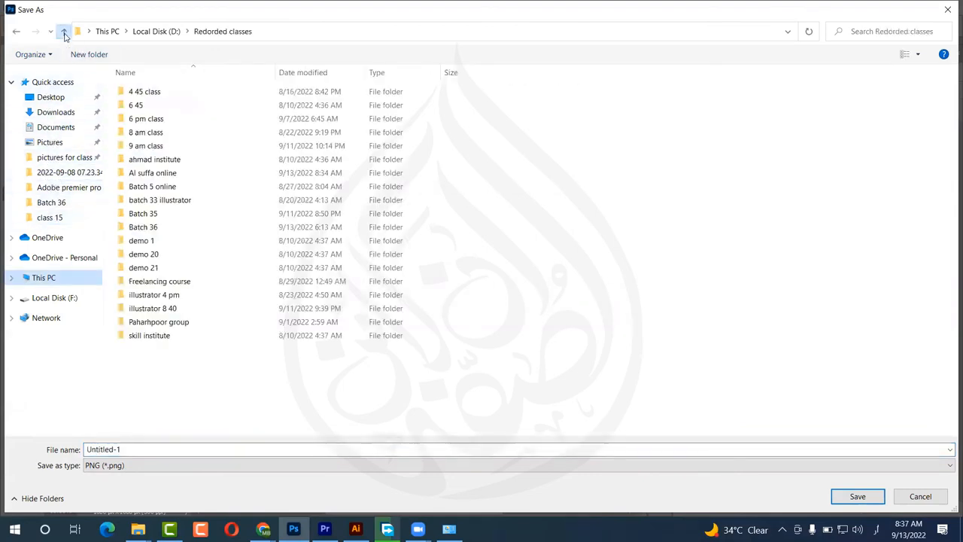
double_click(224, 175)
left_click(174, 448)
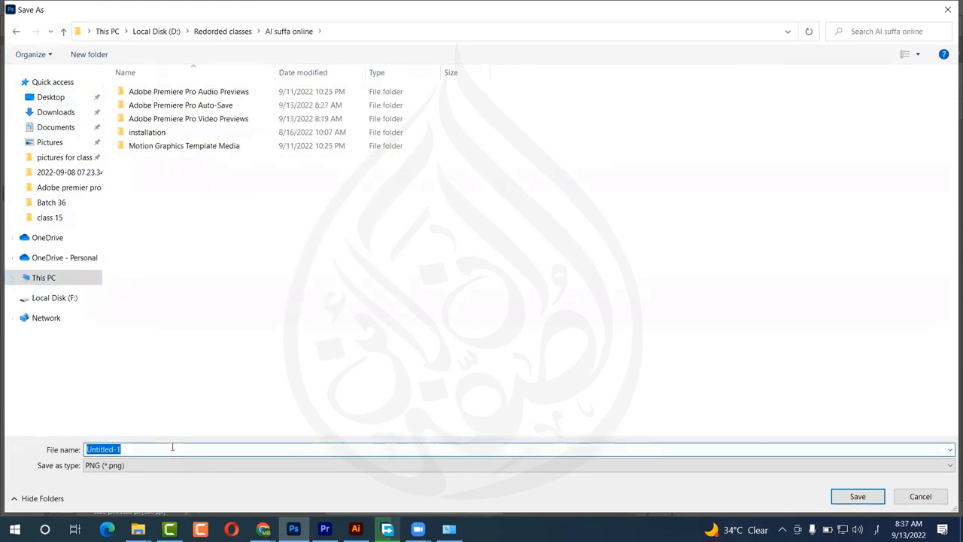
key("BackSpace")
type("ع")
type("te")
type("xt for premier")
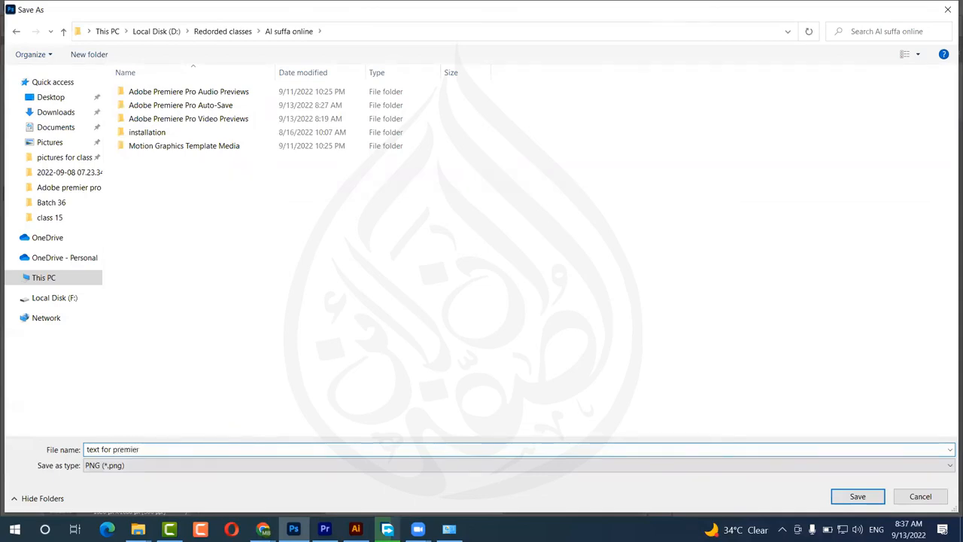
key("Return")
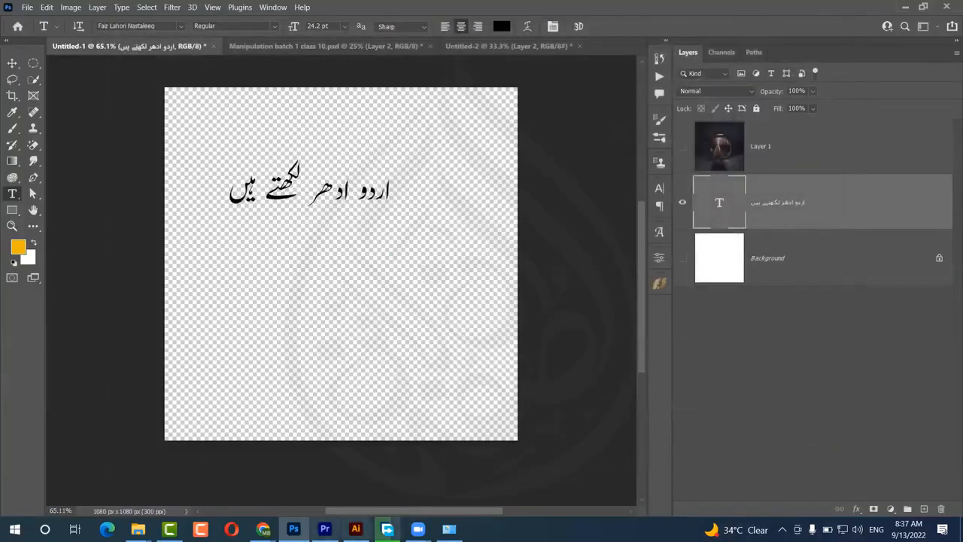
Step: Switch to Premiere Pro and import the "text for premier" PNG from the Al suffa online folder into the project
left_click(324, 528)
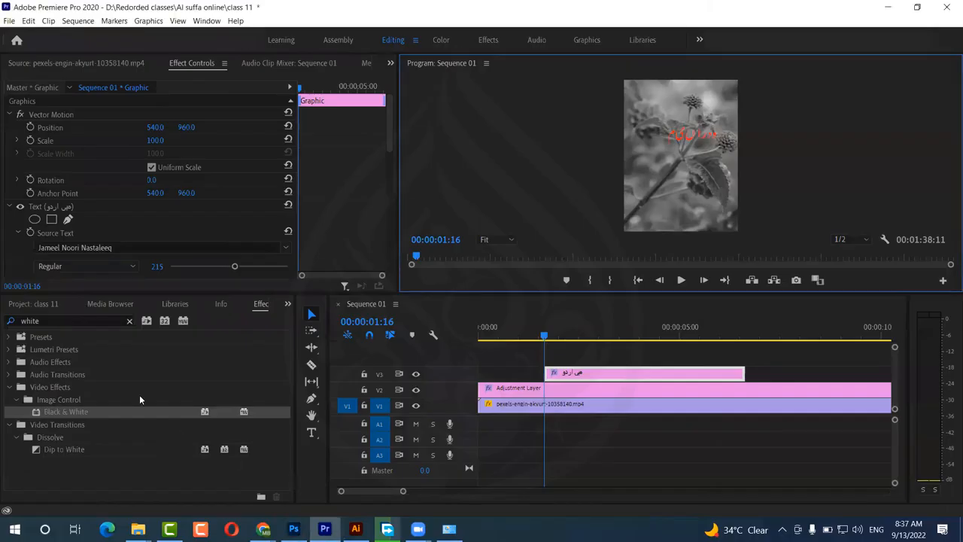
left_click(29, 307)
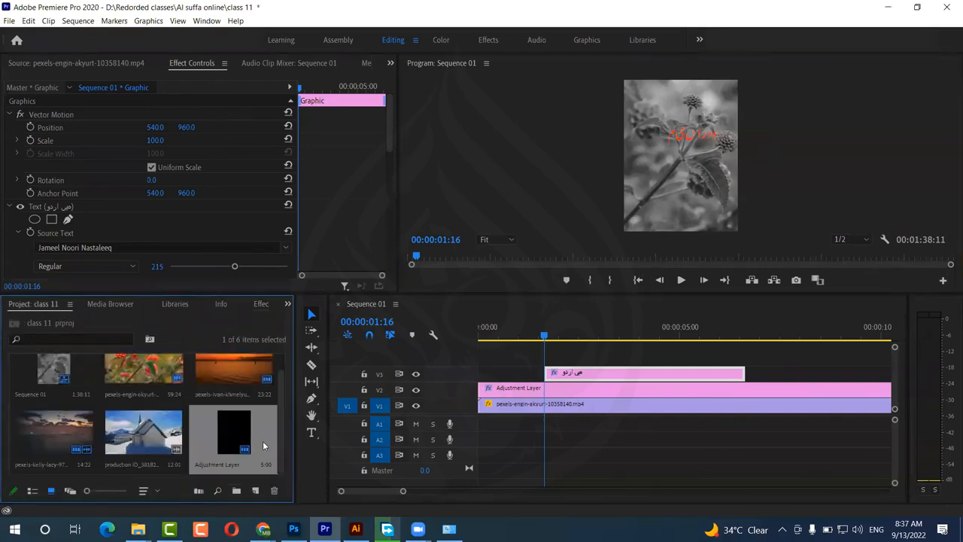
key("ctrl+i")
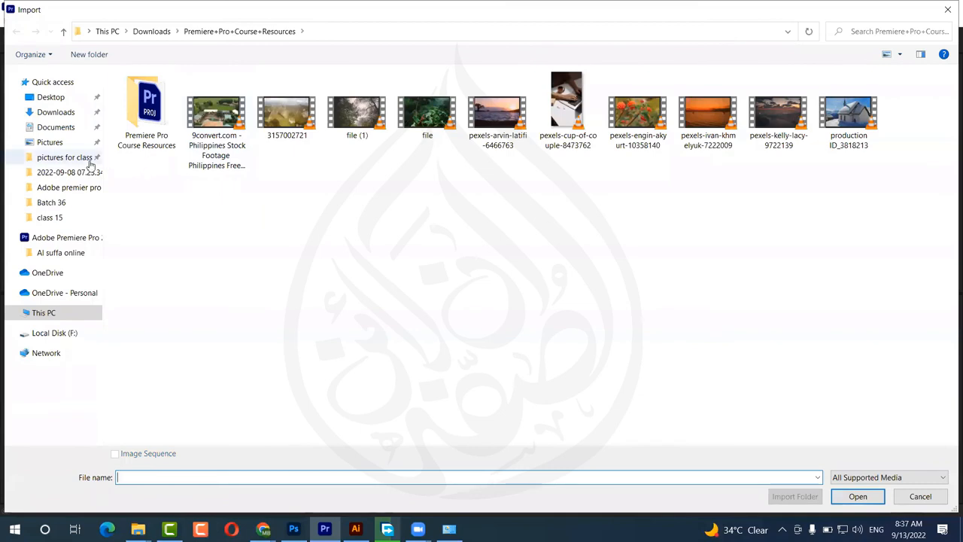
left_click(51, 201)
left_click(64, 32)
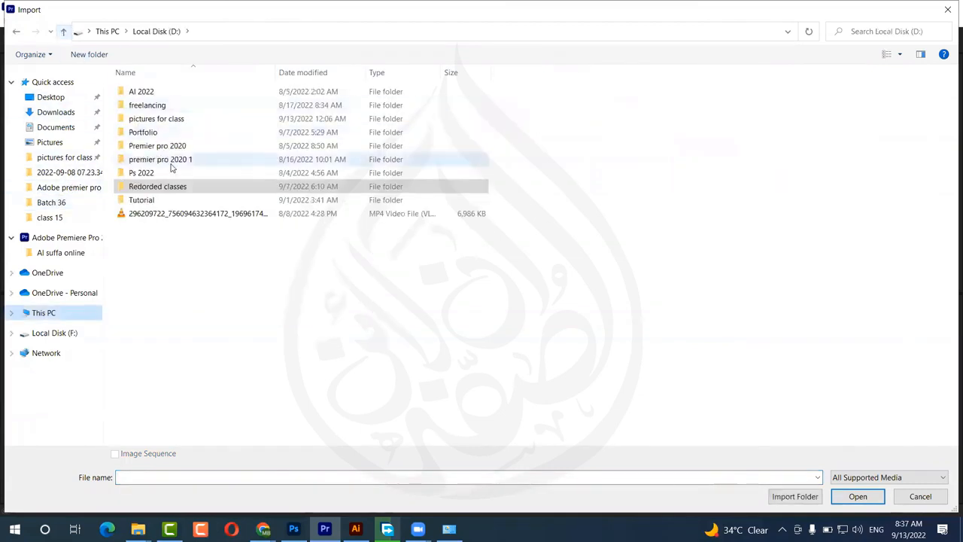
double_click(158, 186)
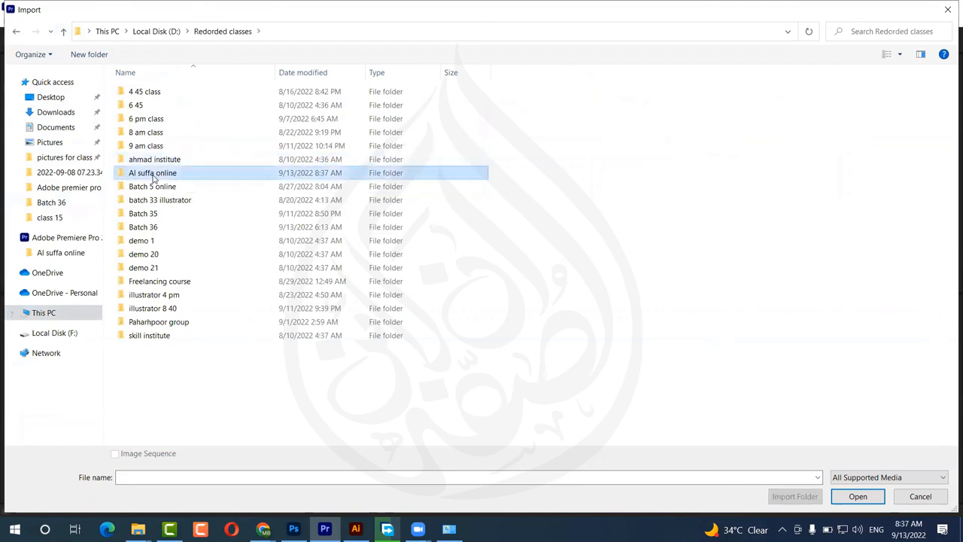
double_click(152, 173)
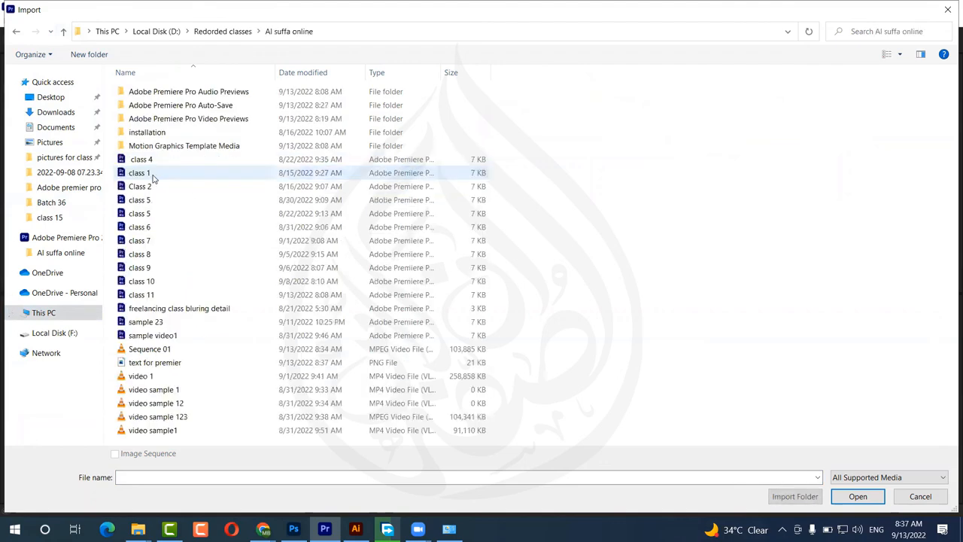
double_click(170, 362)
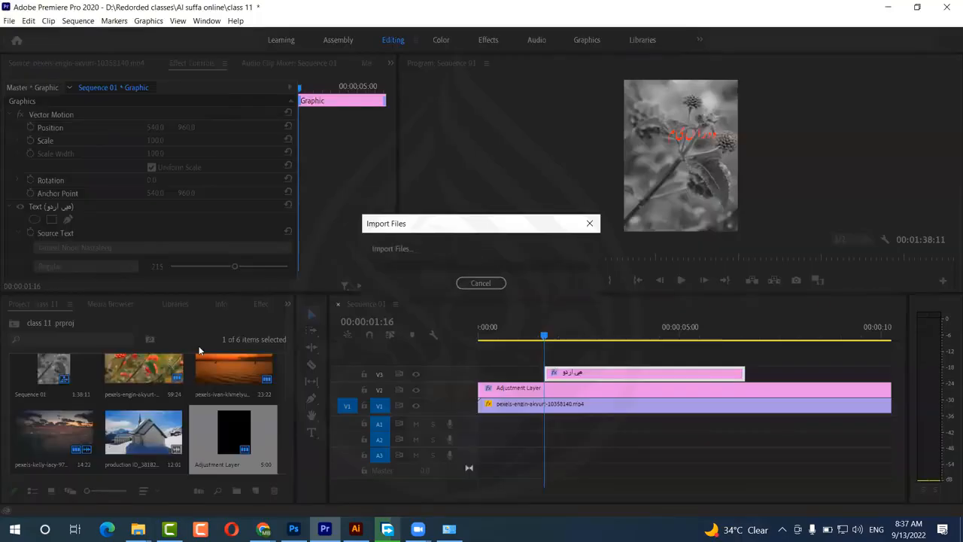
Step: Replace the old Urdu title graphic on V3 with the text for premier.png clip, starting at 00:00:01:16
left_click_drag(70, 432, 549, 357)
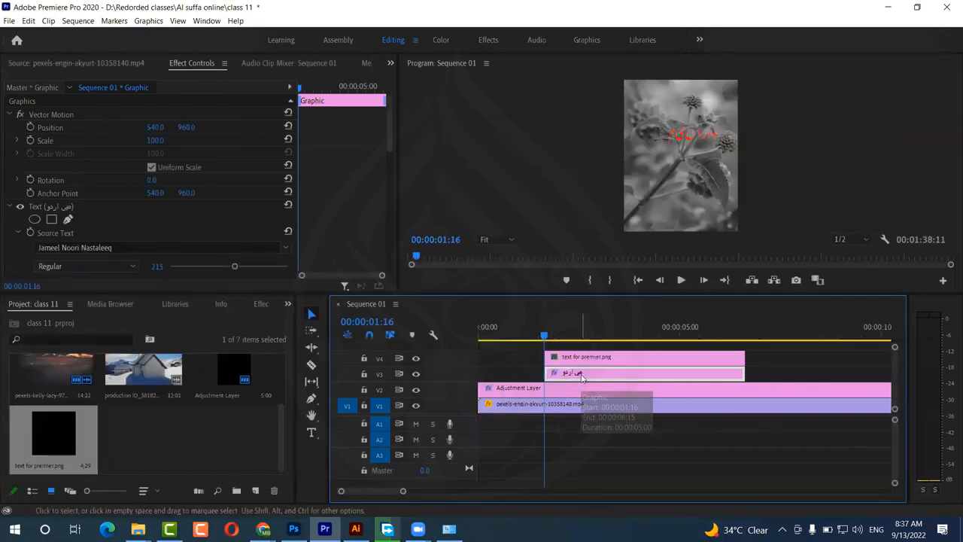
key("Delete")
left_click(587, 359)
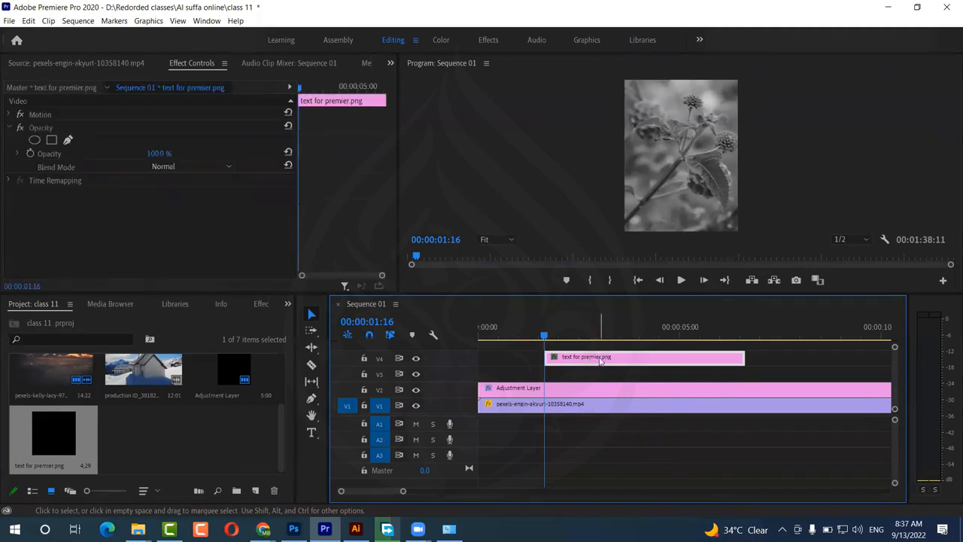
left_click_drag(600, 361, 619, 369)
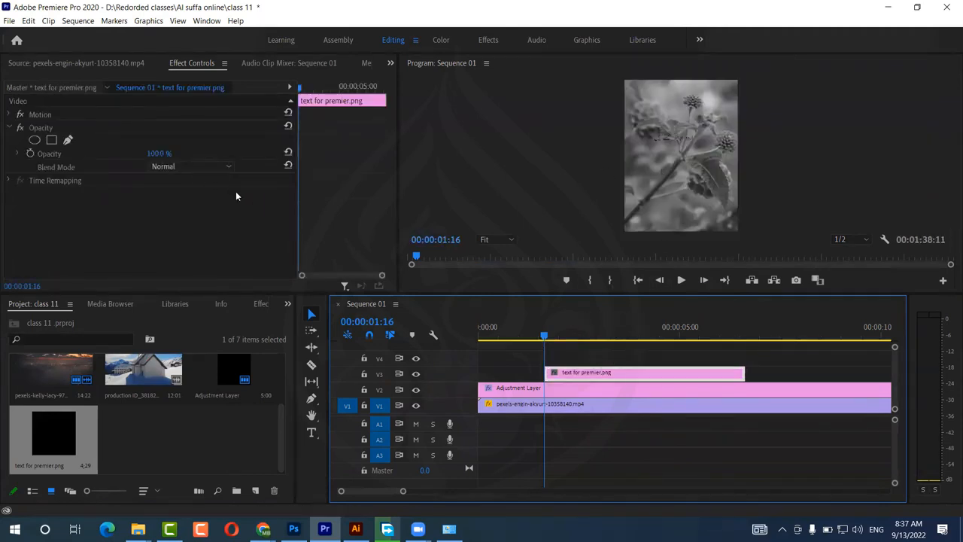
Step: Set the text clip's Scale to 200 and its Position to 647, 2210 at the bottom of the frame
left_click(9, 115)
left_click_drag(155, 140, 556, 128)
left_click_drag(155, 127, 236, 127)
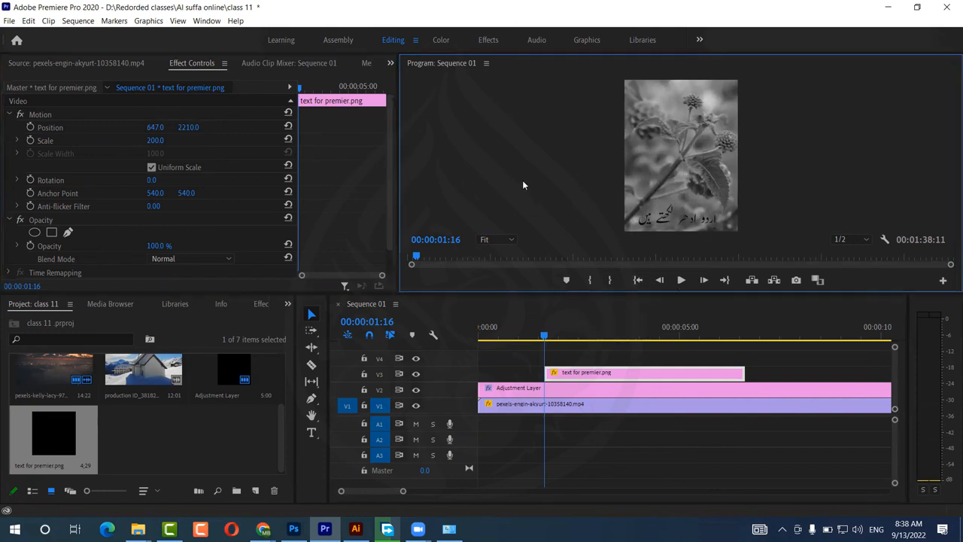
Step: Play the opening seconds of the sequence in an enlarged preview to check the Urdu text's placement
key("grave")
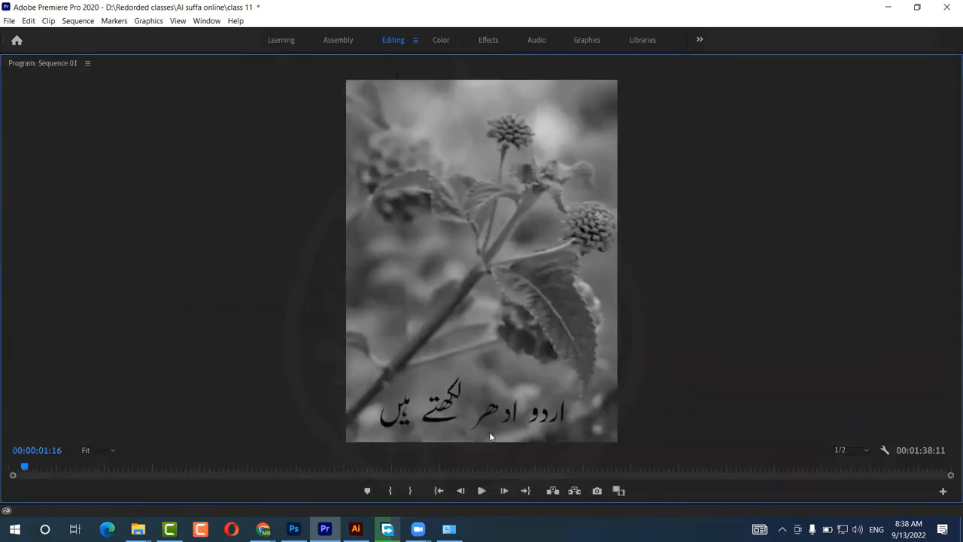
left_click_drag(24, 466, 12, 466)
key("space")
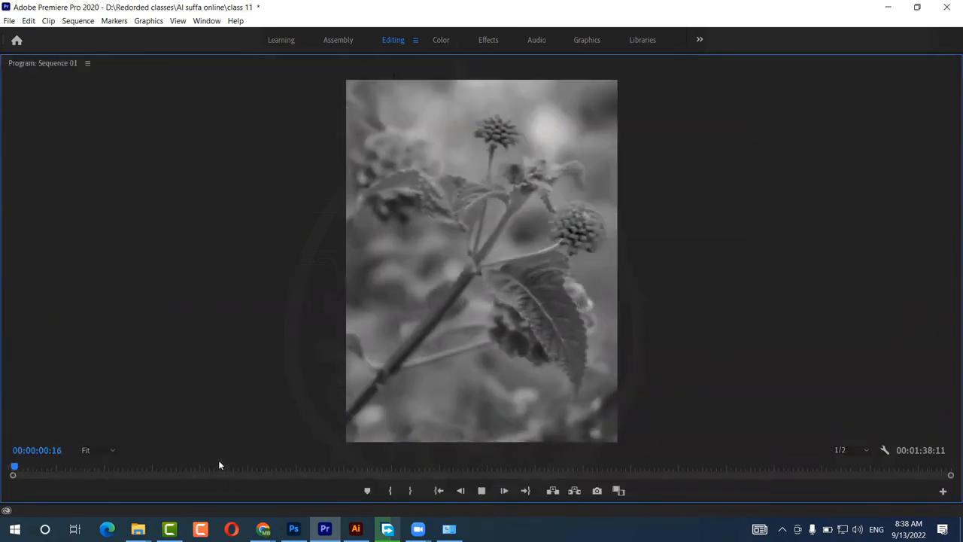
key("grave")
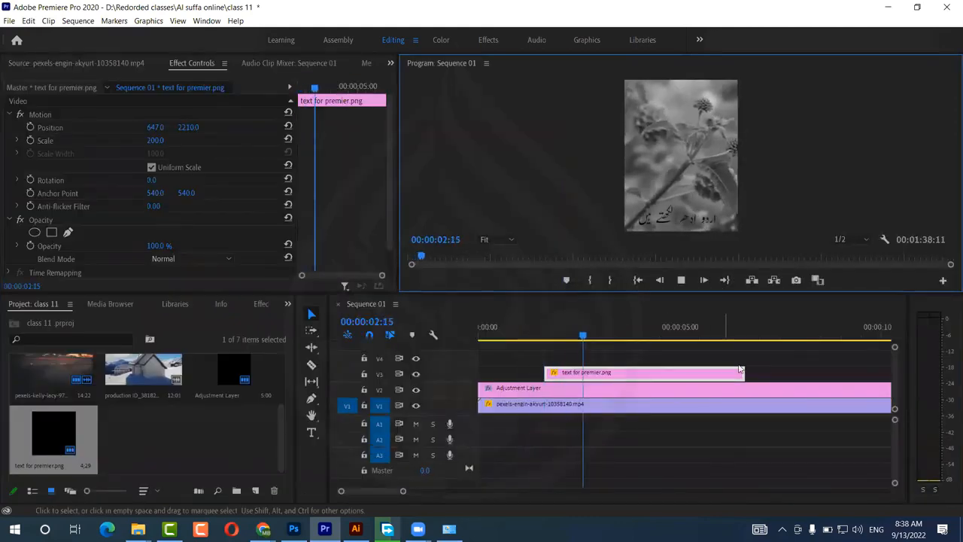
key("space")
Step: Extend the text clip's end to about 00:00:11:21 and keyframe its Position at 1637, 2194 at 00:00:01:16
left_click_drag(739, 371, 862, 374)
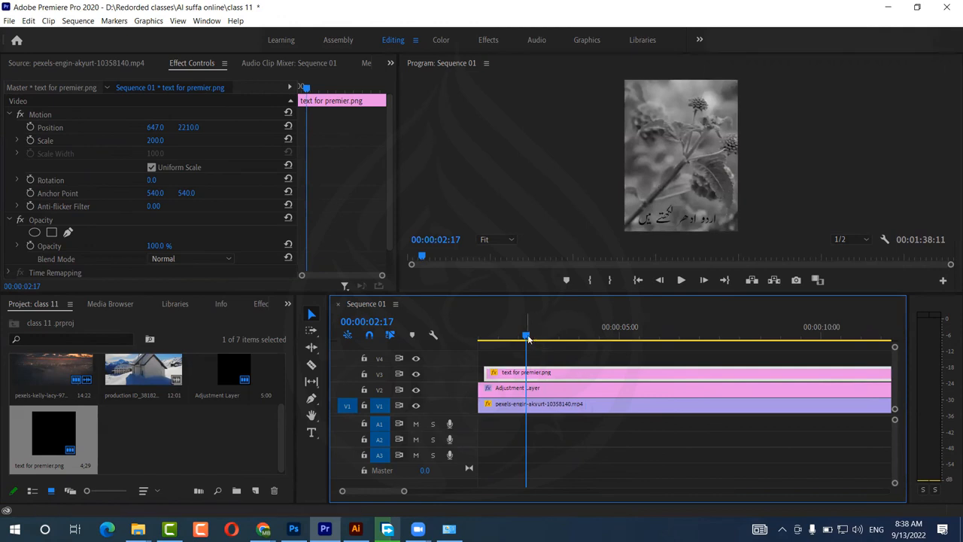
left_click_drag(526, 335, 486, 339)
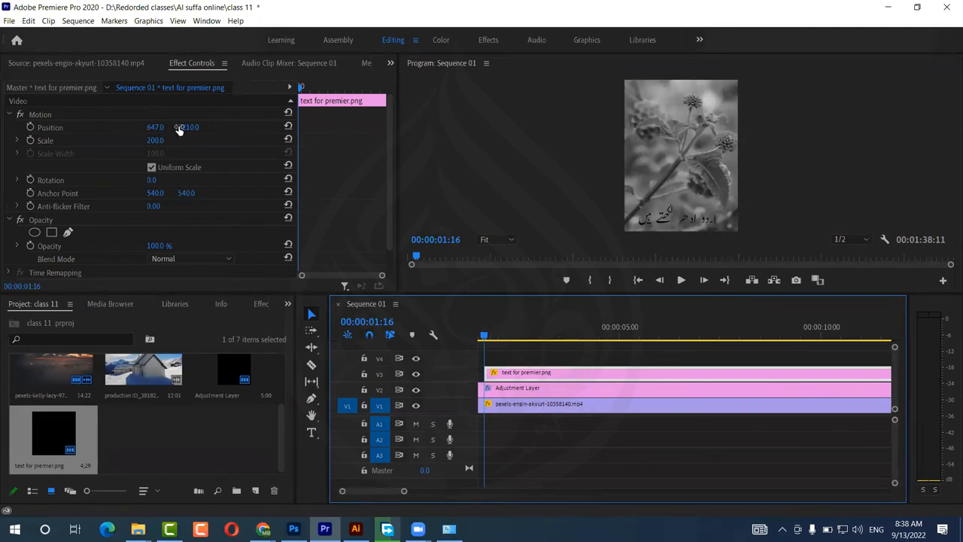
left_click_drag(178, 128, 199, 127)
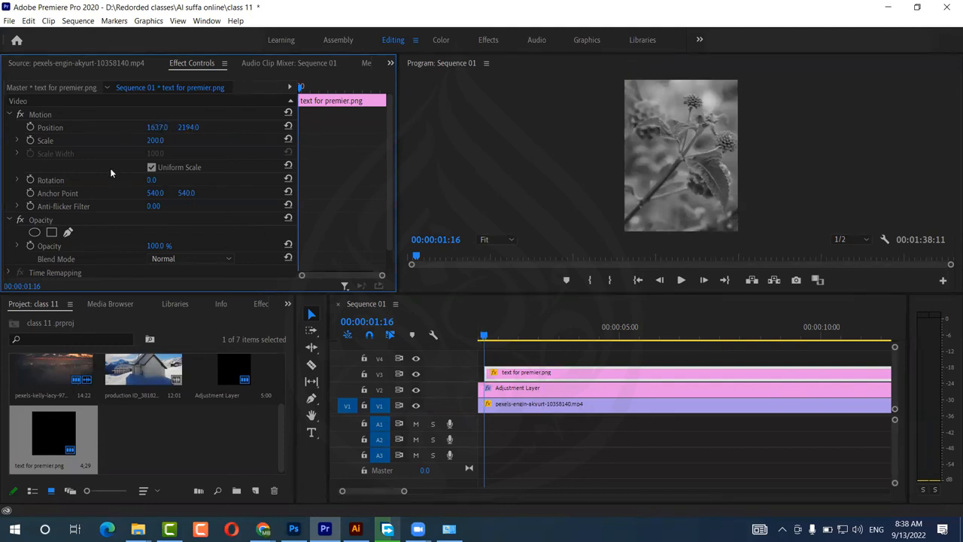
left_click(31, 128)
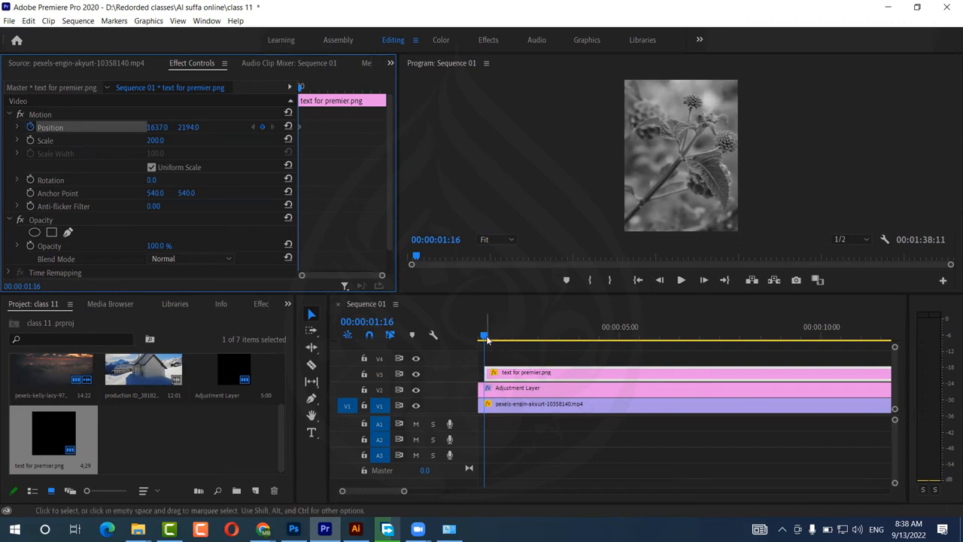
Step: Try to keyframe a smaller horizontal Position for the text at the clip's end, 00:00:11:21
left_click_drag(486, 340, 826, 328)
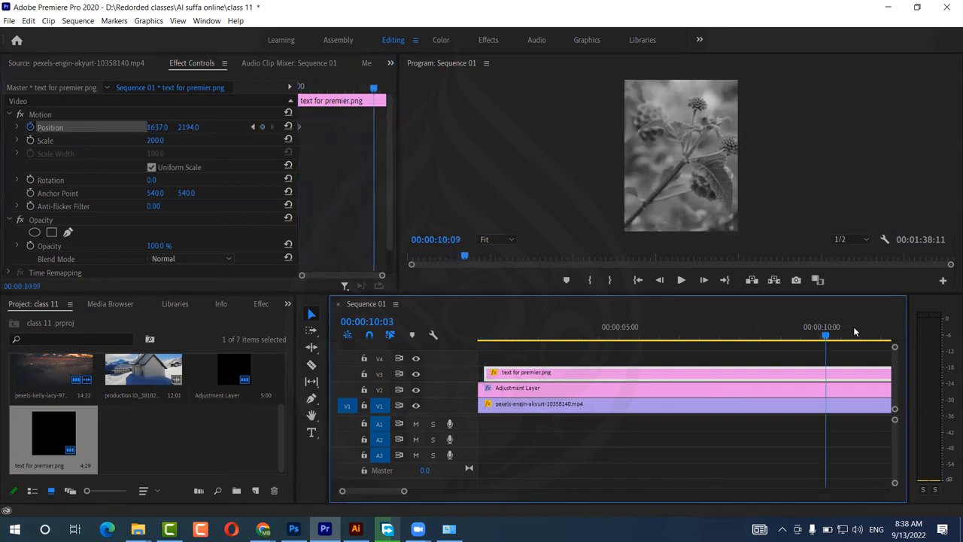
left_click(862, 328)
scroll(646, 388, "down", 1)
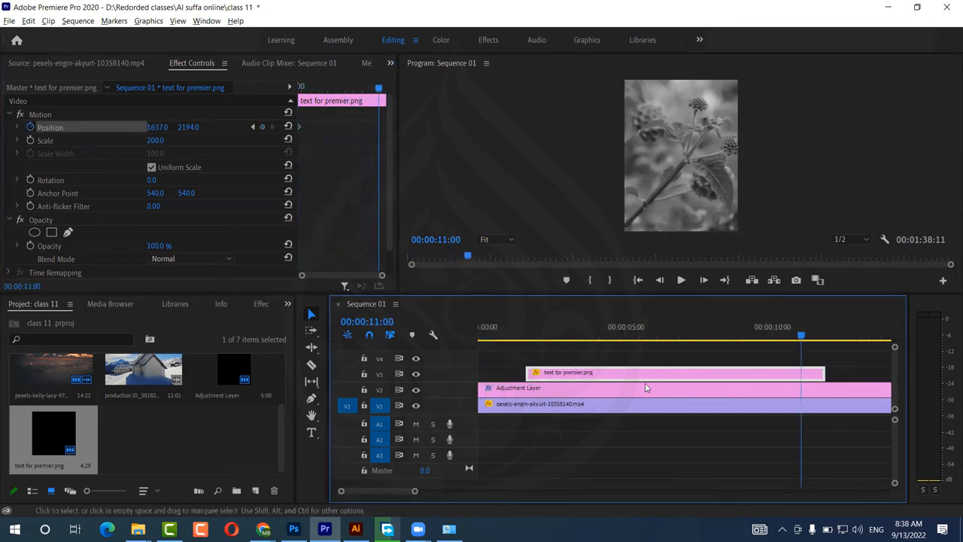
scroll(645, 387, "down", 1)
left_click_drag(715, 336, 731, 338)
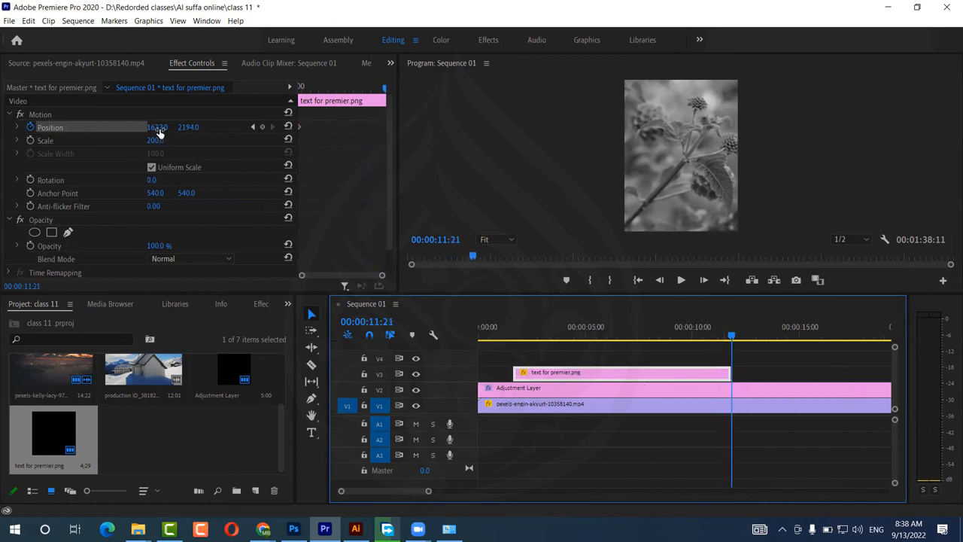
left_click_drag(158, 129, 86, 129)
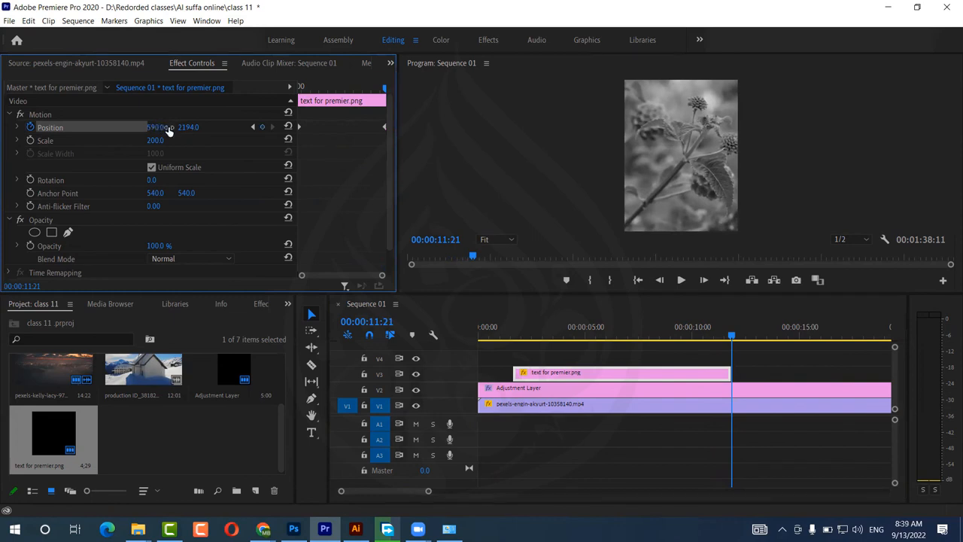
key("ctrl+z")
Step: Add a Position keyframe at 00:00:11:16 that moves the text out past the frame's left edge, keeping the vertical value 2194
left_click_drag(187, 129, 160, 128)
left_click_drag(732, 336, 726, 335)
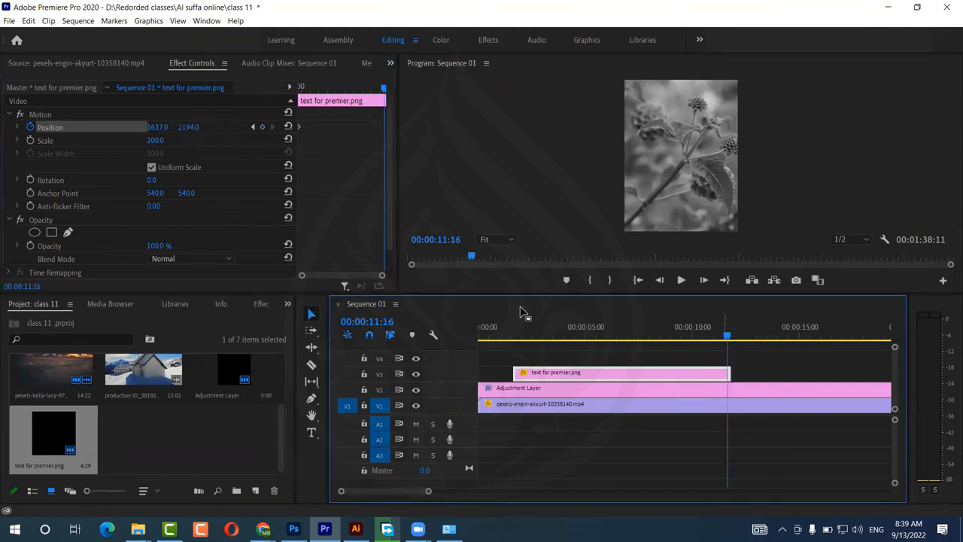
left_click_drag(156, 128, 130, 127)
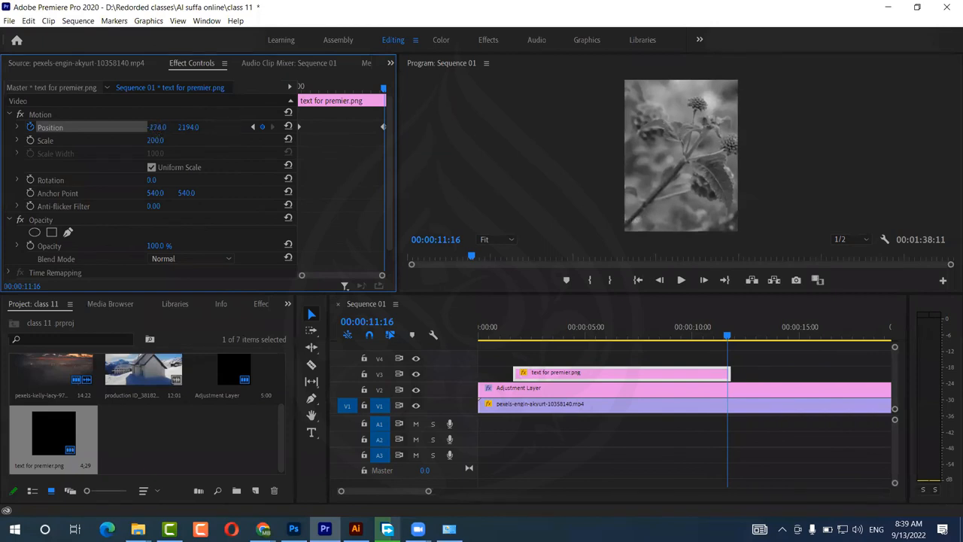
Step: Play the sequence from before the text clip to its end in an enlarged preview to check the text's movement
left_click(478, 346)
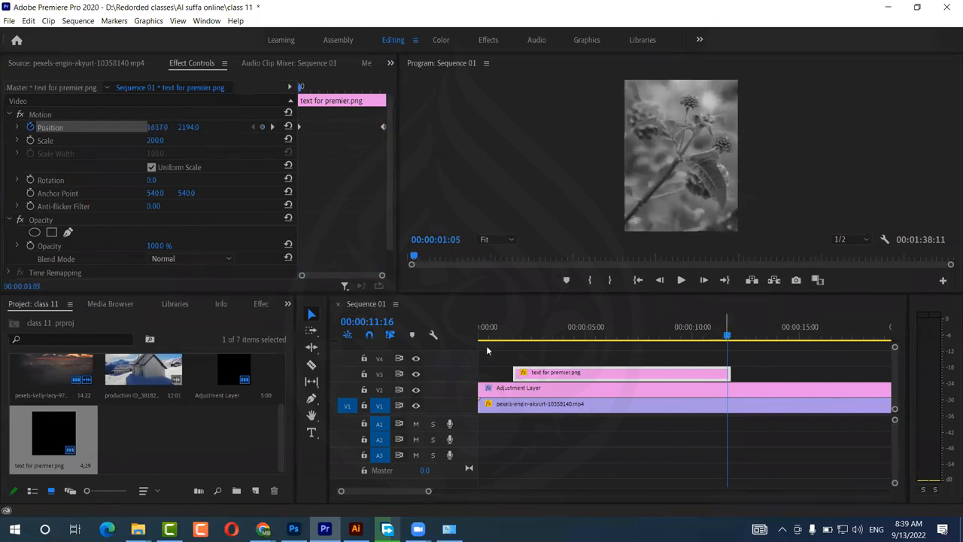
key("space")
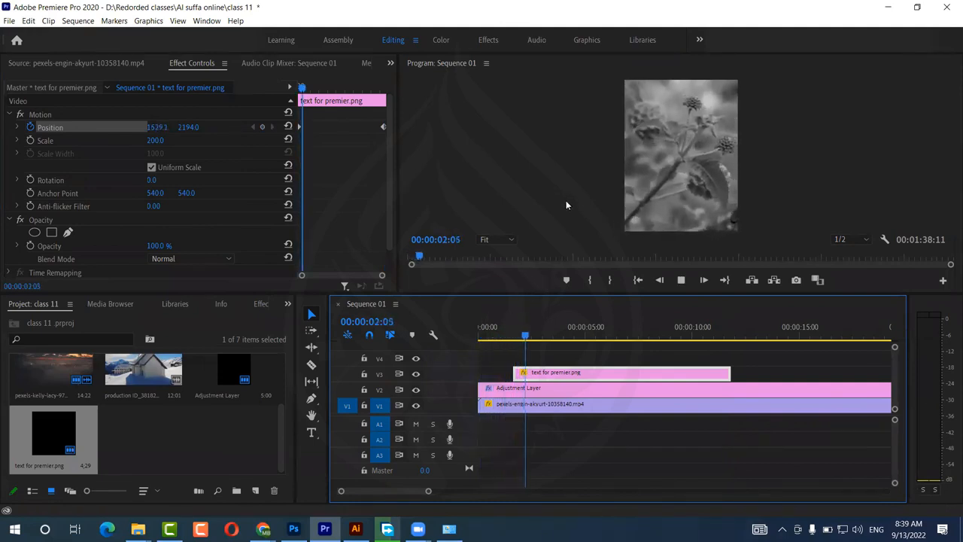
key("space")
left_click(493, 332)
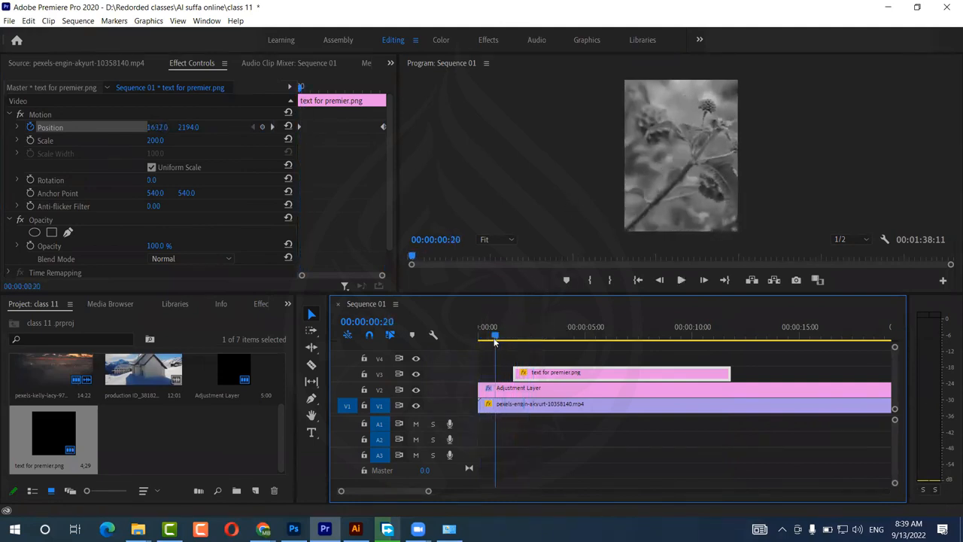
left_click(533, 145)
key("grave")
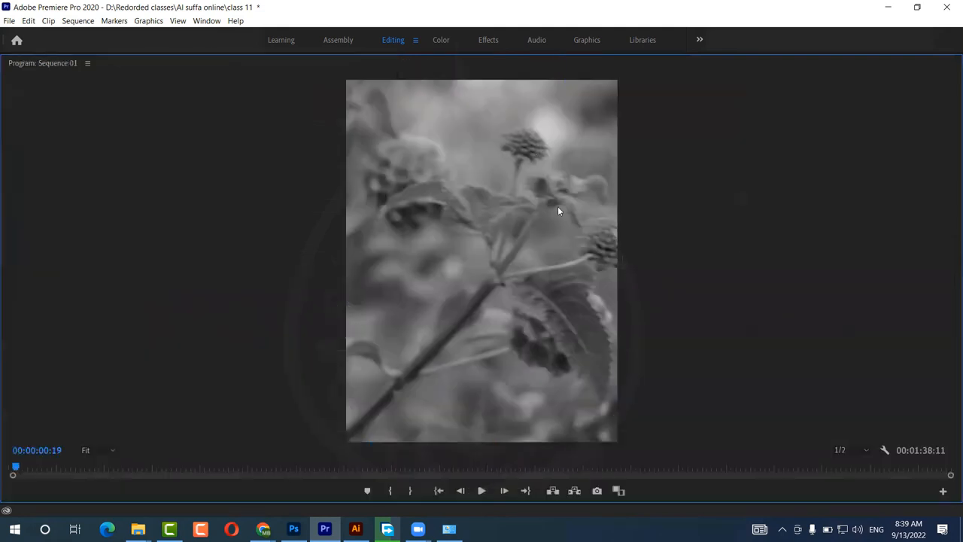
key("space")
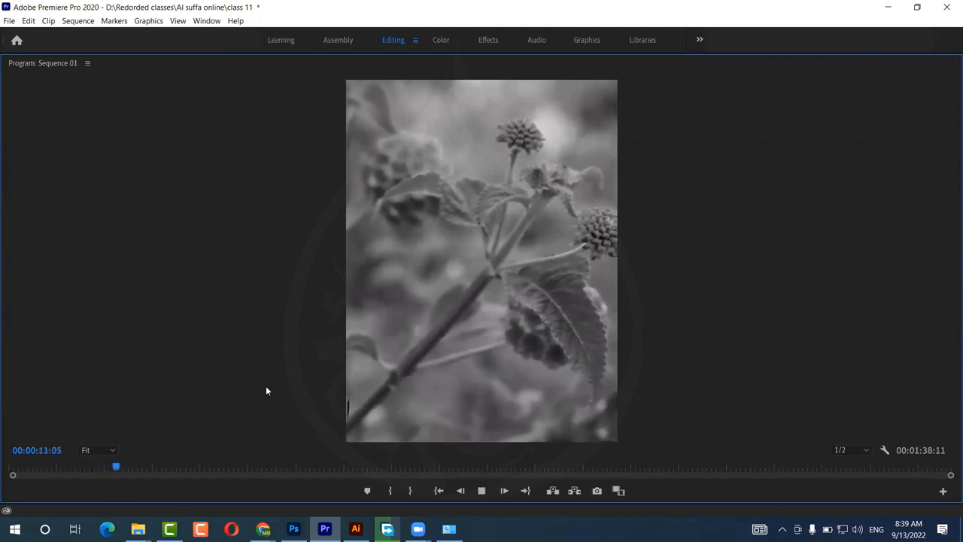
key("space")
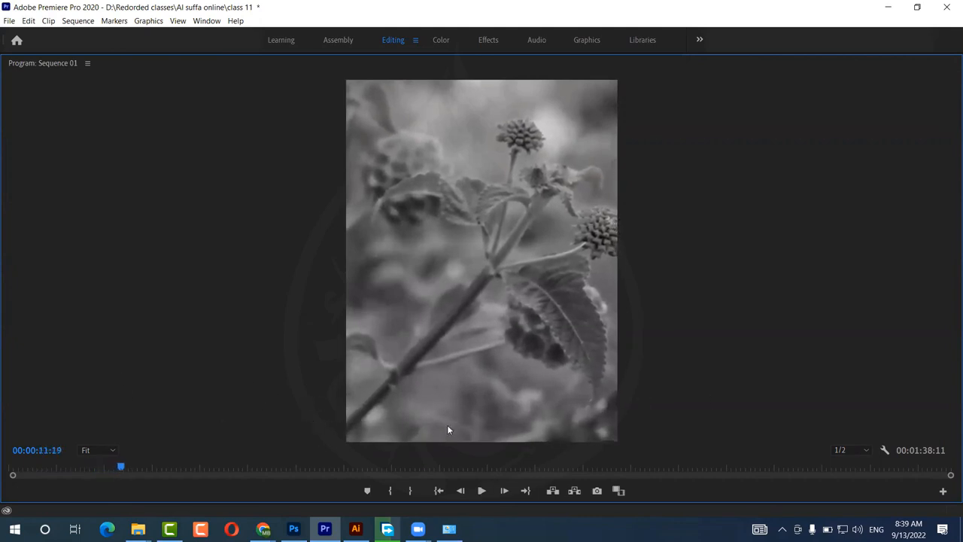